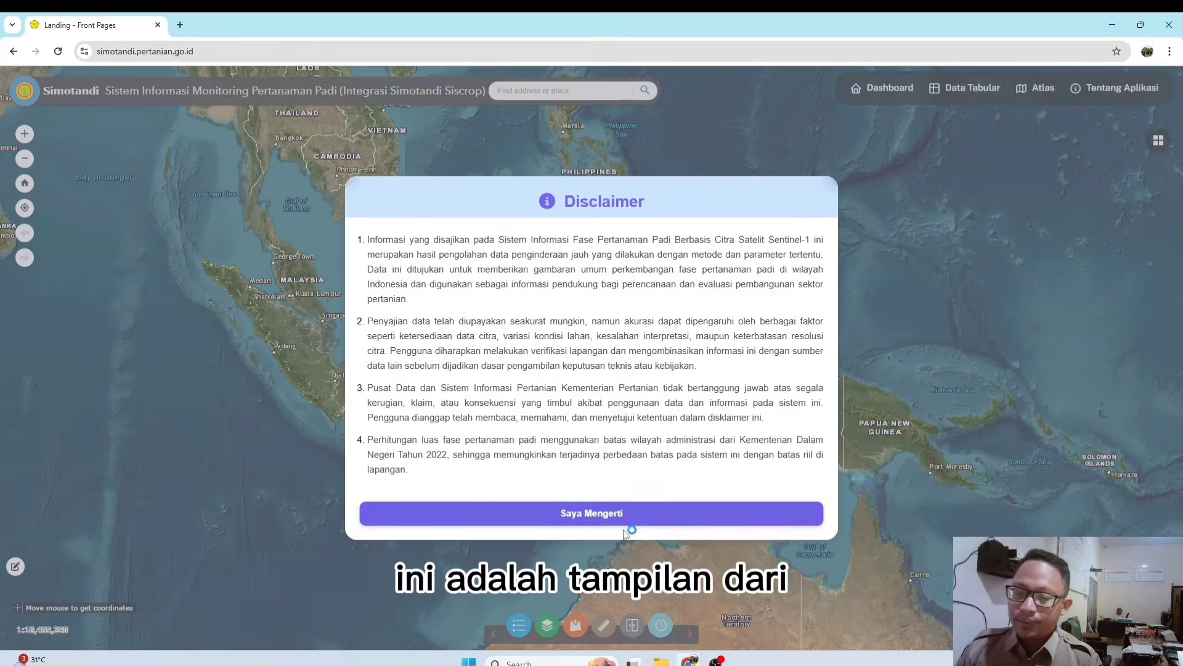
Step: Accept the disclaimer, reload the Simotandi page and accept the disclaimer once more
click(641, 515)
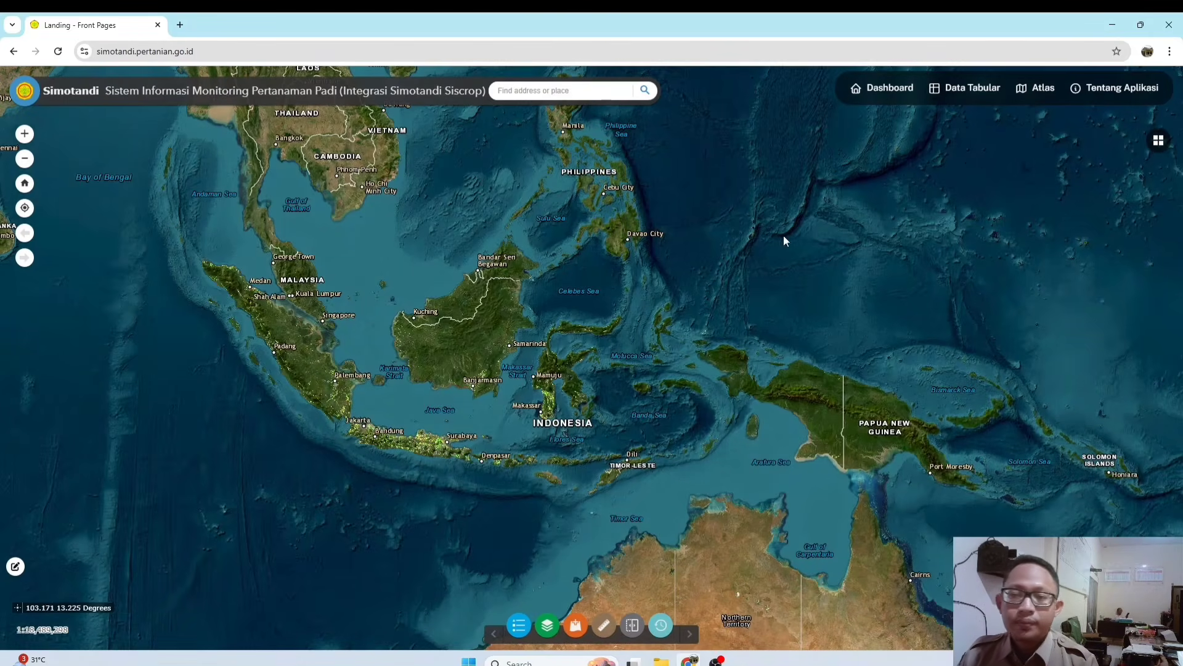
click(58, 52)
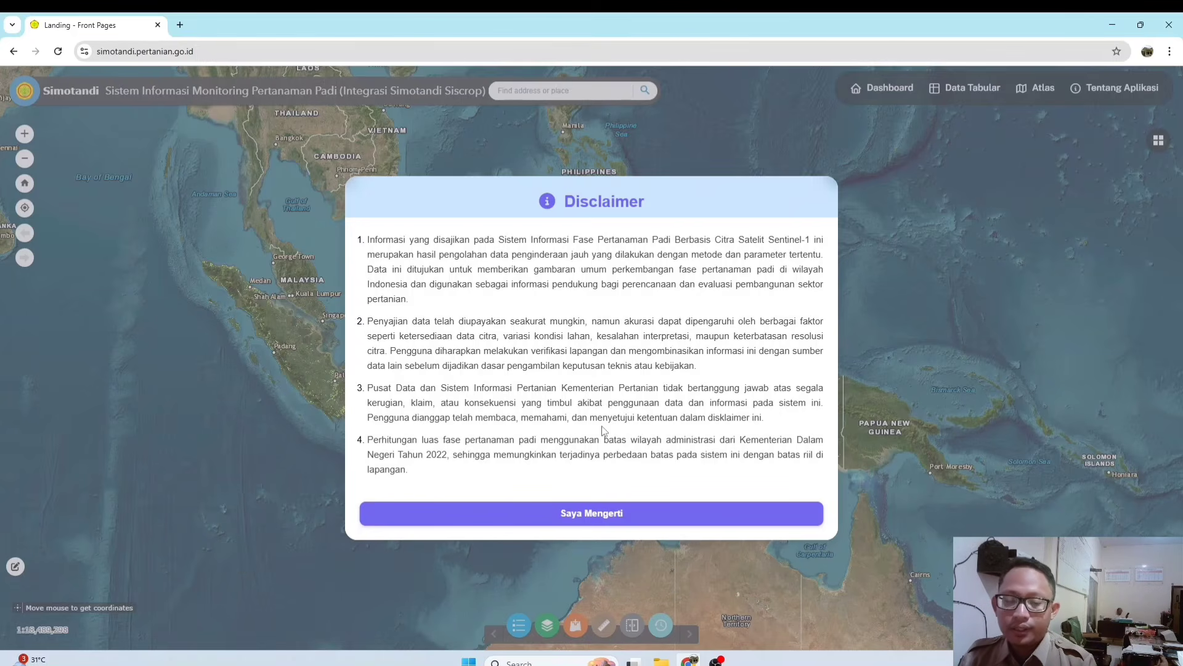
click(629, 515)
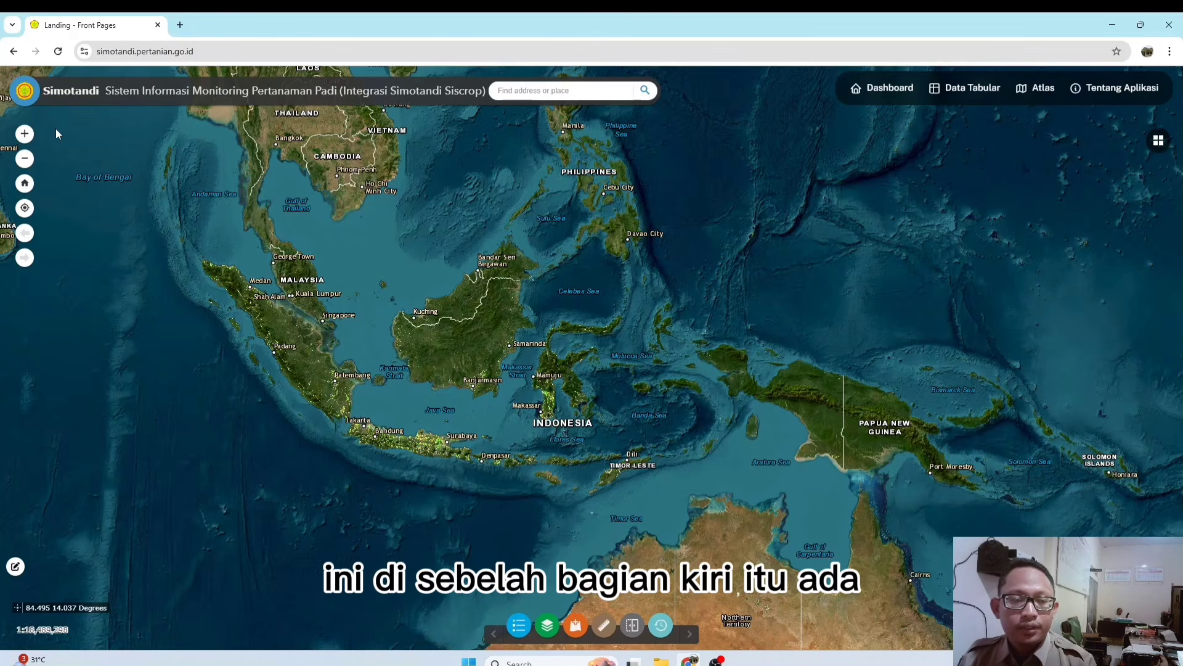
Step: Zoom in on the map of Indonesia and bring the island of Java into view
click(25, 134)
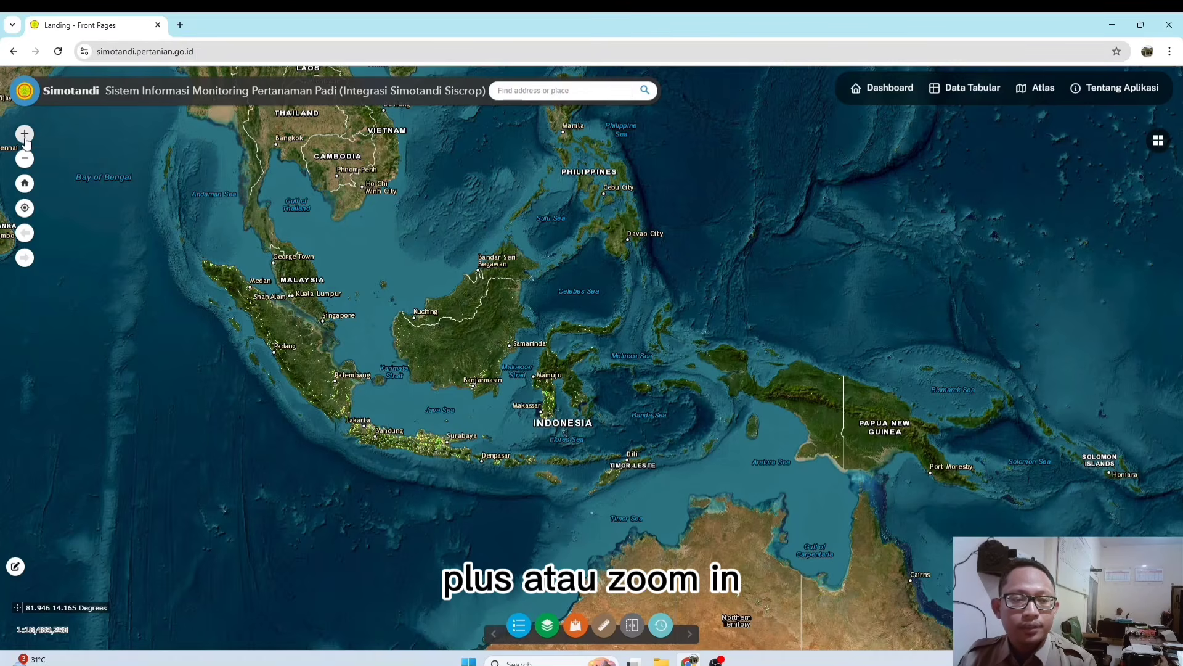
click(25, 134)
click(24, 133)
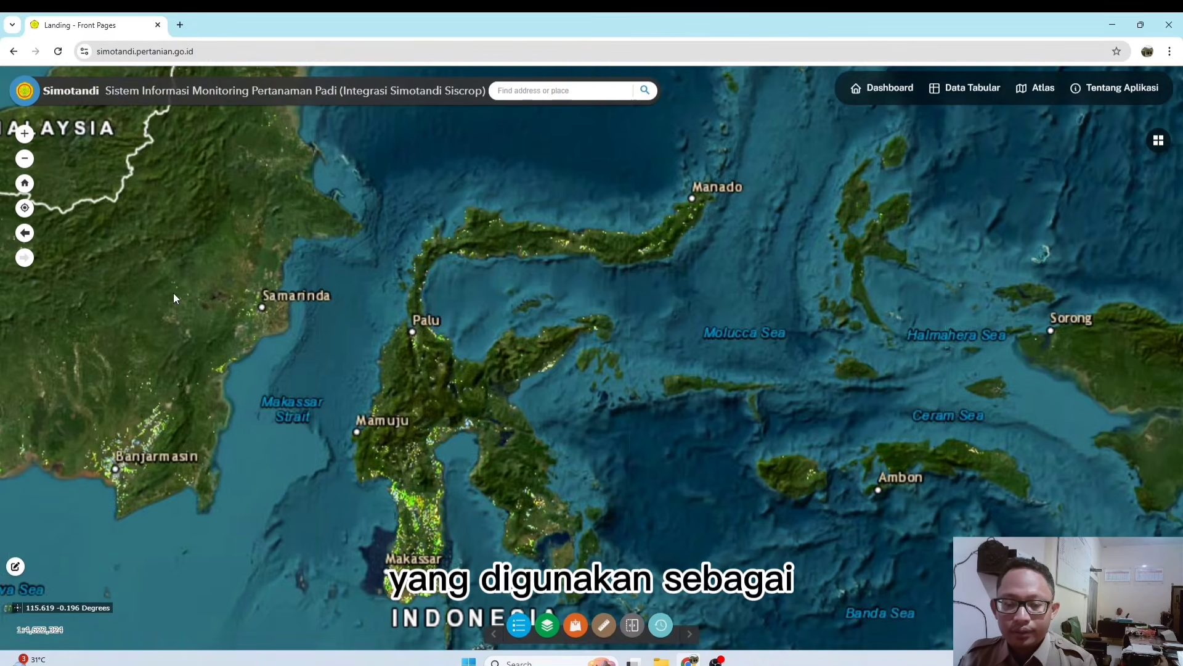
drag(265, 524, 538, 290)
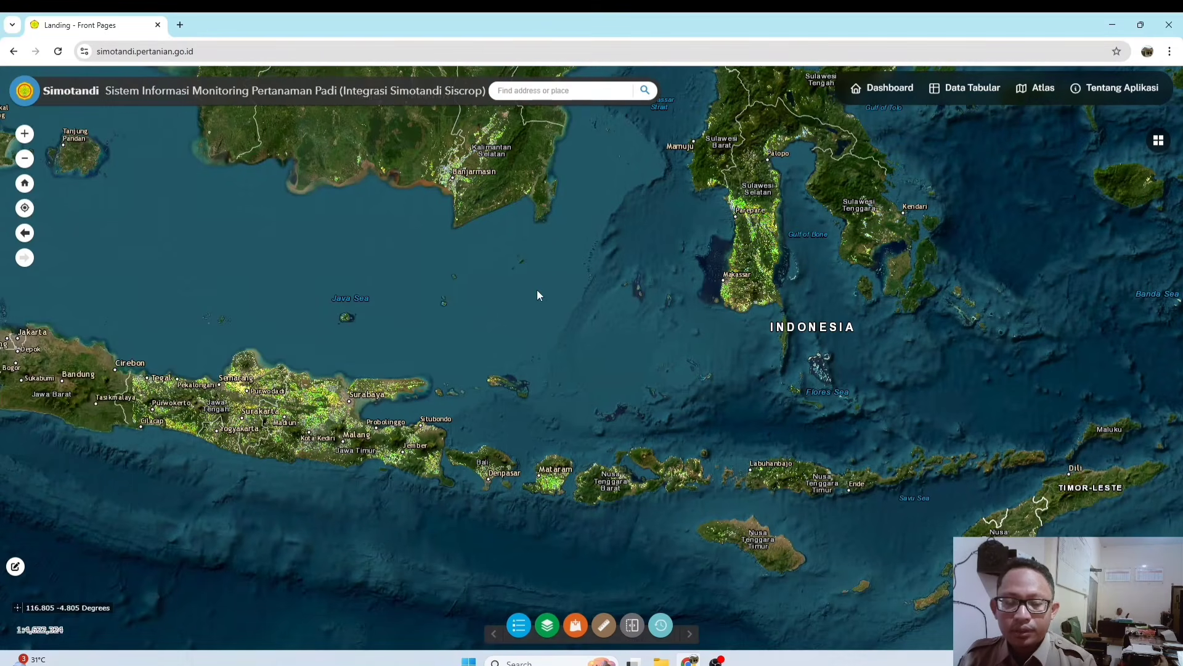
click(26, 134)
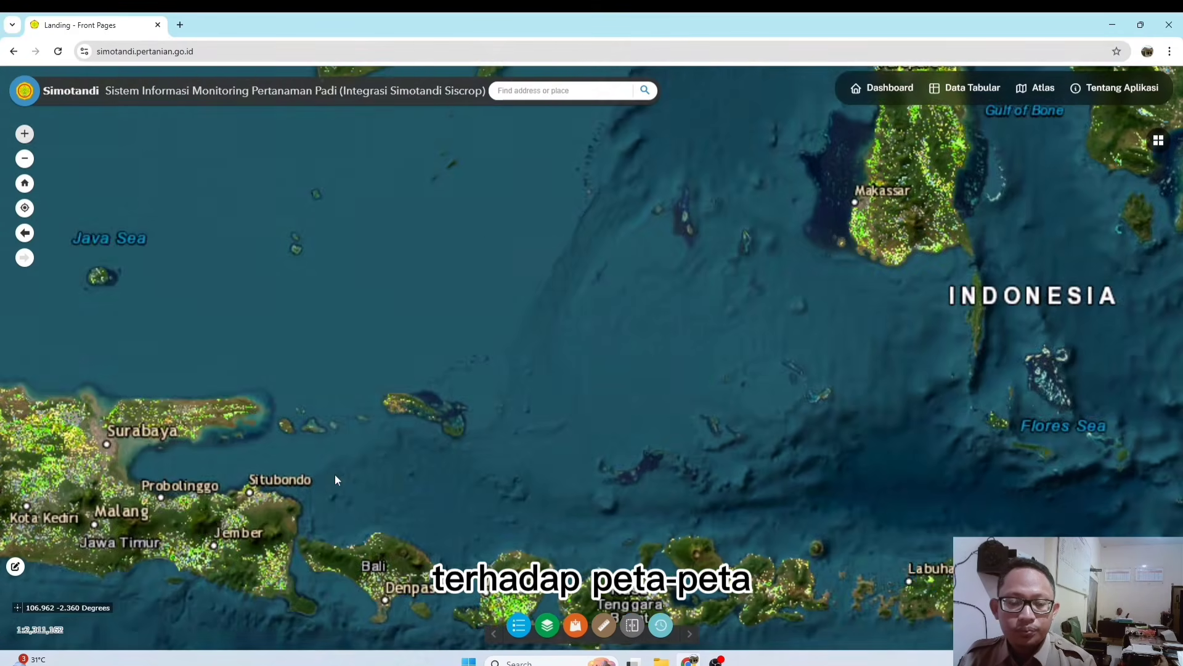
drag(334, 475, 589, 351)
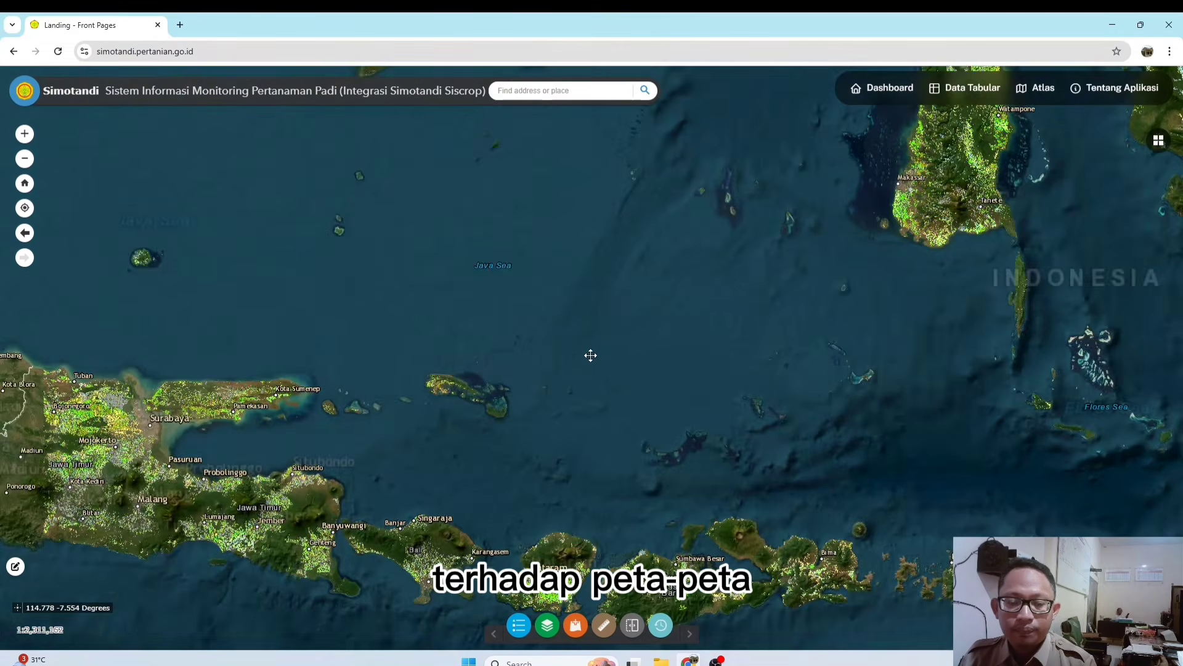
drag(464, 334, 601, 316)
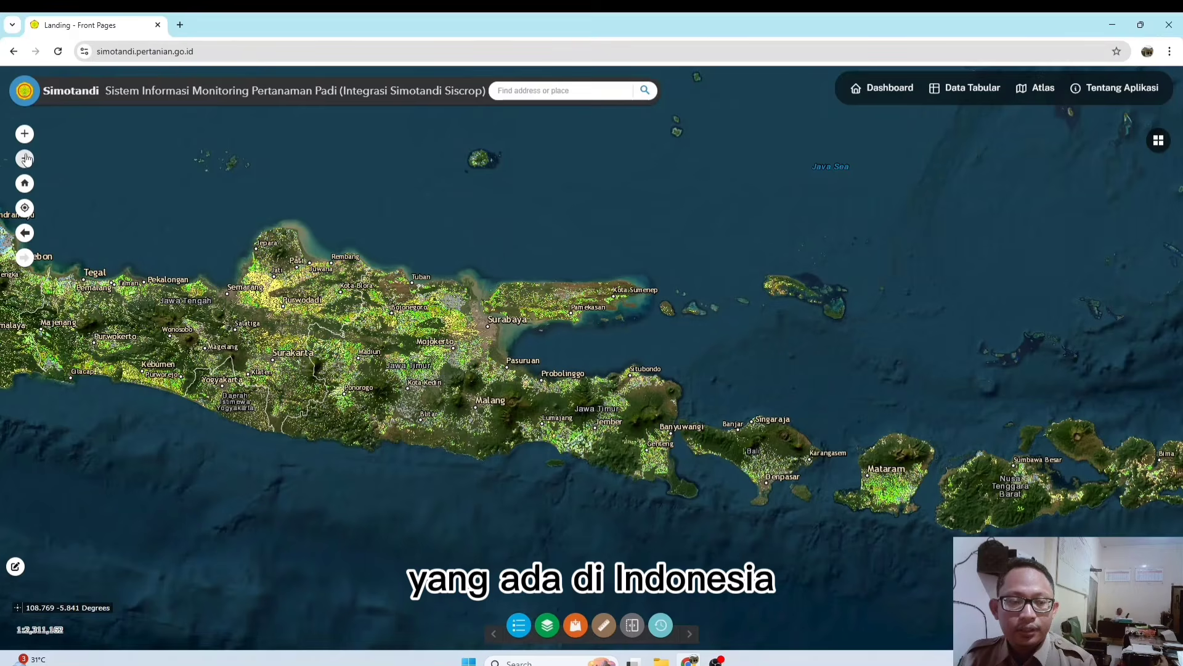
Step: Take a closer look at East Java and Madura, zoom back out and return the map to its home extent
click(26, 135)
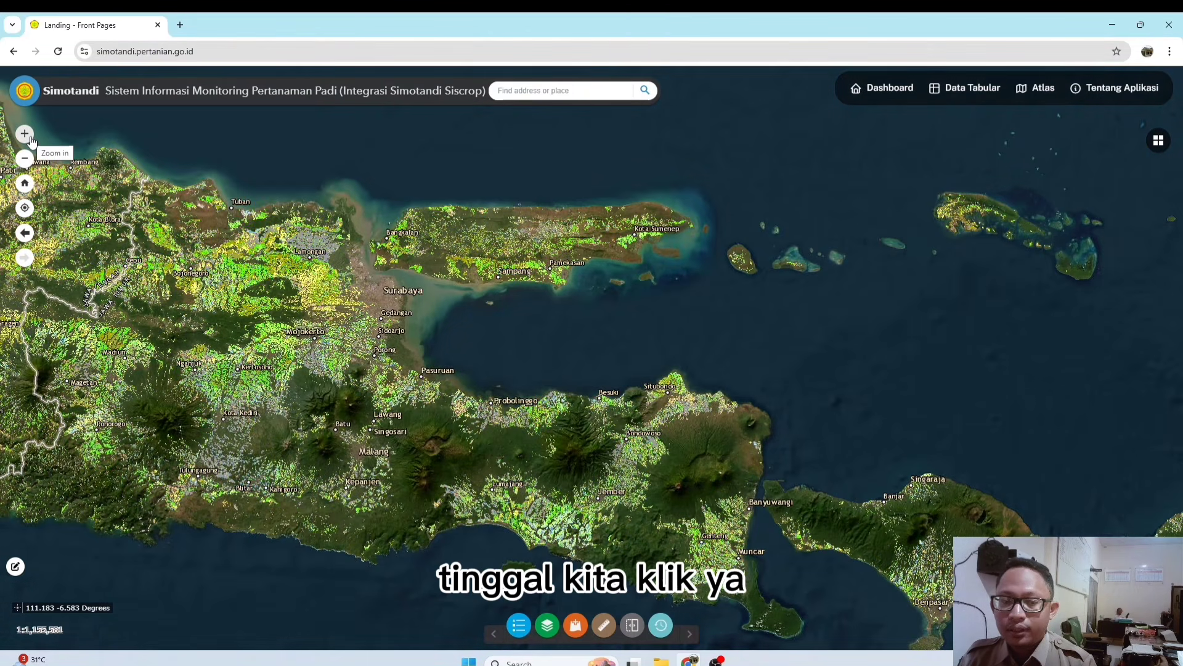
click(25, 135)
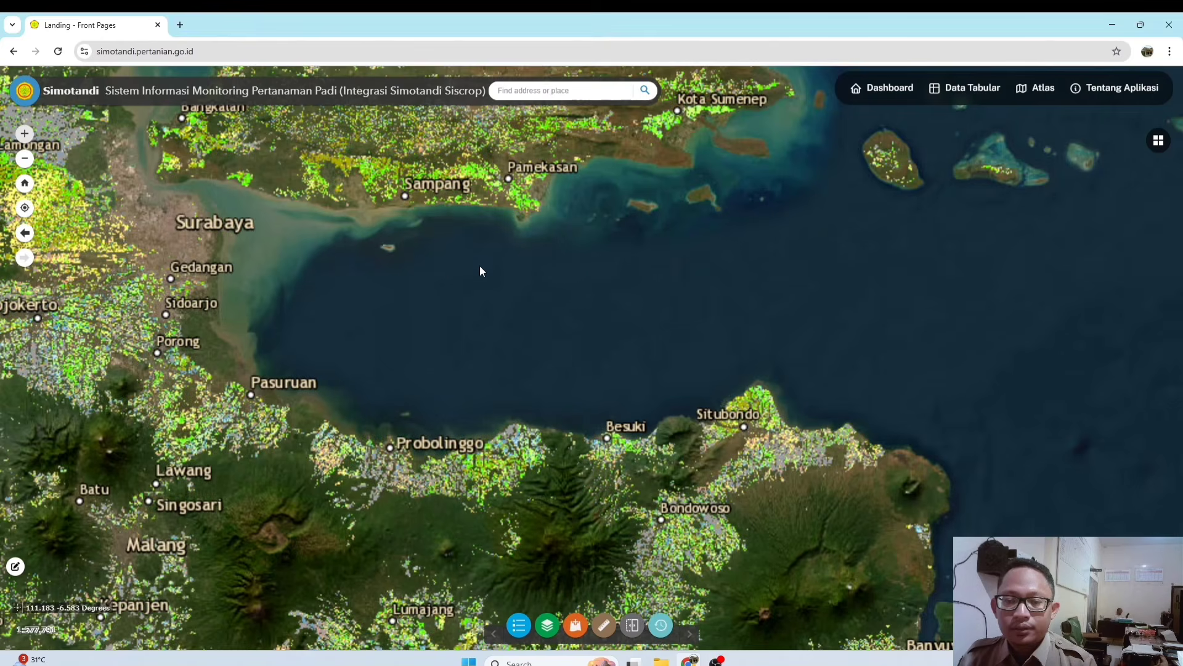
drag(481, 272, 479, 281)
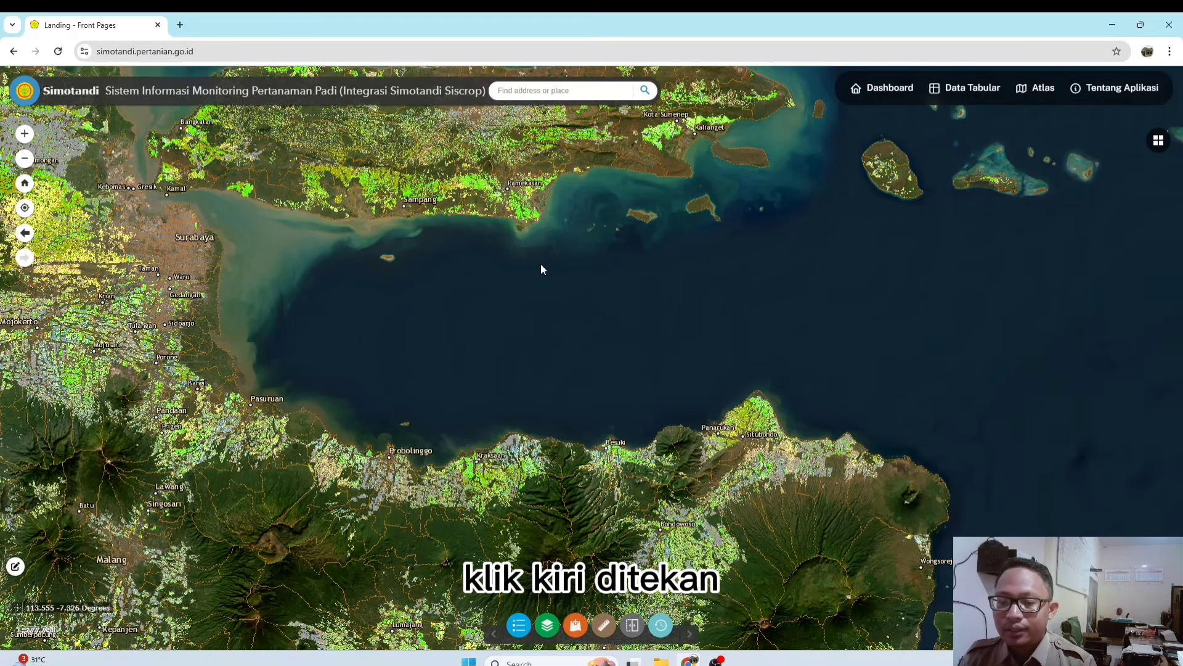
drag(541, 269, 530, 353)
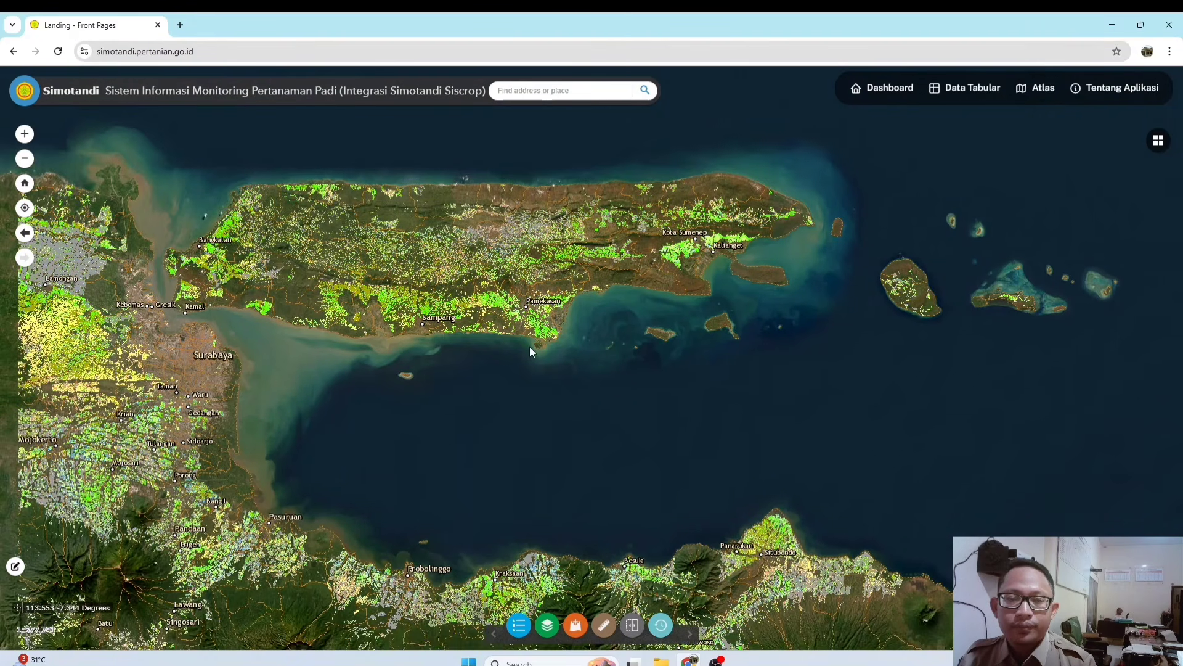
click(26, 159)
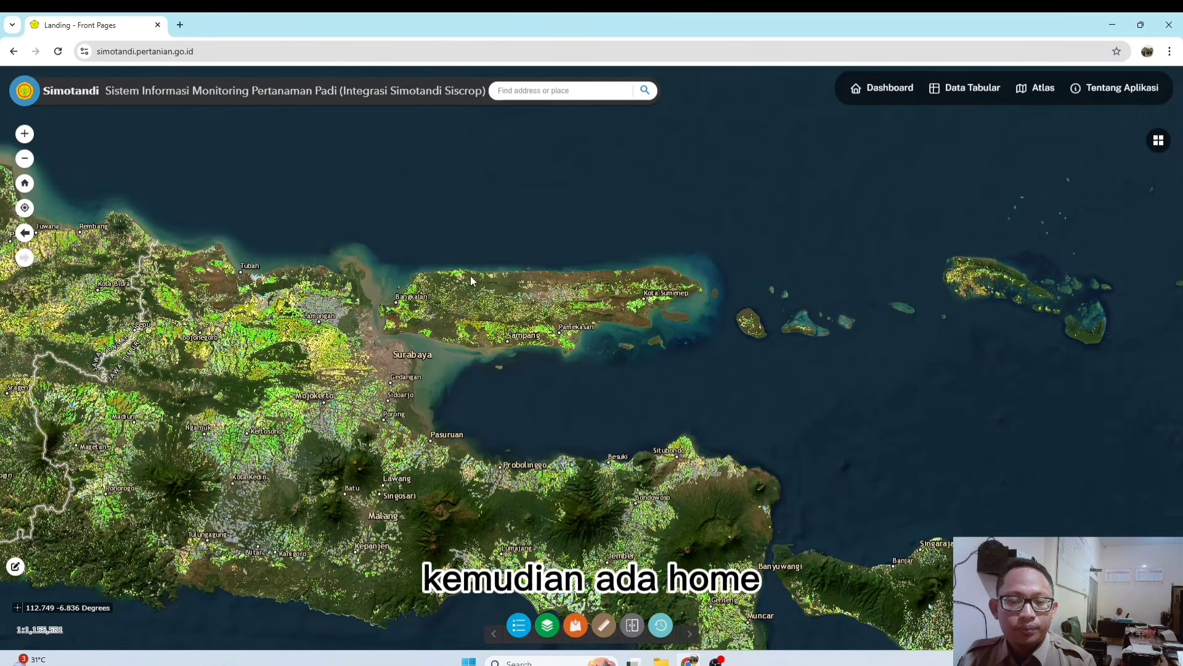
click(24, 184)
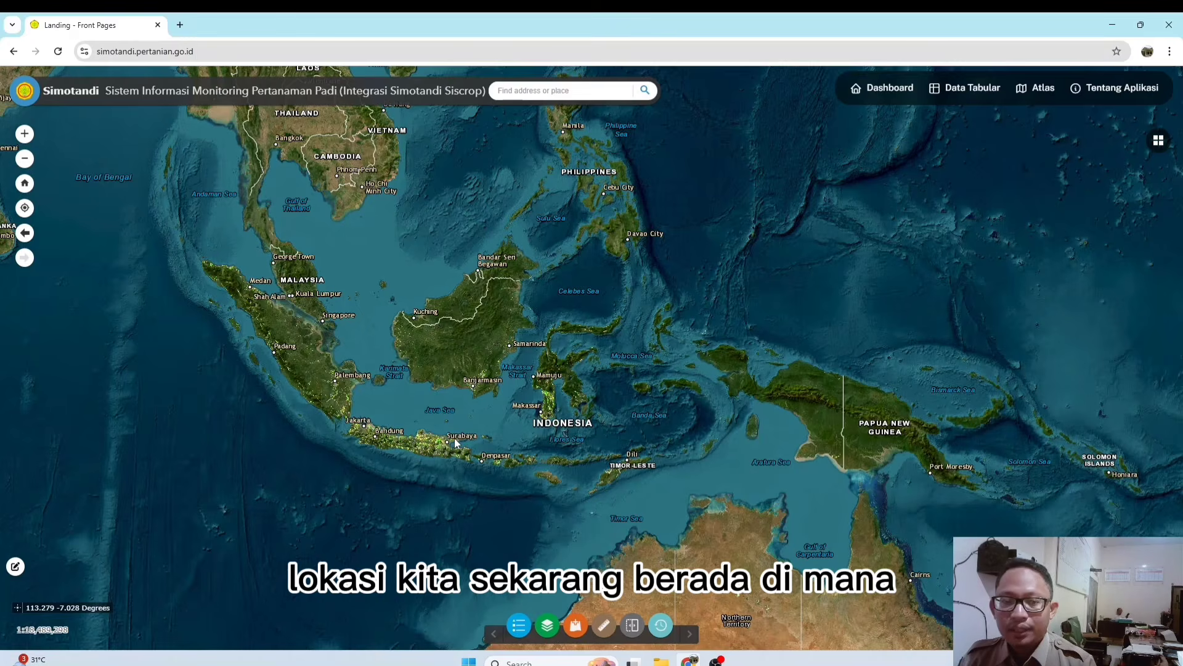
Step: Zoom to Java and step back and forward through the previous and next map extents
scroll(457, 440, up, 1)
scroll(456, 434, up, 2)
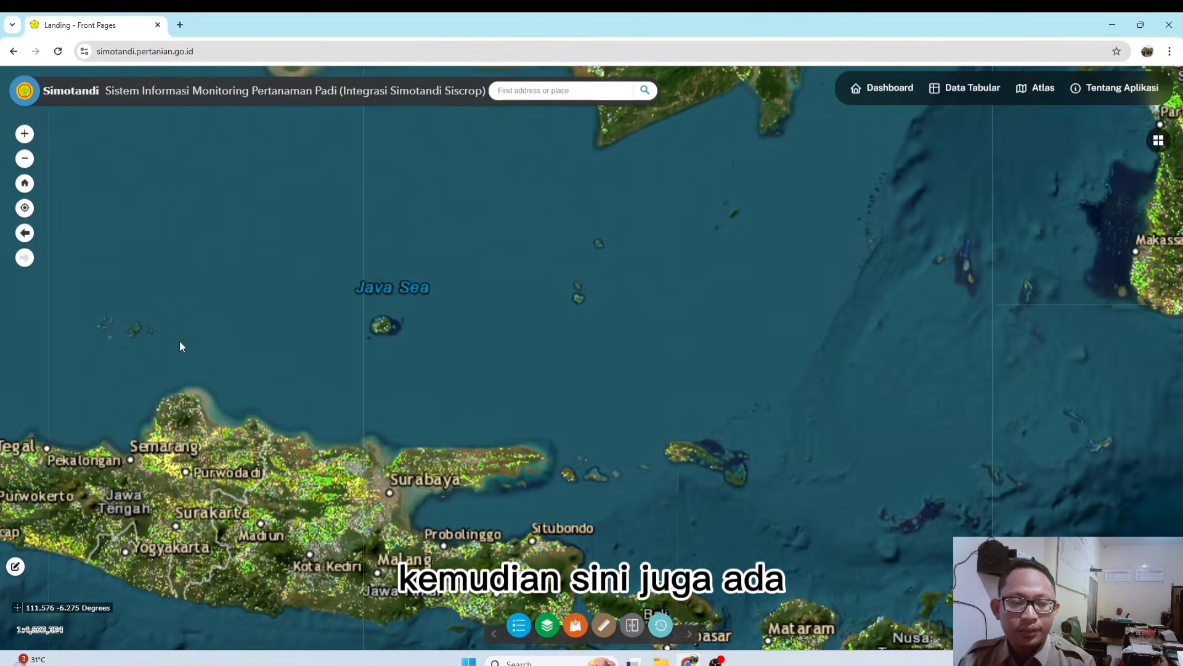
drag(502, 327, 542, 236)
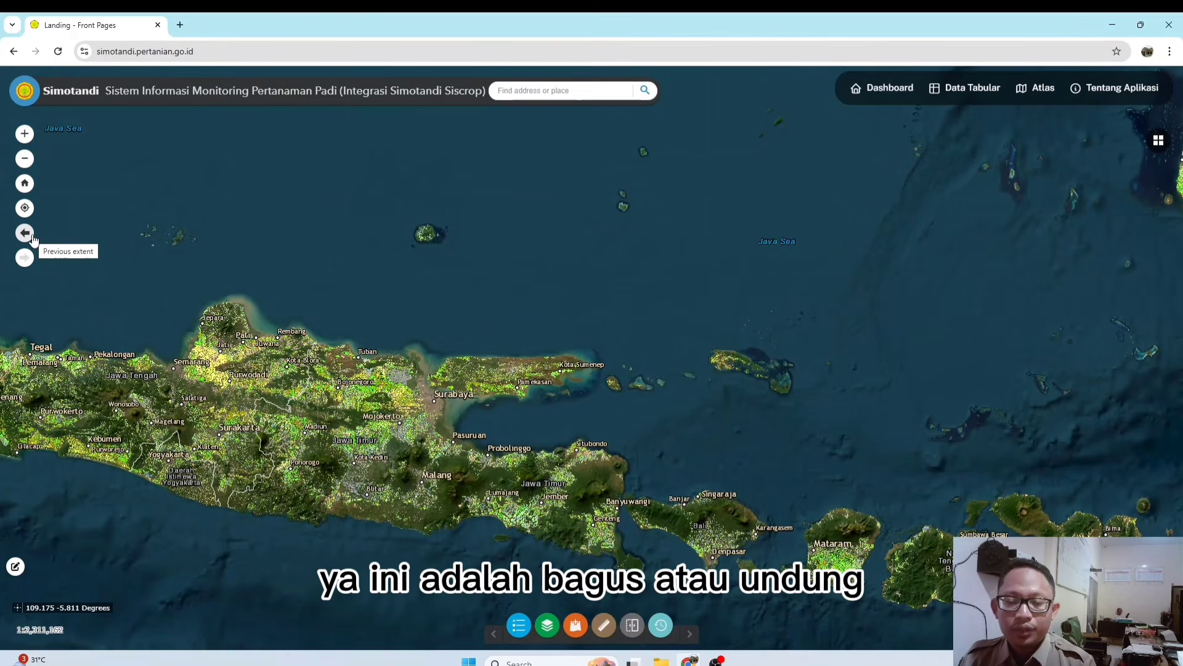
click(30, 238)
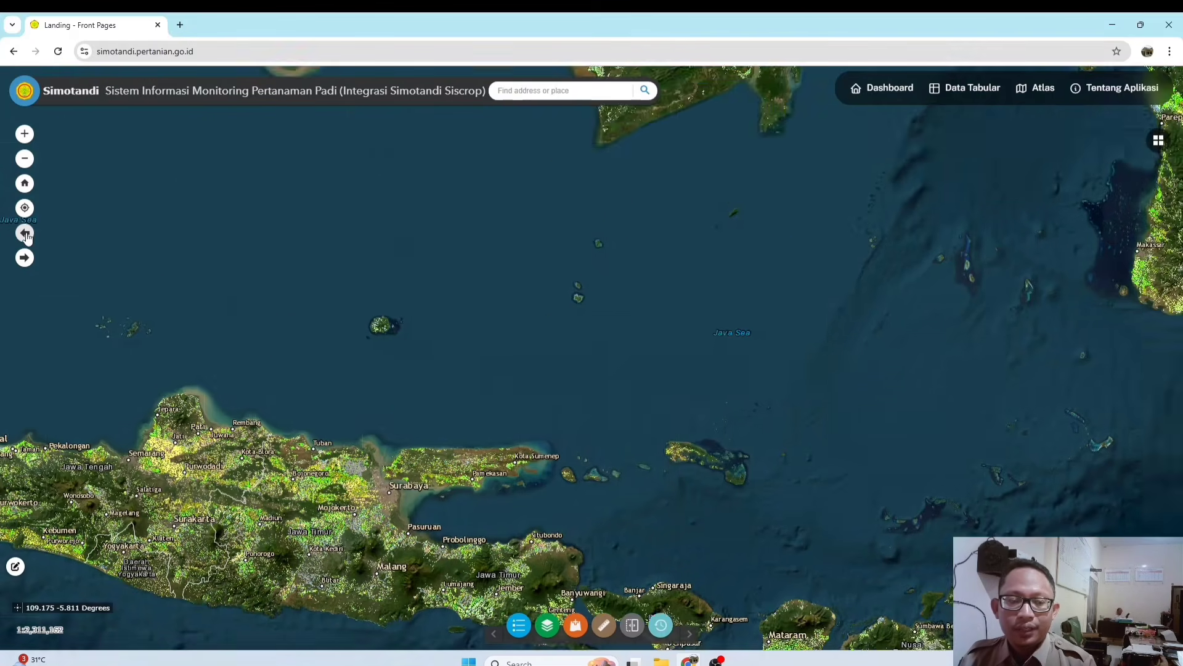
click(26, 237)
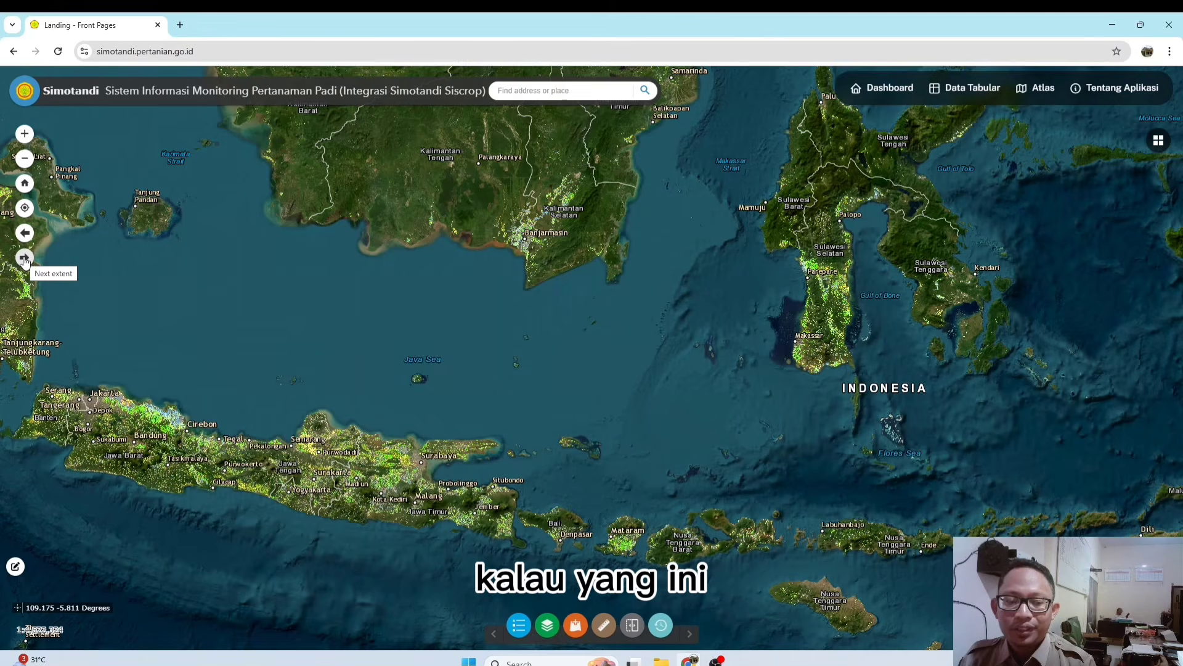
click(25, 258)
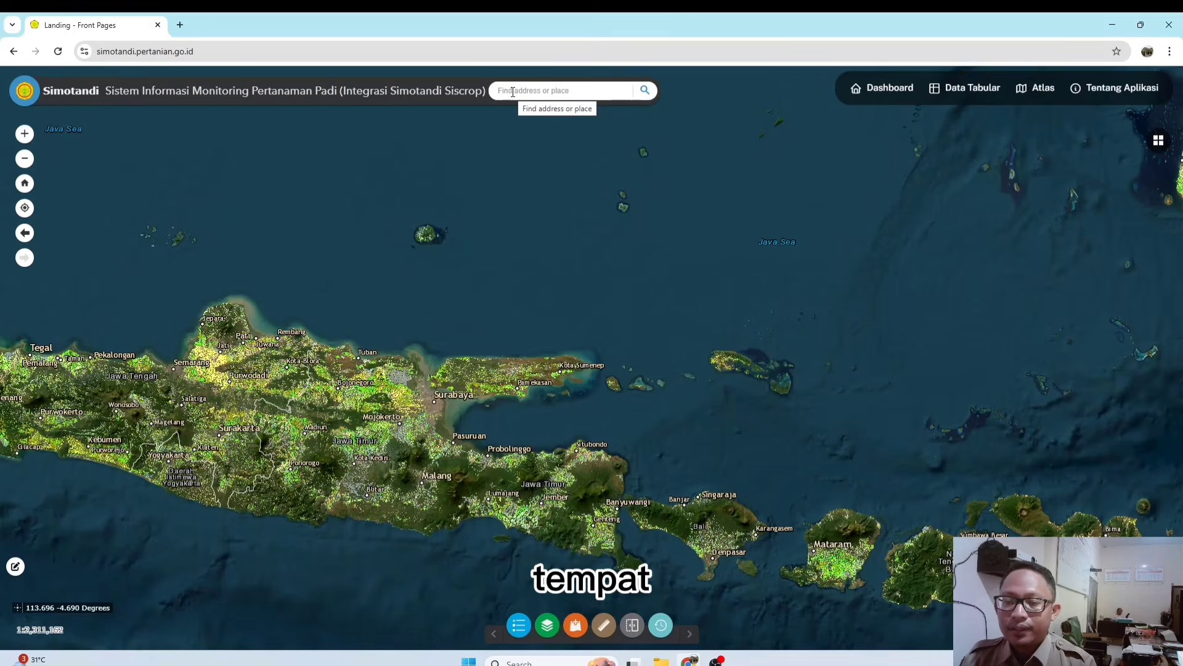
Step: Search for "rubaru", go to the suggestion Rubaru, Jawa Timur, IDN, and close the search result pop-up
click(595, 93)
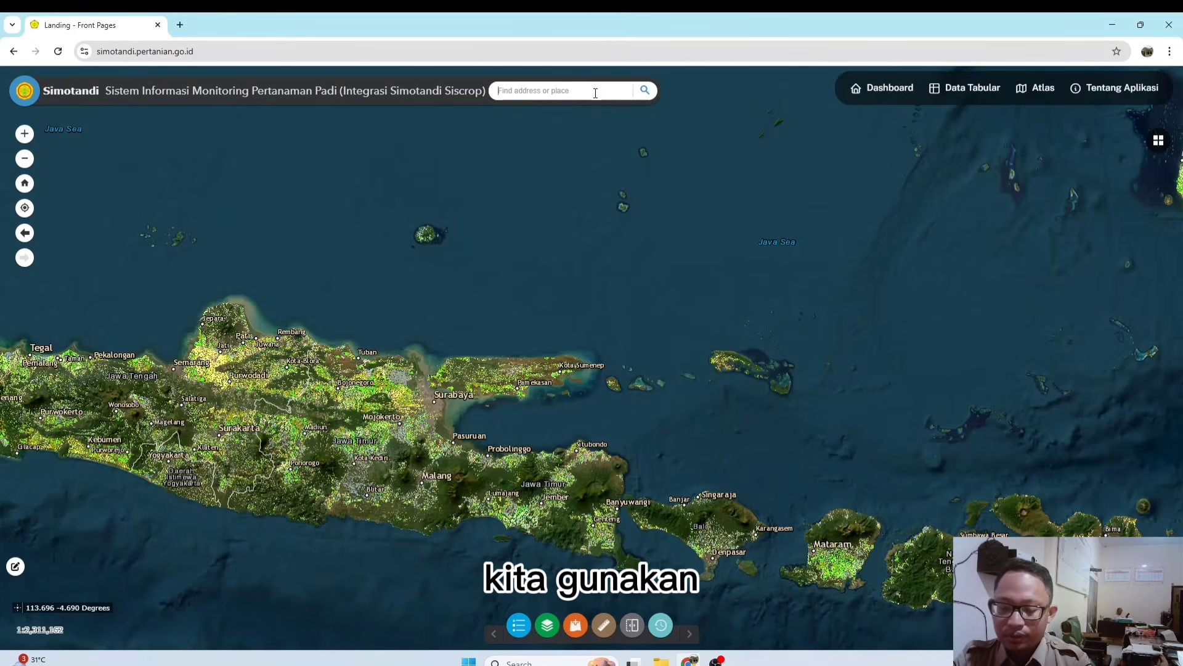
text(rubaru)
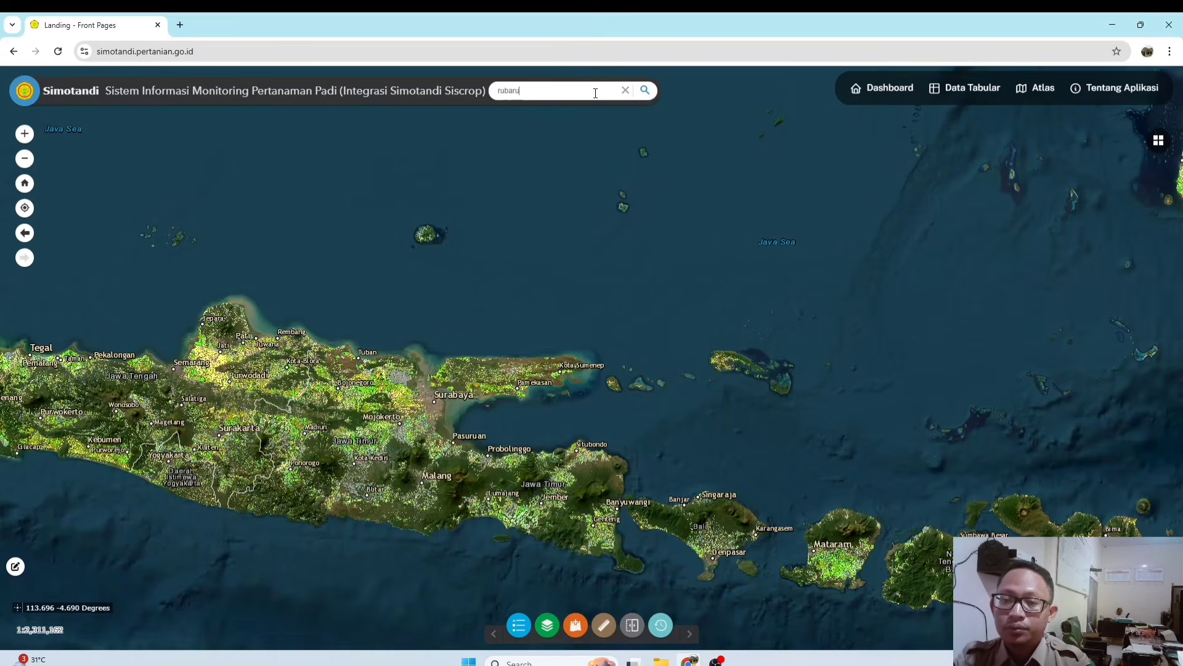
click(574, 113)
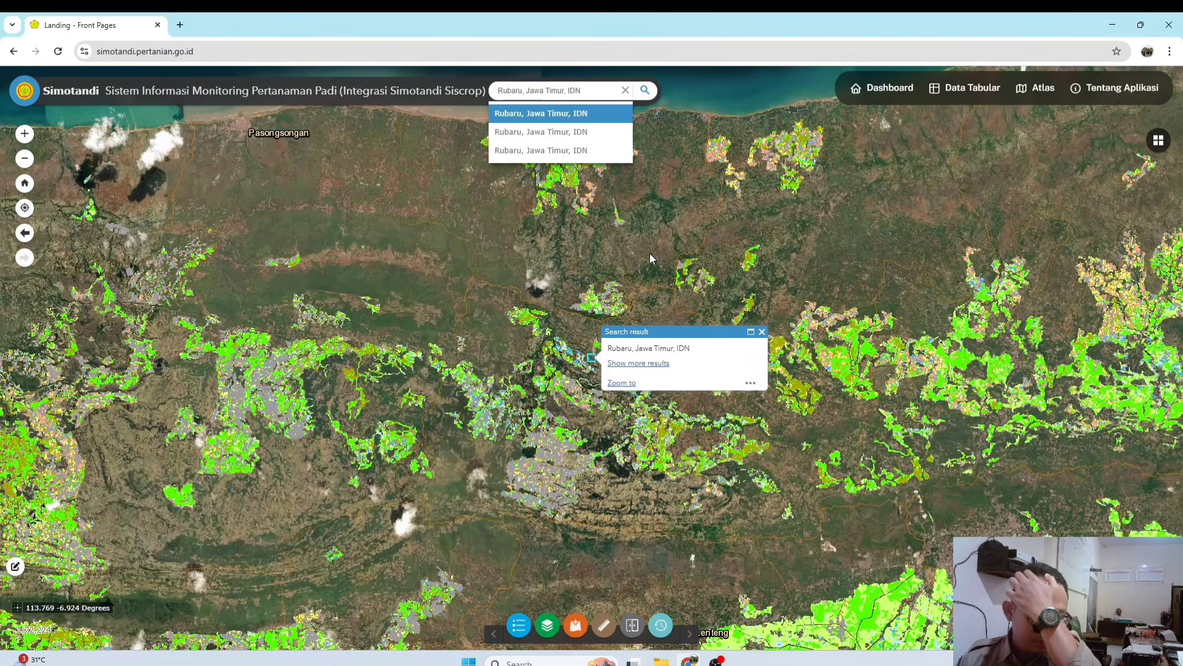
click(763, 333)
scroll(587, 389, up, 1)
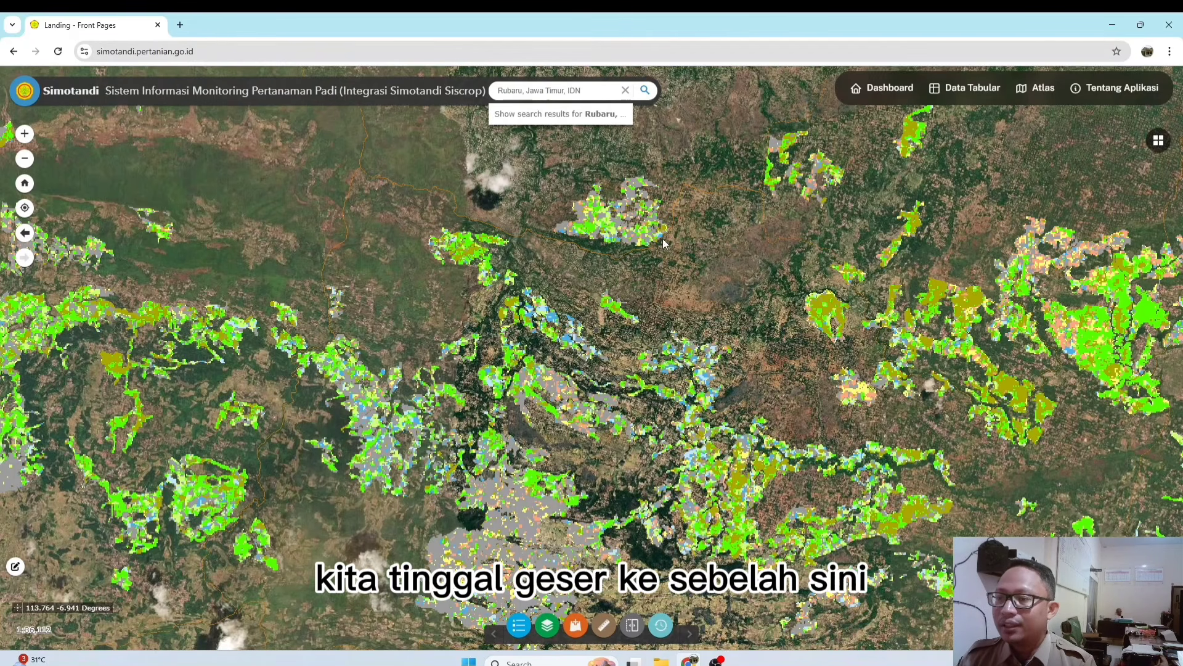
Step: Switch the basemap to OpenStreetMap
click(1159, 142)
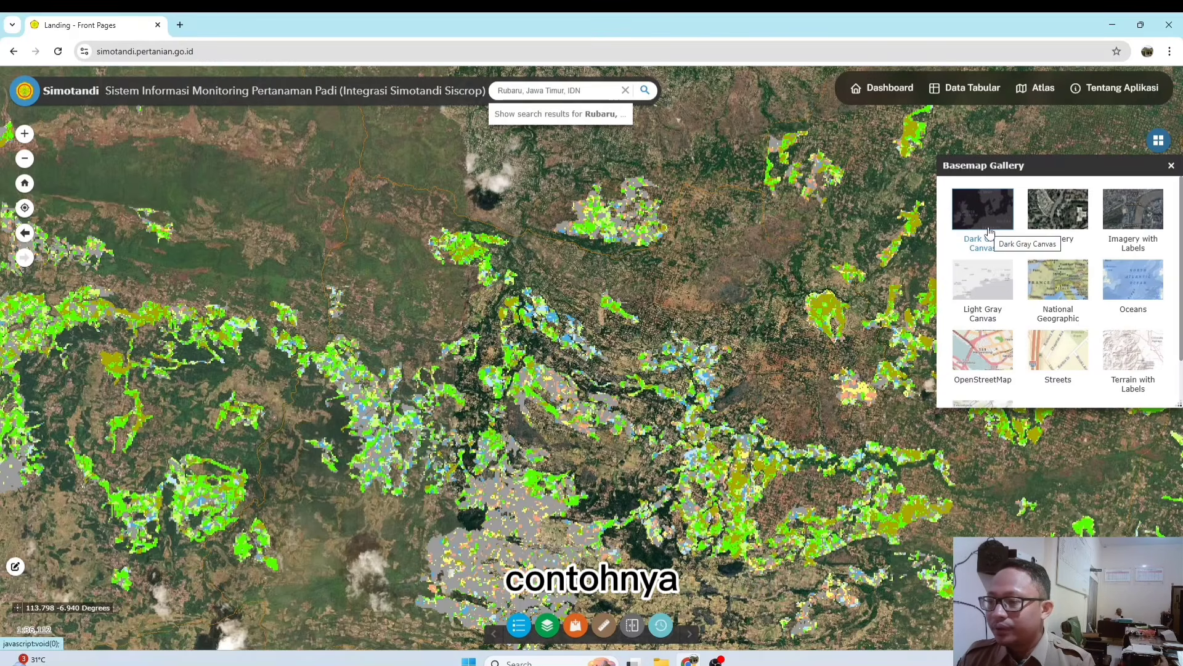
scroll(986, 263, down, 2)
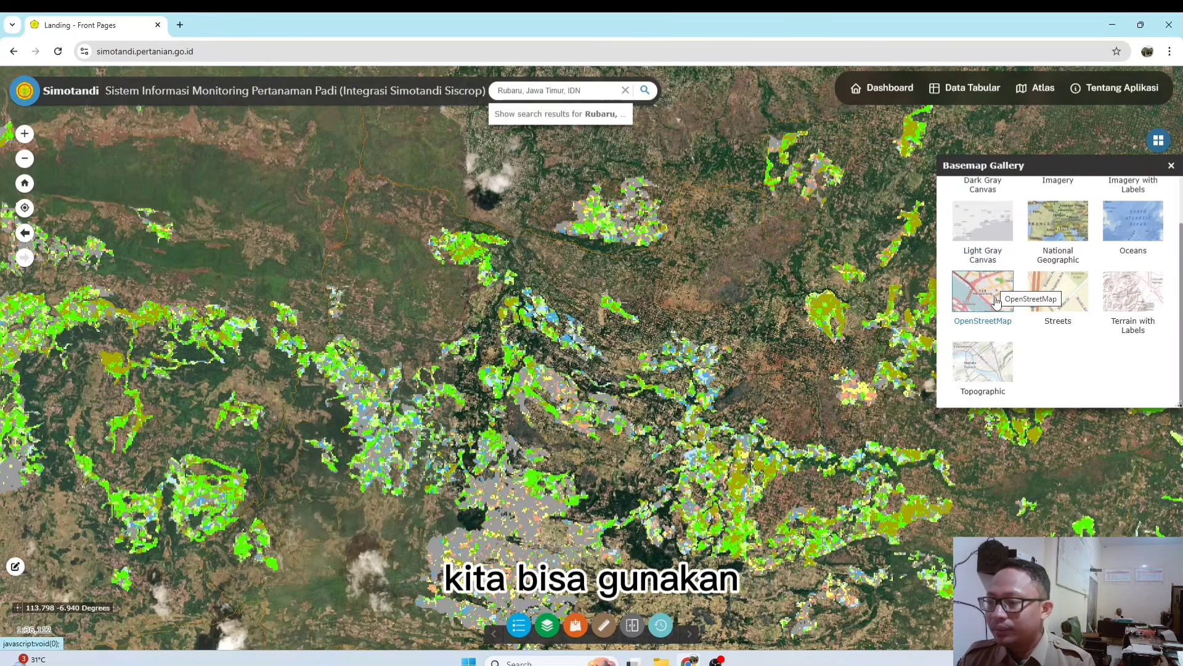
click(997, 306)
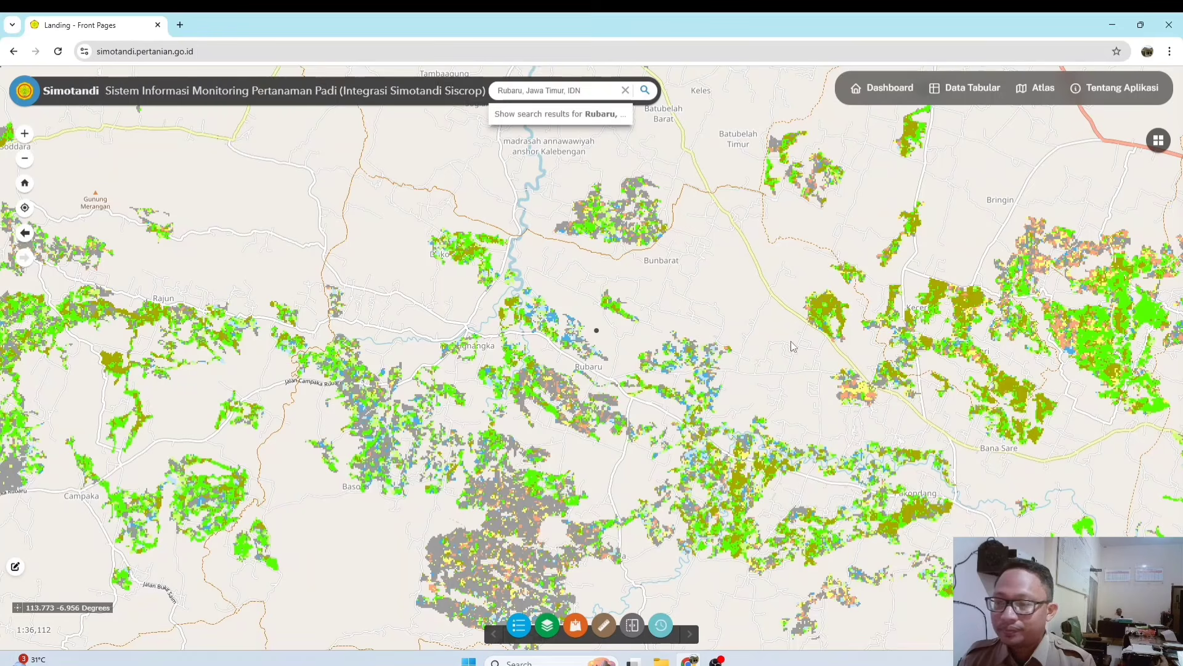
Step: Change the basemap to Imagery
click(1158, 142)
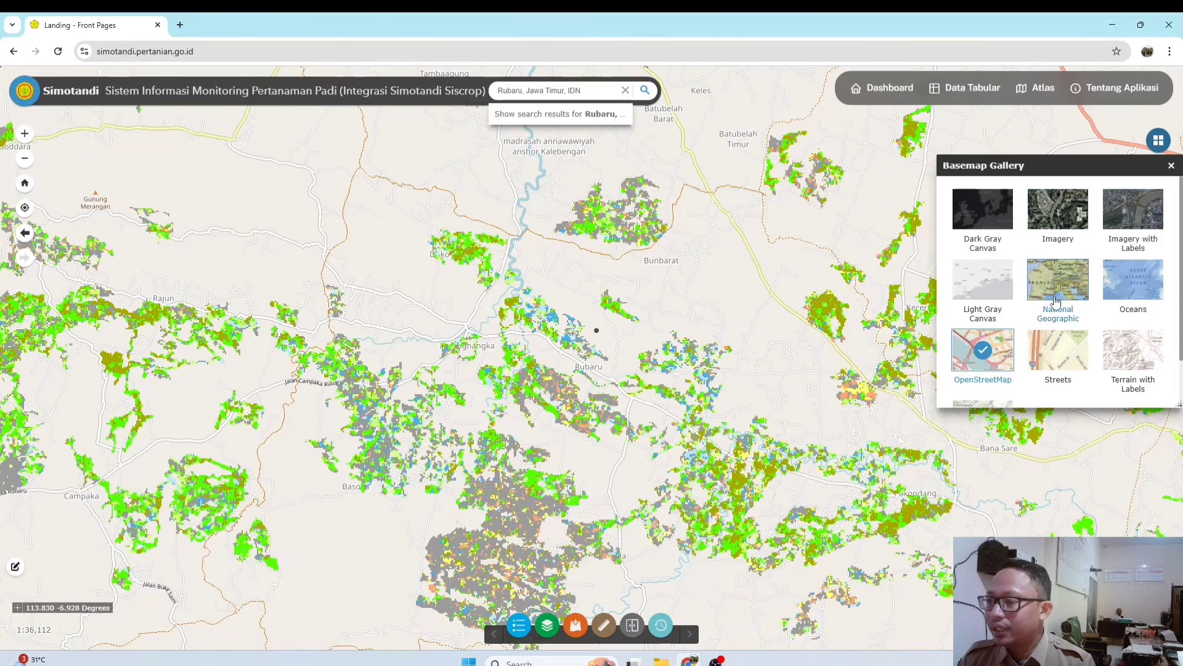
scroll(1057, 302, down, 1)
scroll(1064, 305, up, 1)
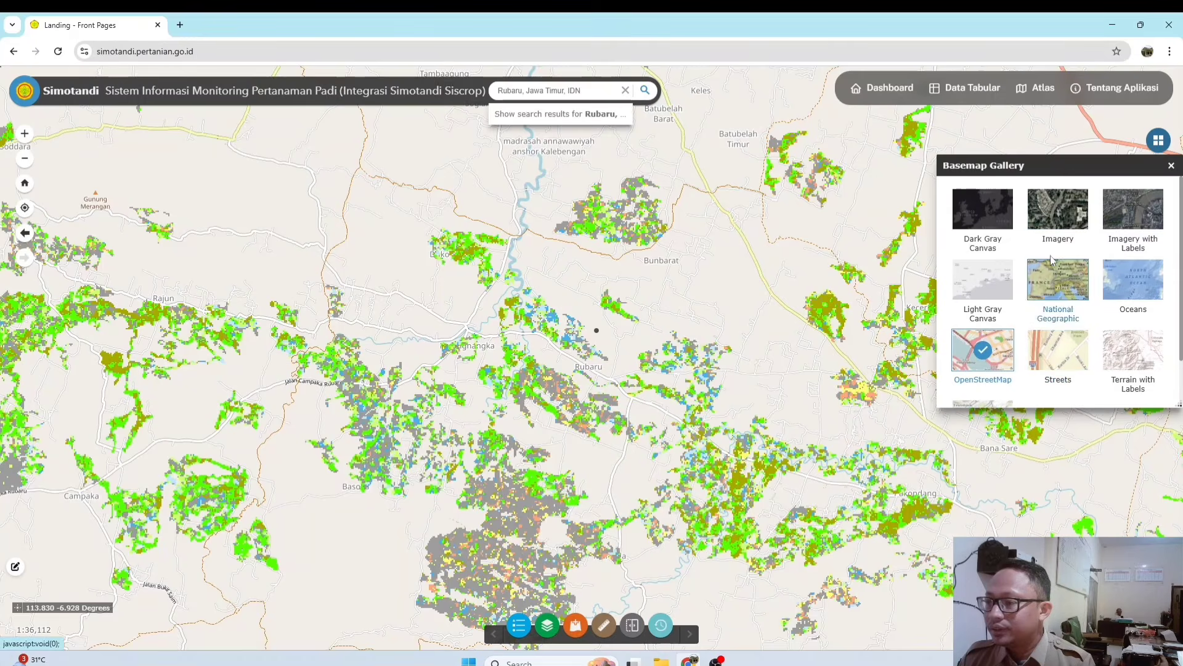
click(1071, 207)
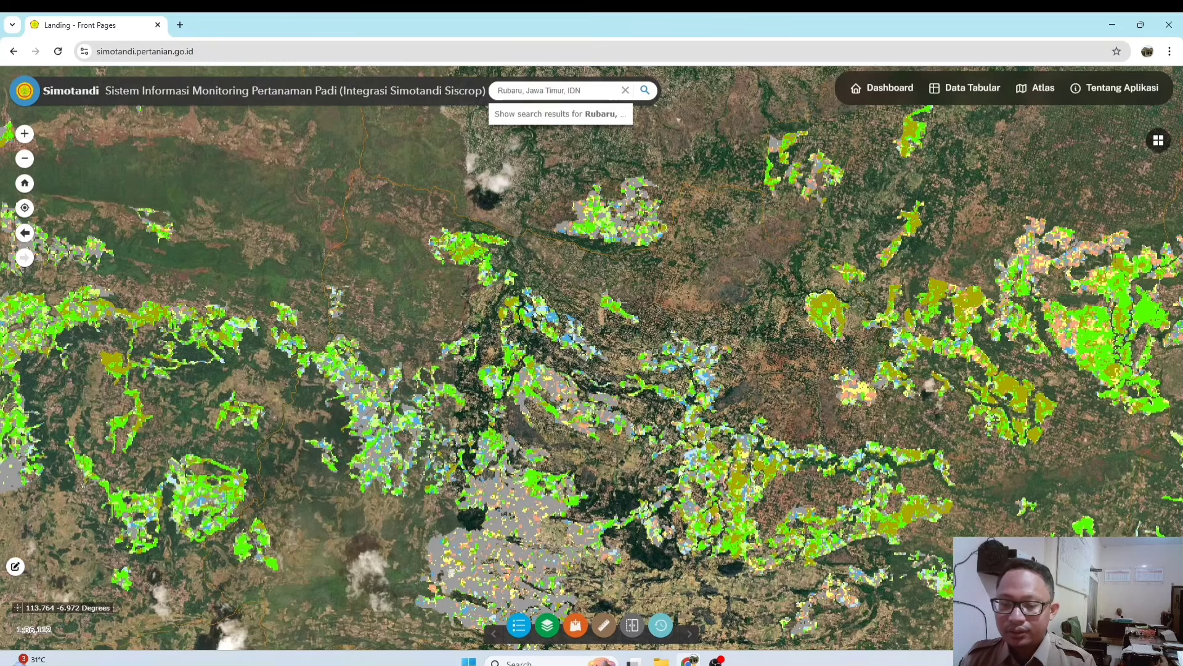
Step: View the tabular planting data for the visible map extent and close the table again
drag(535, 278, 545, 249)
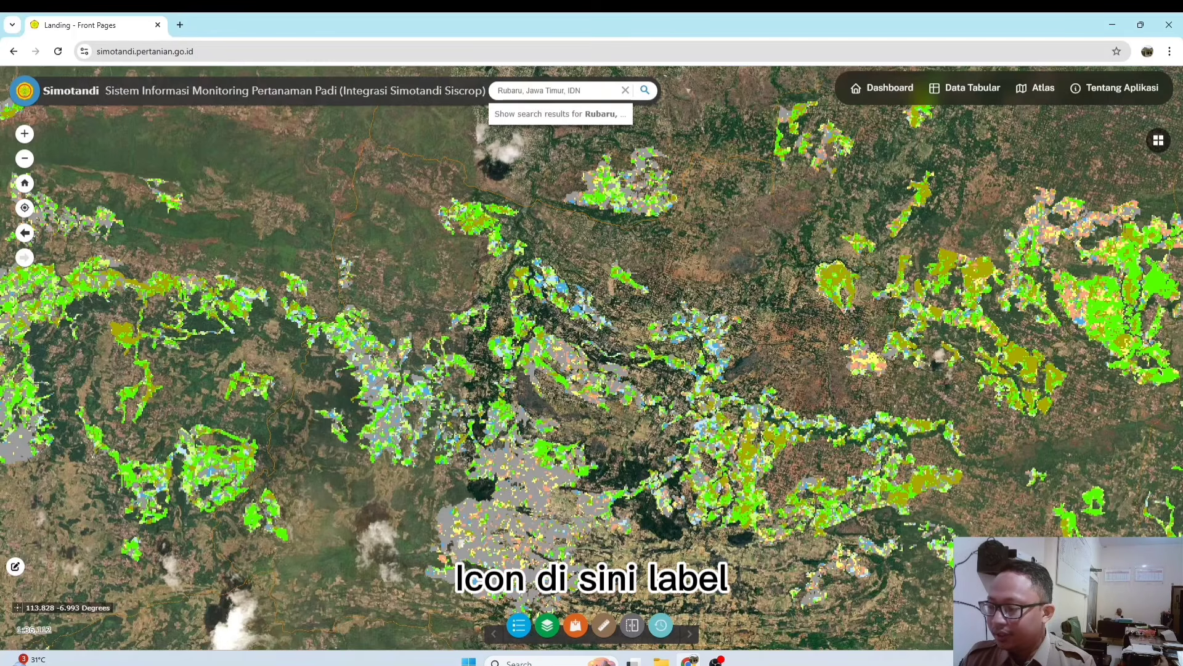
click(661, 625)
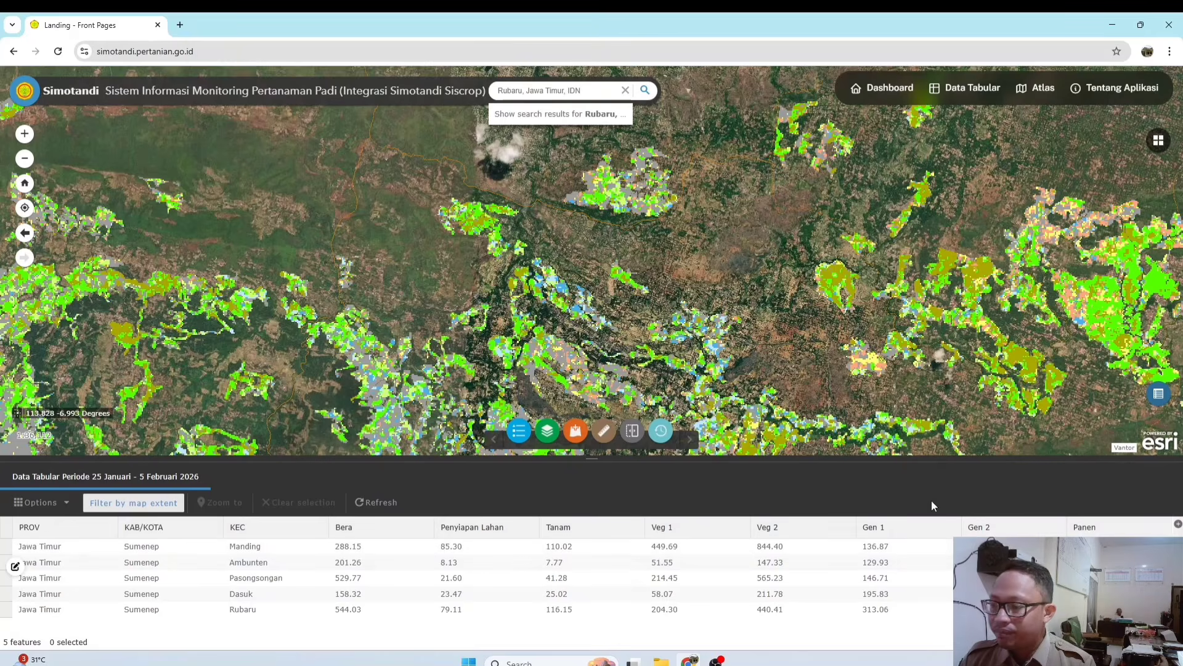
click(1158, 395)
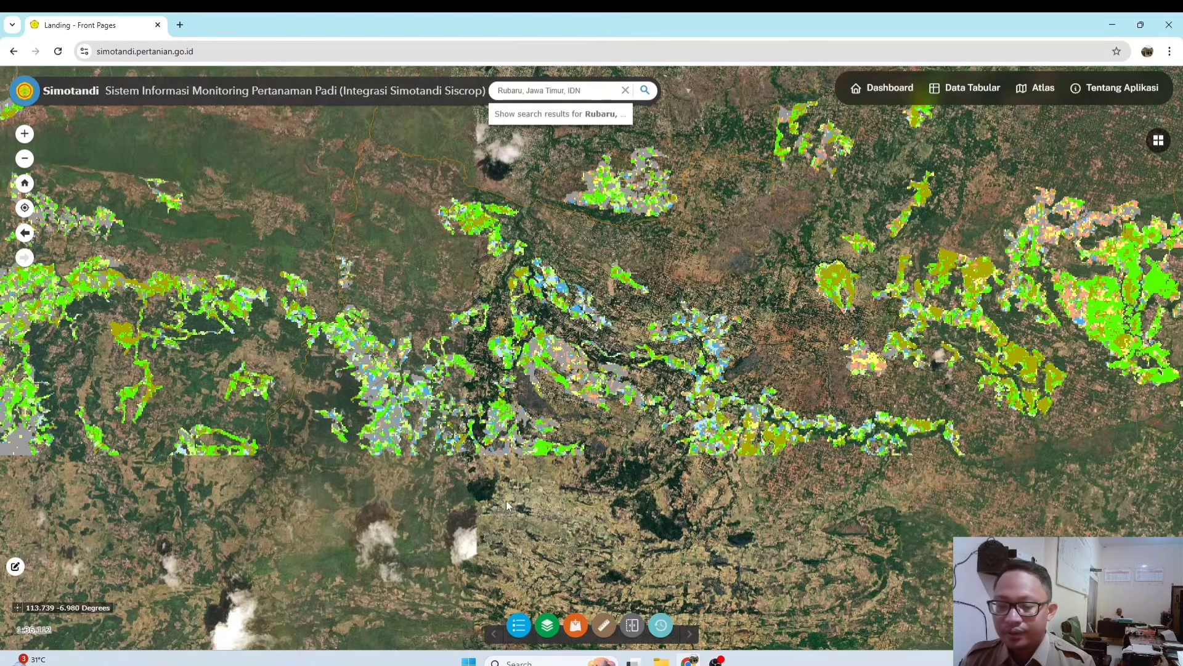
Step: Show the tabular data pop-up for the Rubaru district directly on the map
scroll(540, 417, up, 2)
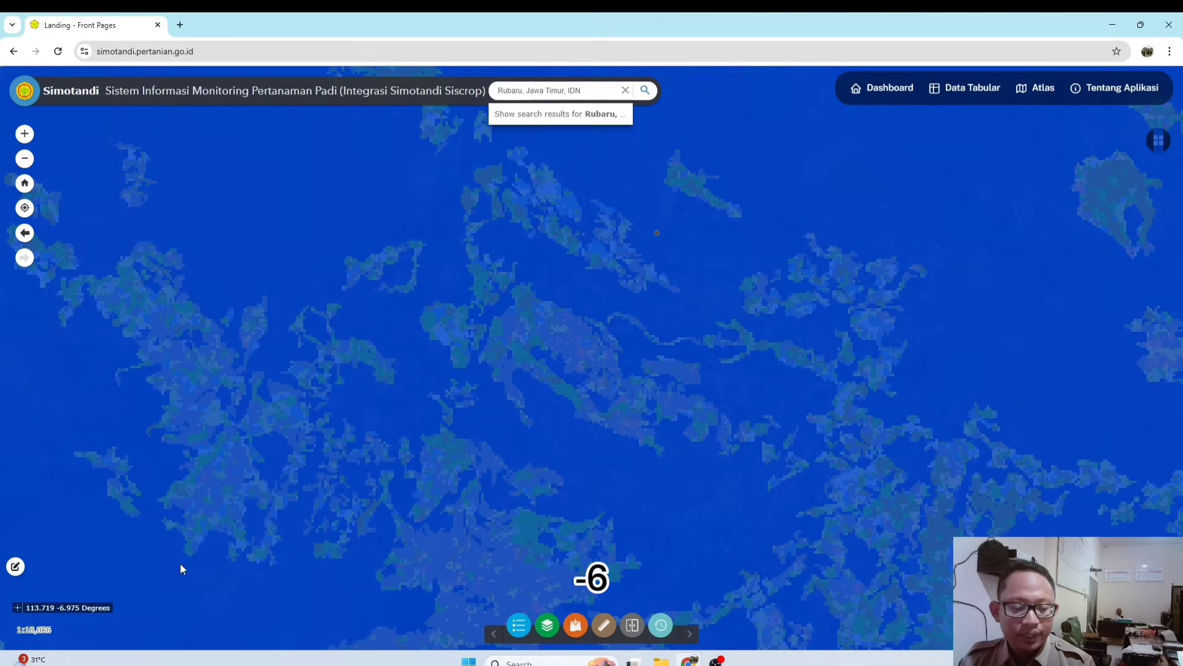
click(180, 560)
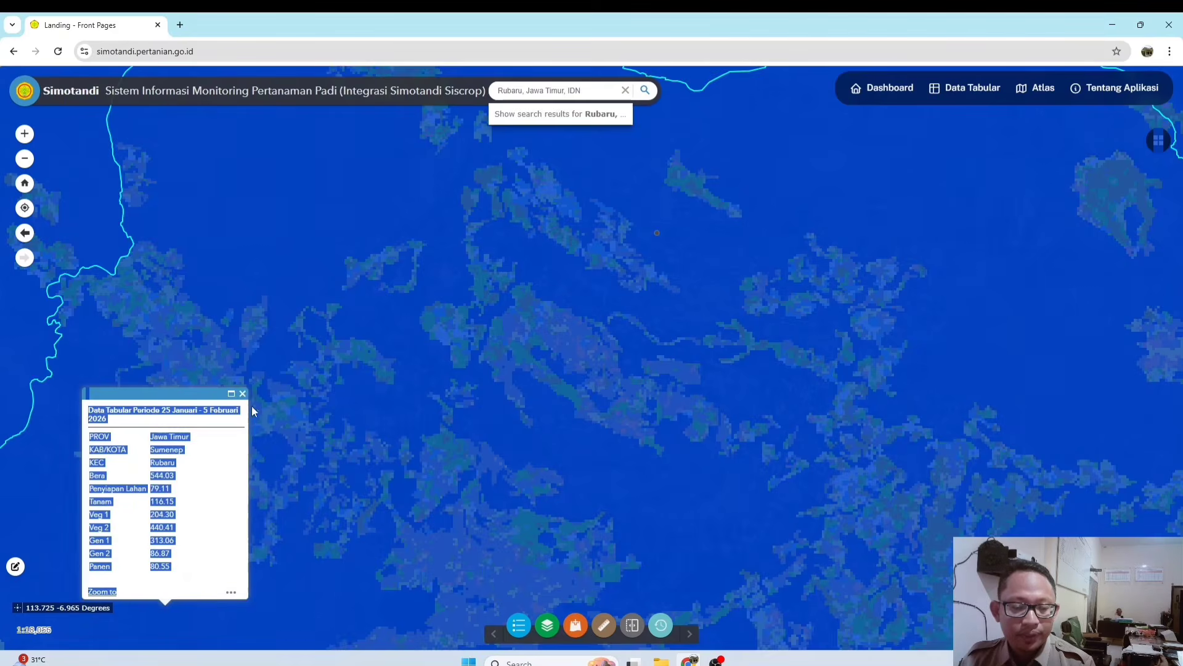
Step: Close the Rubaru pop-up and review the planting-phase classes in the map legend, from Bera dan Non Padi to Panen
click(245, 393)
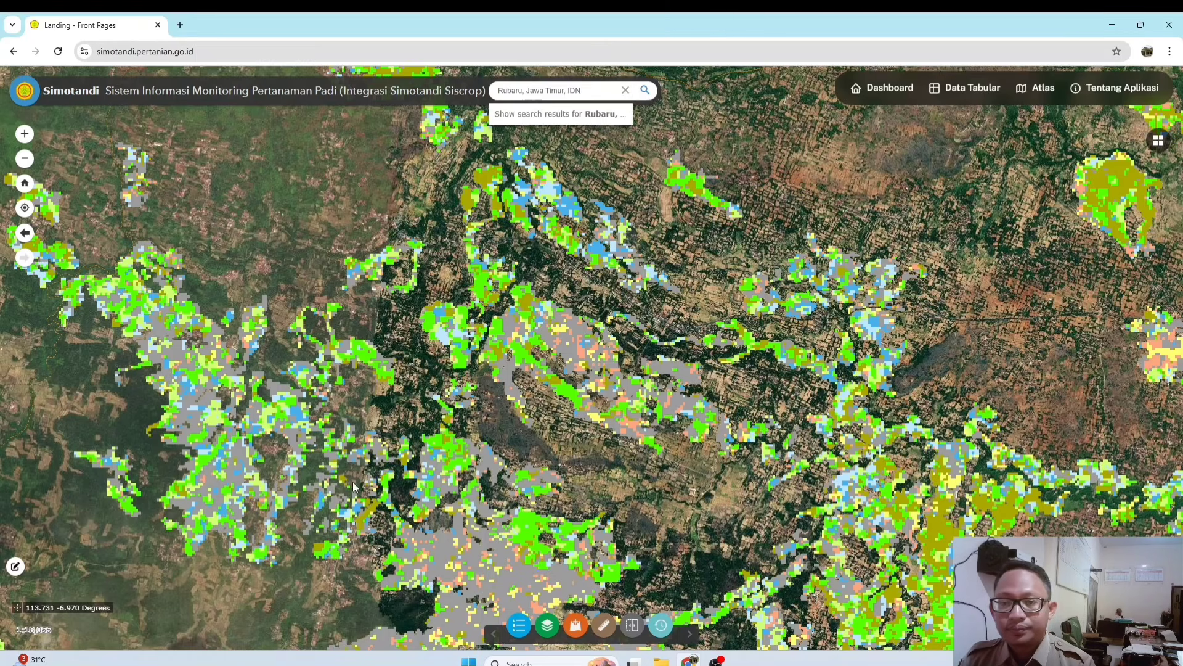
click(520, 624)
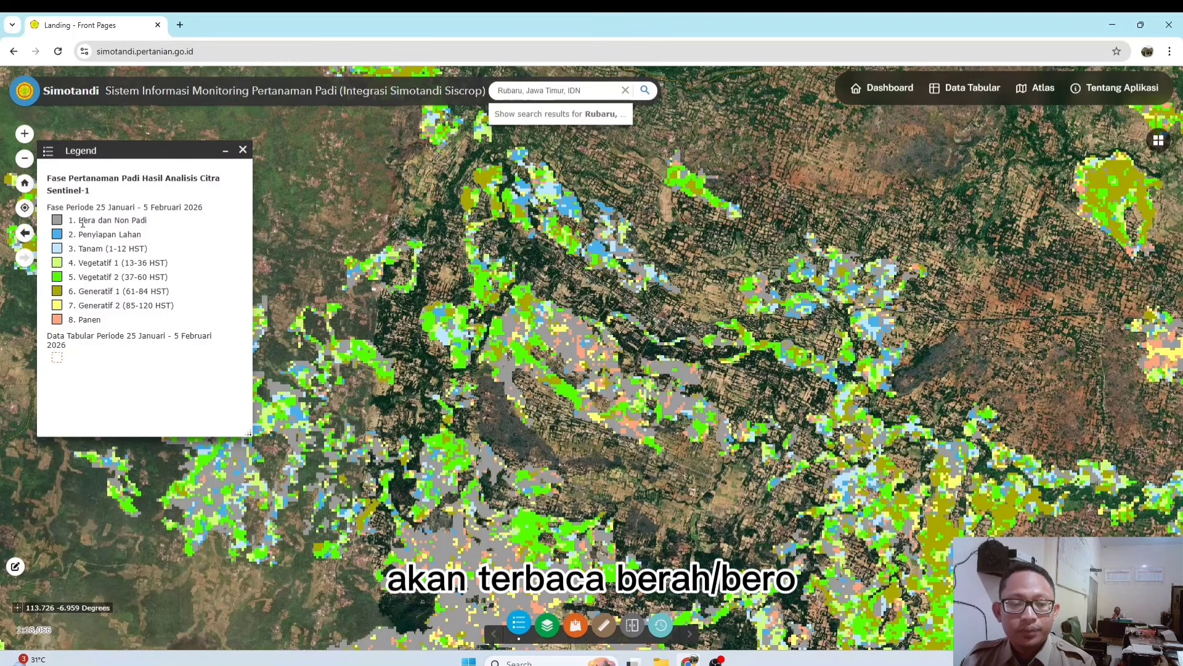
drag(78, 221, 153, 226)
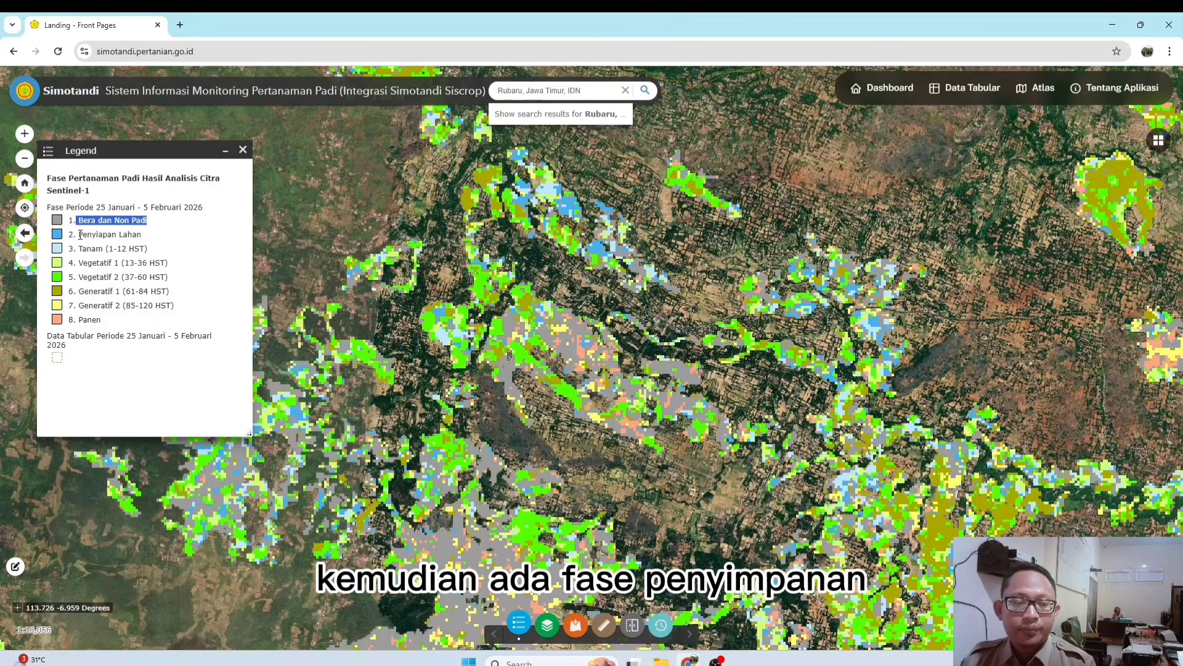
drag(80, 234, 168, 264)
click(103, 263)
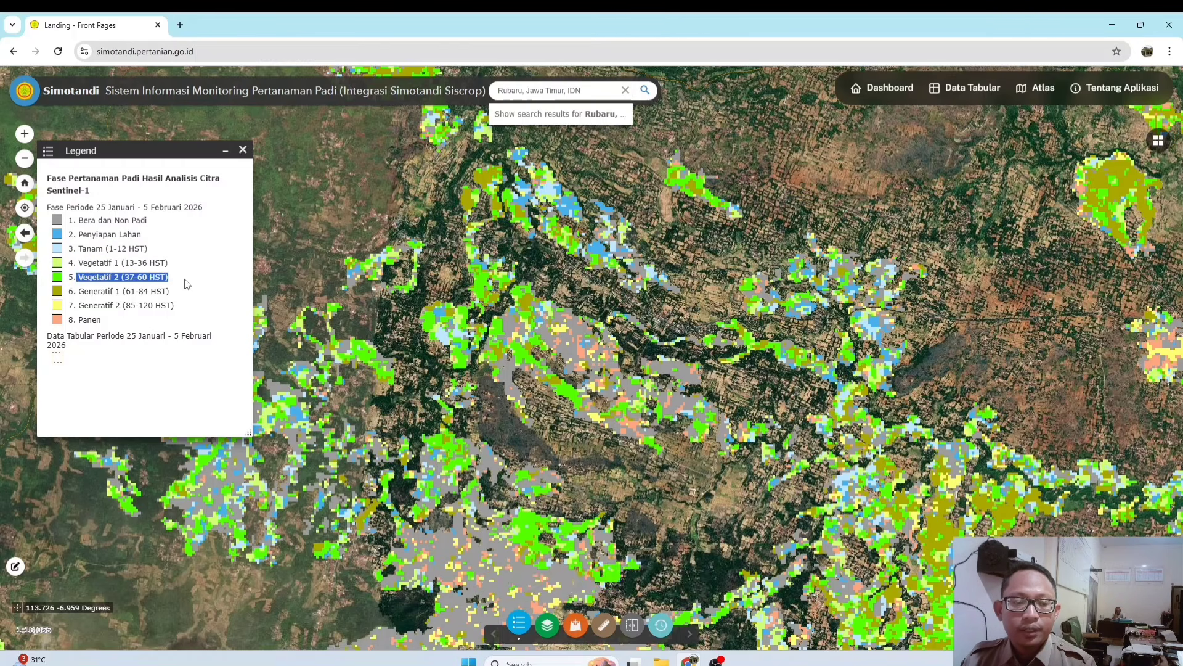
drag(79, 291, 179, 292)
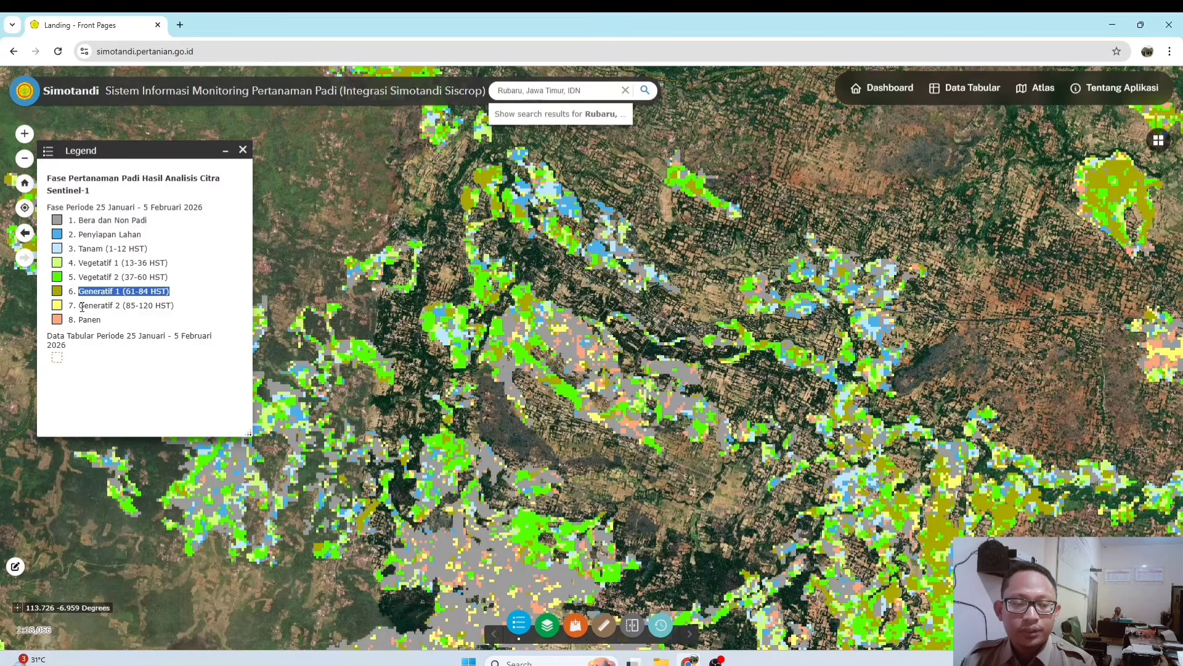
drag(79, 305, 174, 306)
drag(73, 319, 131, 326)
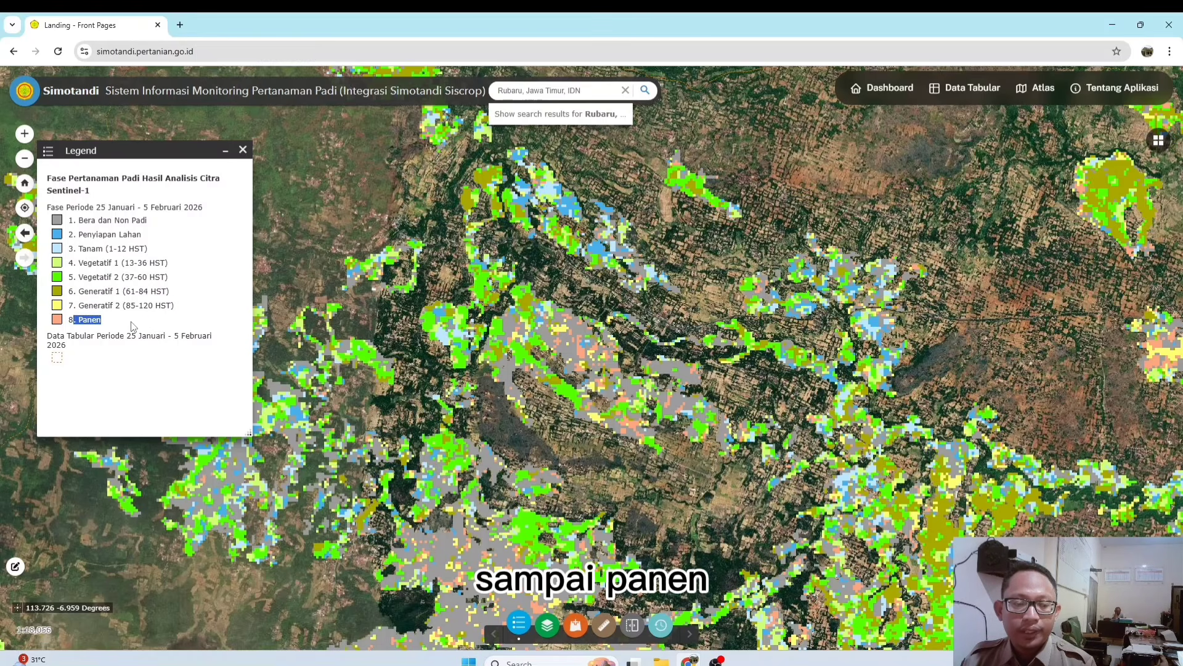
Step: Show the Rubaru tabular data pop-up on the map again, then close it together with the legend
click(639, 434)
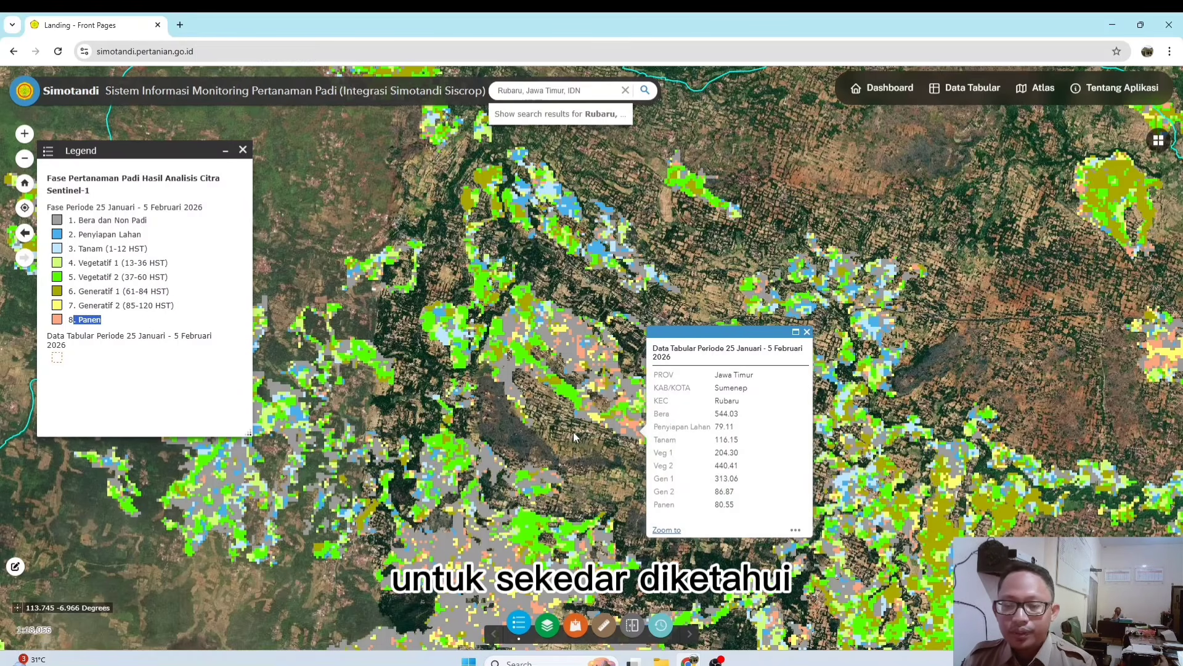
click(807, 333)
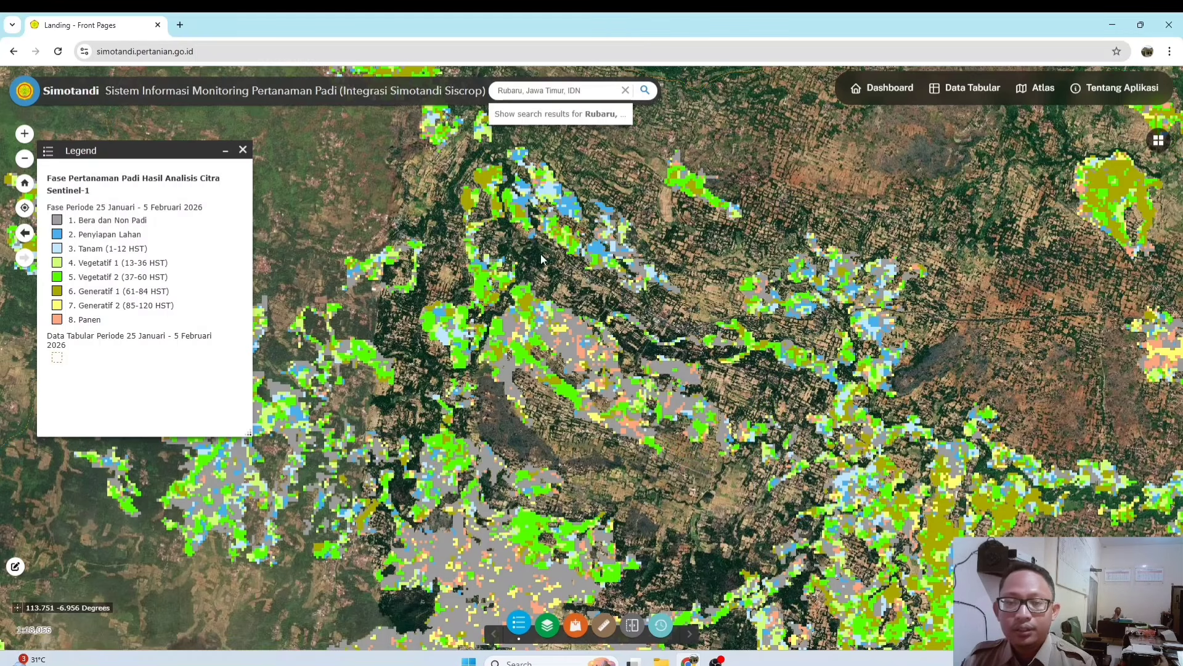
click(243, 152)
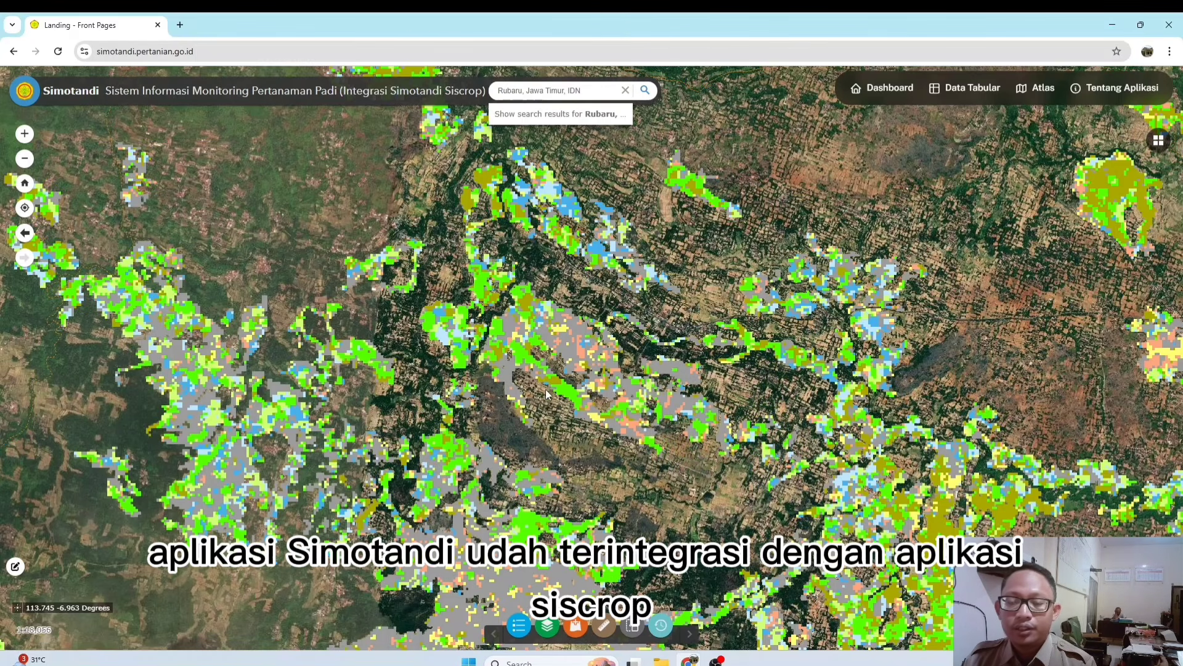
Step: Examine the planting-phase pixels around Rubaru at several closer zoom levels
scroll(547, 393, up, 3)
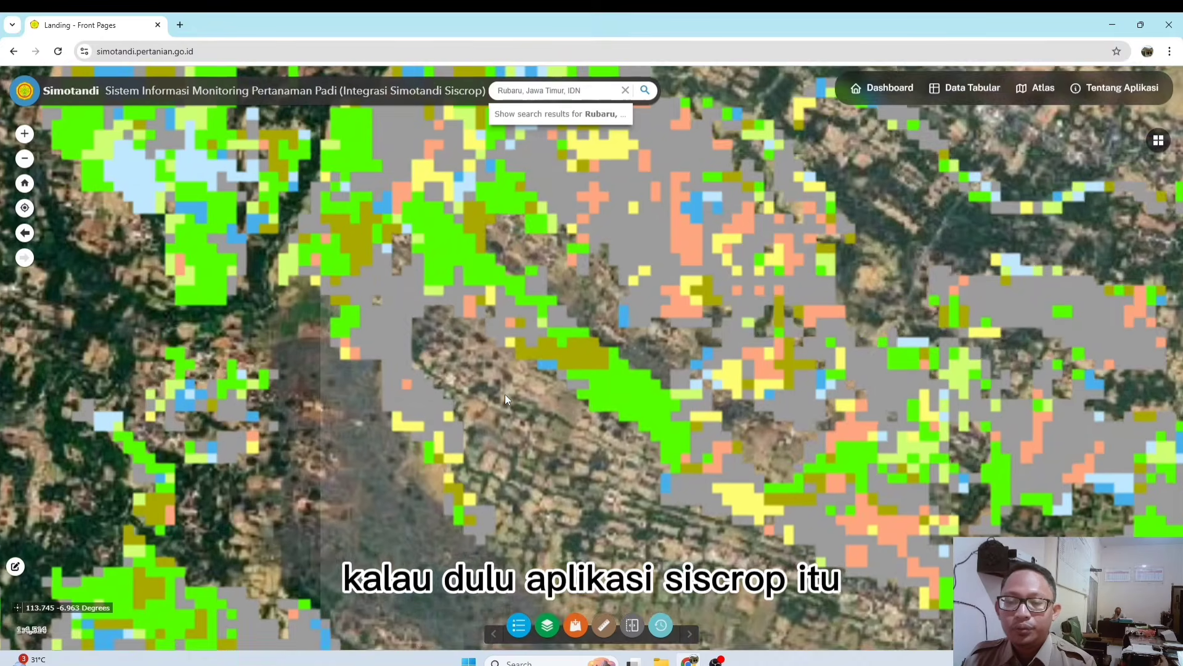
scroll(516, 390, down, 1)
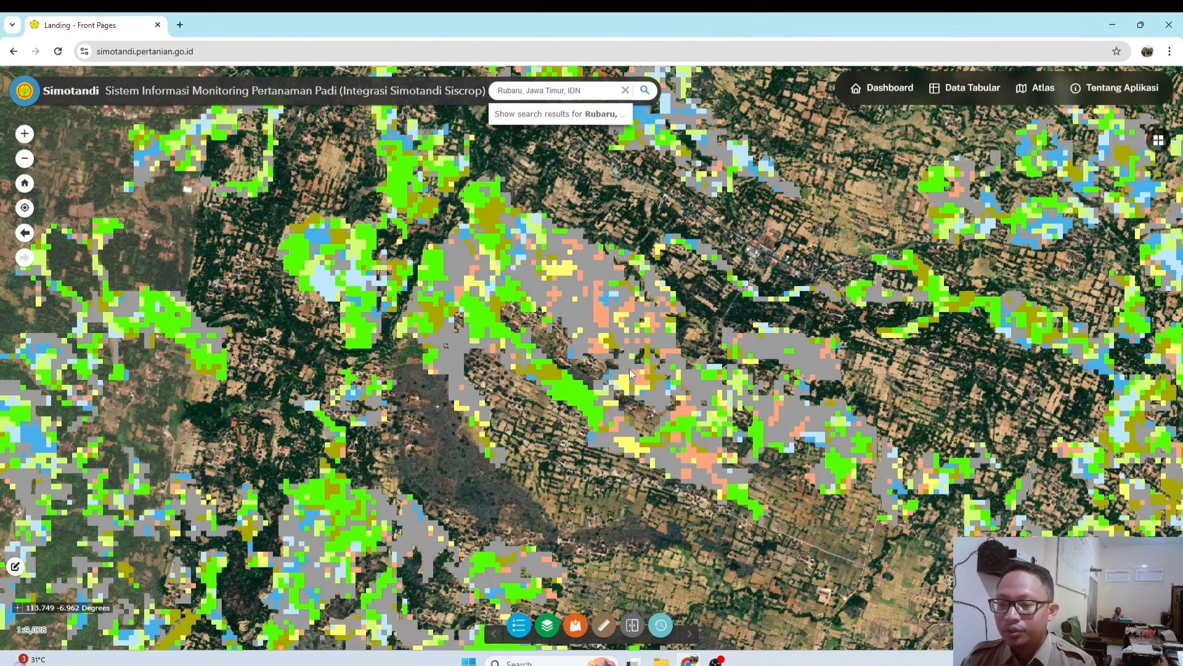
scroll(630, 368, up, 2)
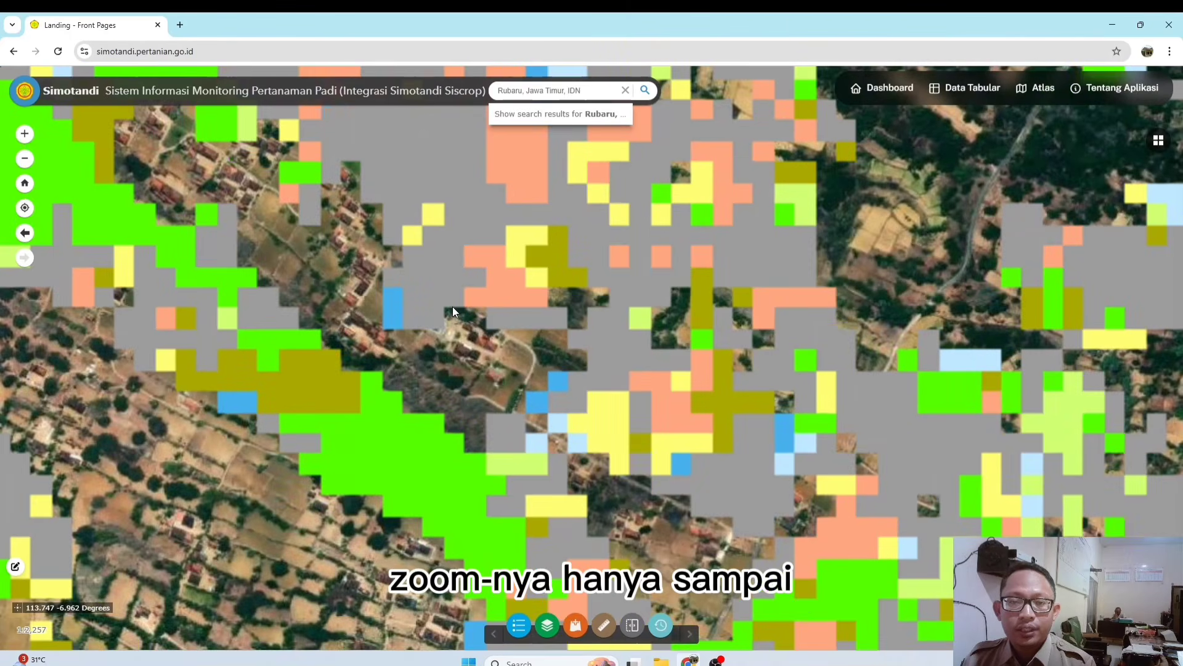
scroll(455, 308, down, 2)
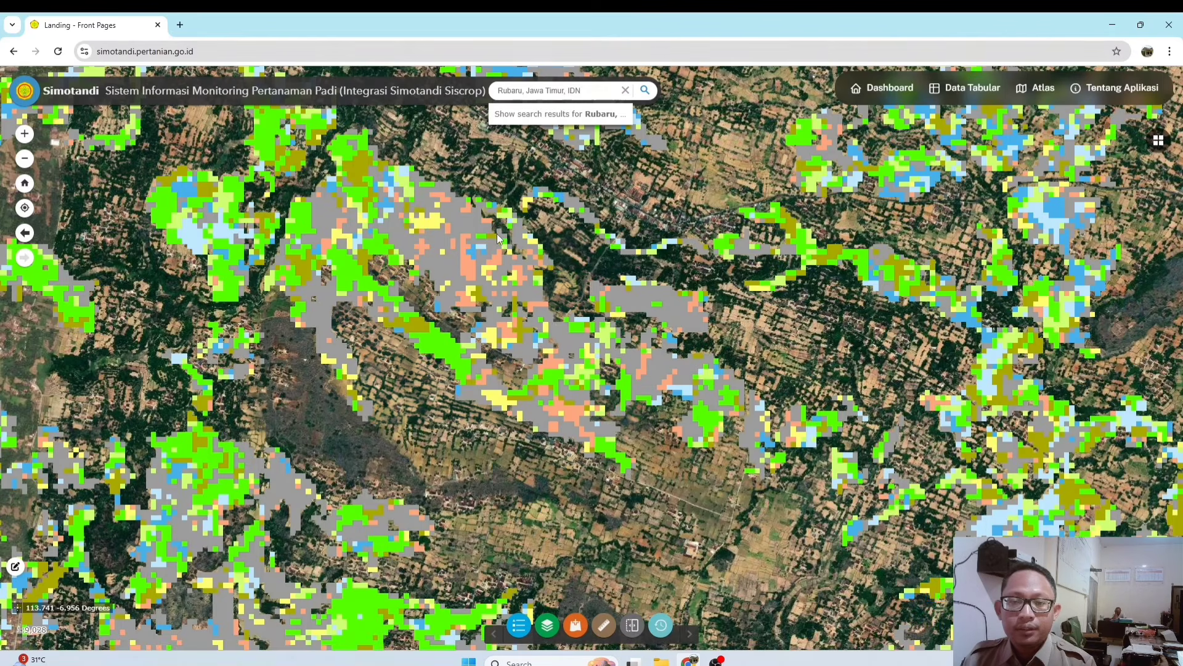
Step: Open the SISCrop 2.0 site at scs1.brmpkementan.id in a new browser tab
click(180, 26)
text(scs1.brmpkementan.id)
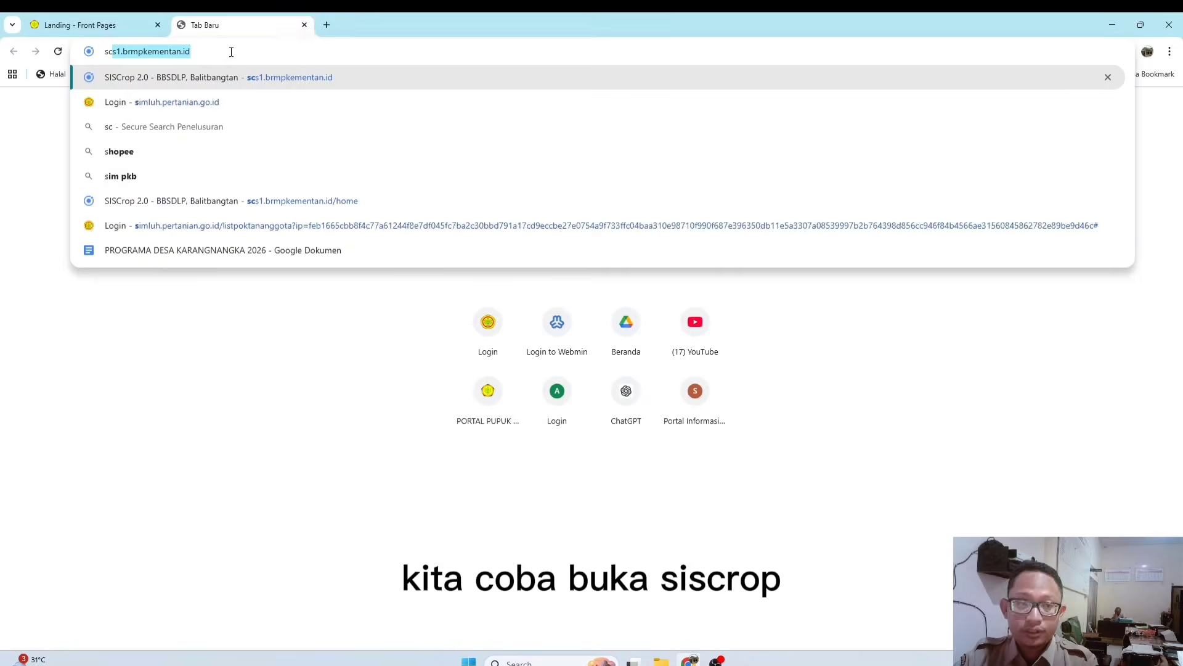
key(Return)
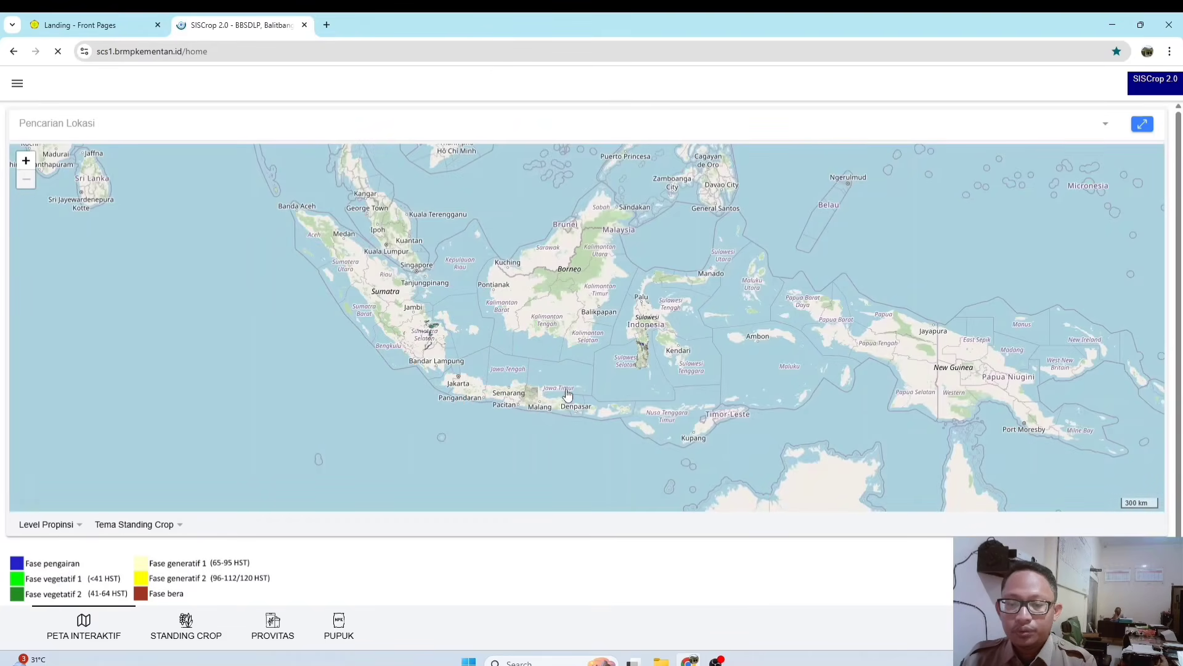
Step: Examine how the SISCrop interactive map displays eastern Madura at close and wide zoom levels
scroll(544, 390, up, 2)
scroll(543, 404, up, 4)
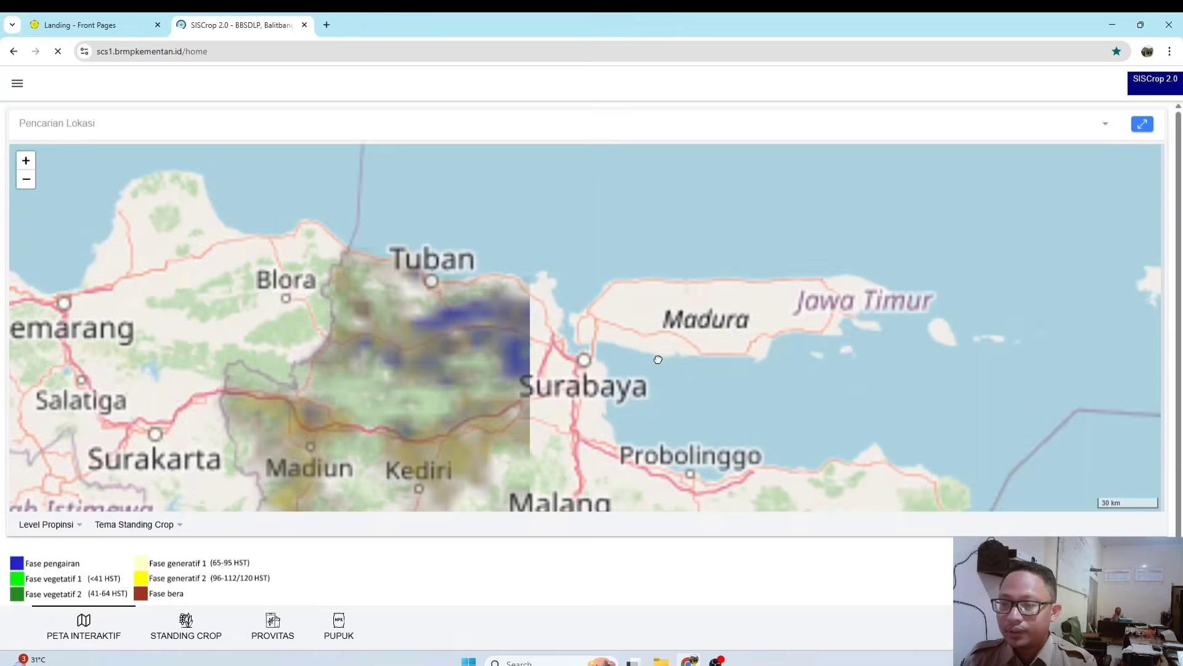
drag(658, 359, 376, 380)
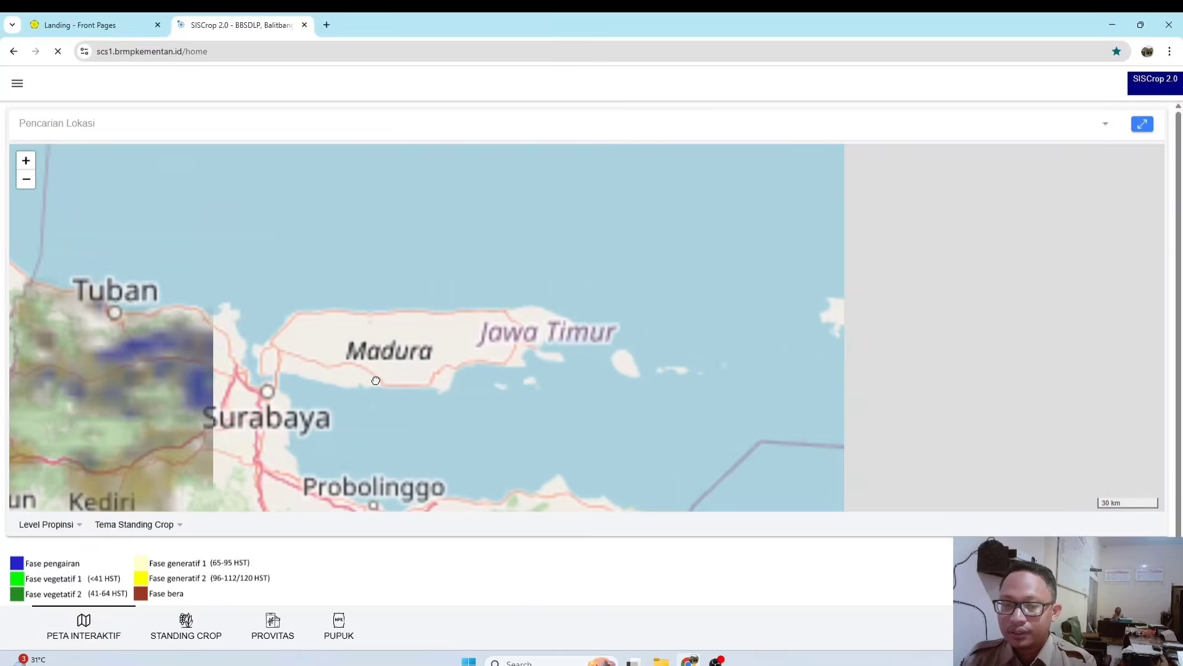
scroll(492, 359, up, 1)
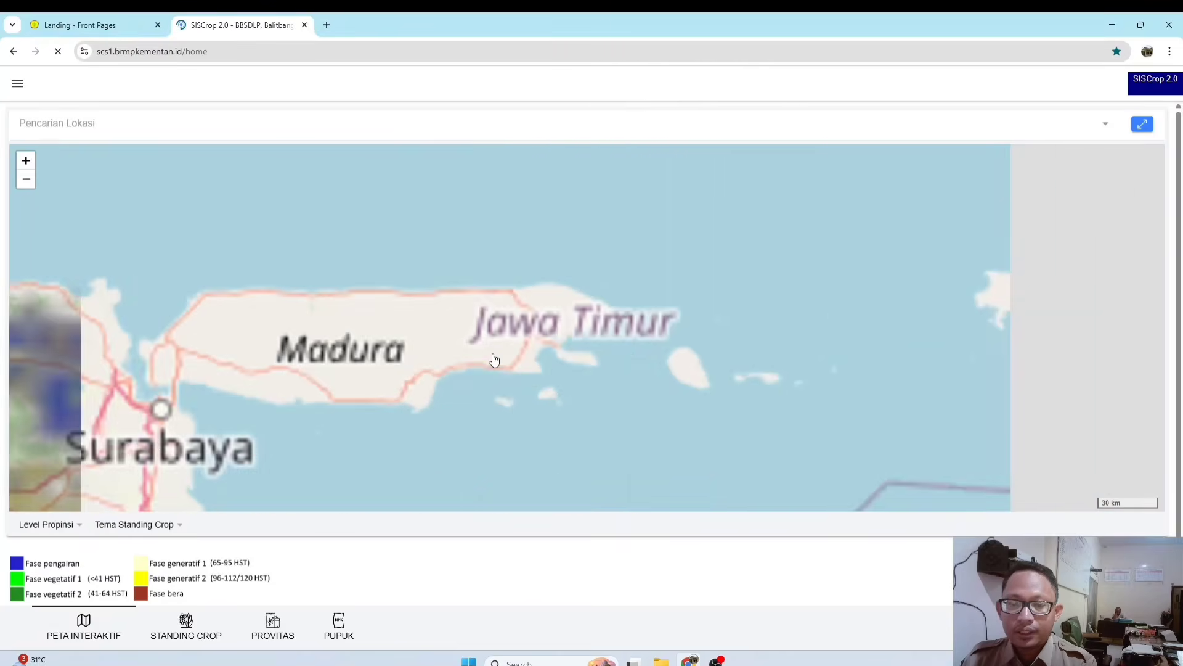
scroll(497, 356, up, 2)
drag(500, 352, 458, 424)
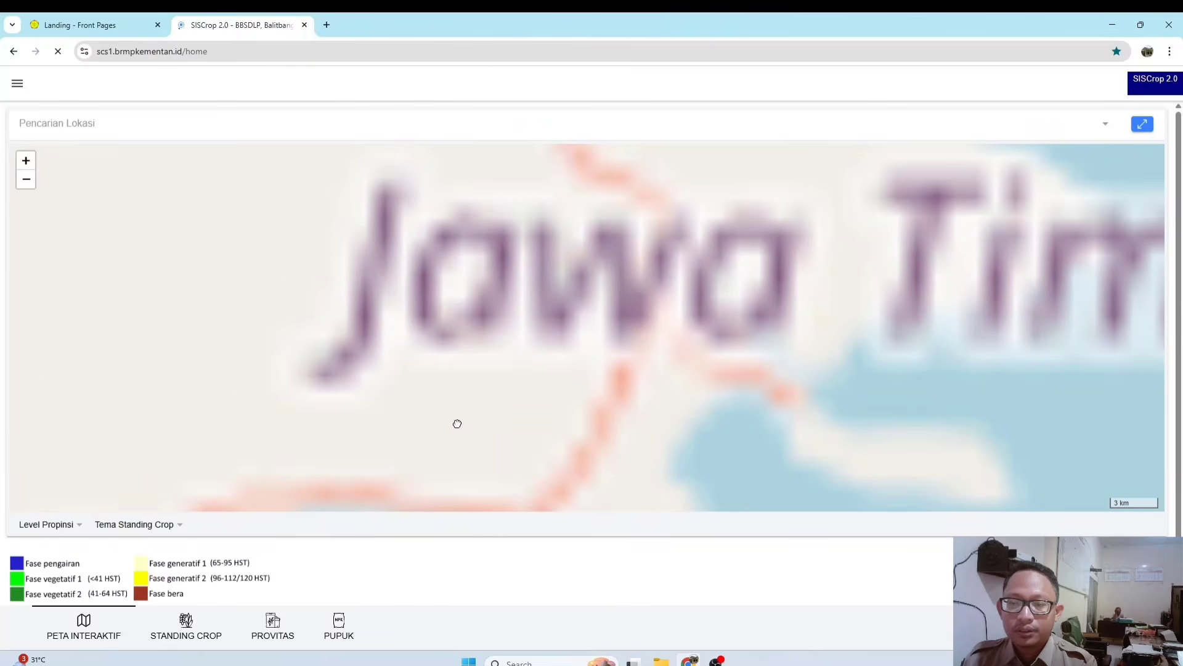
scroll(465, 325, up, 1)
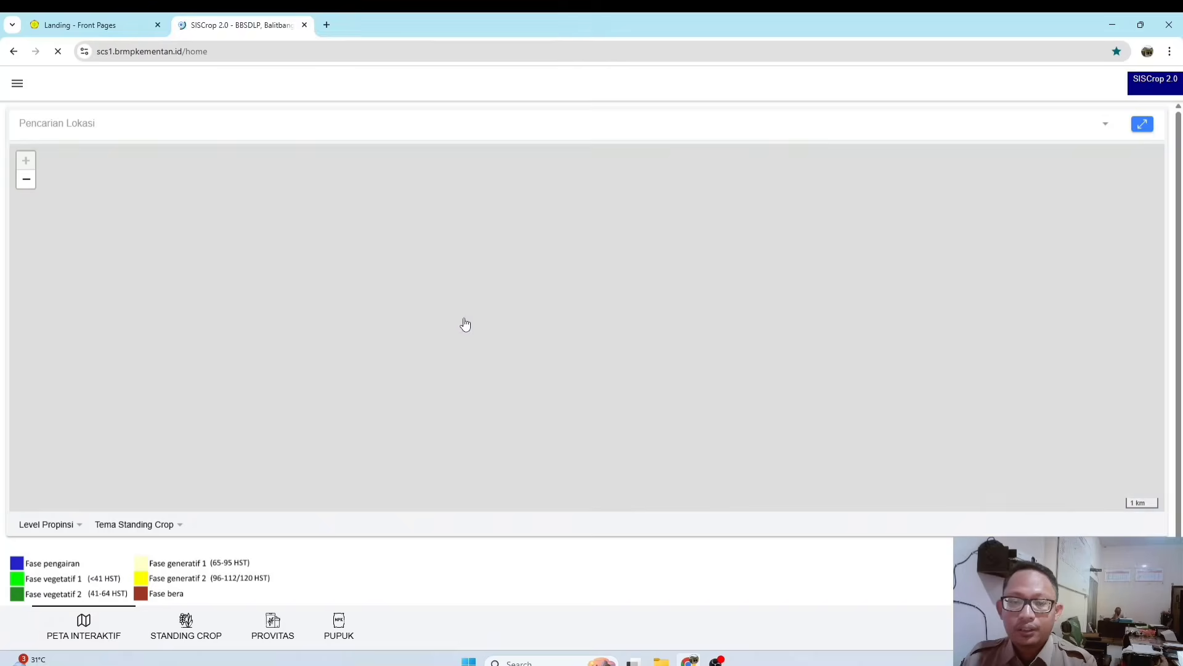
click(26, 179)
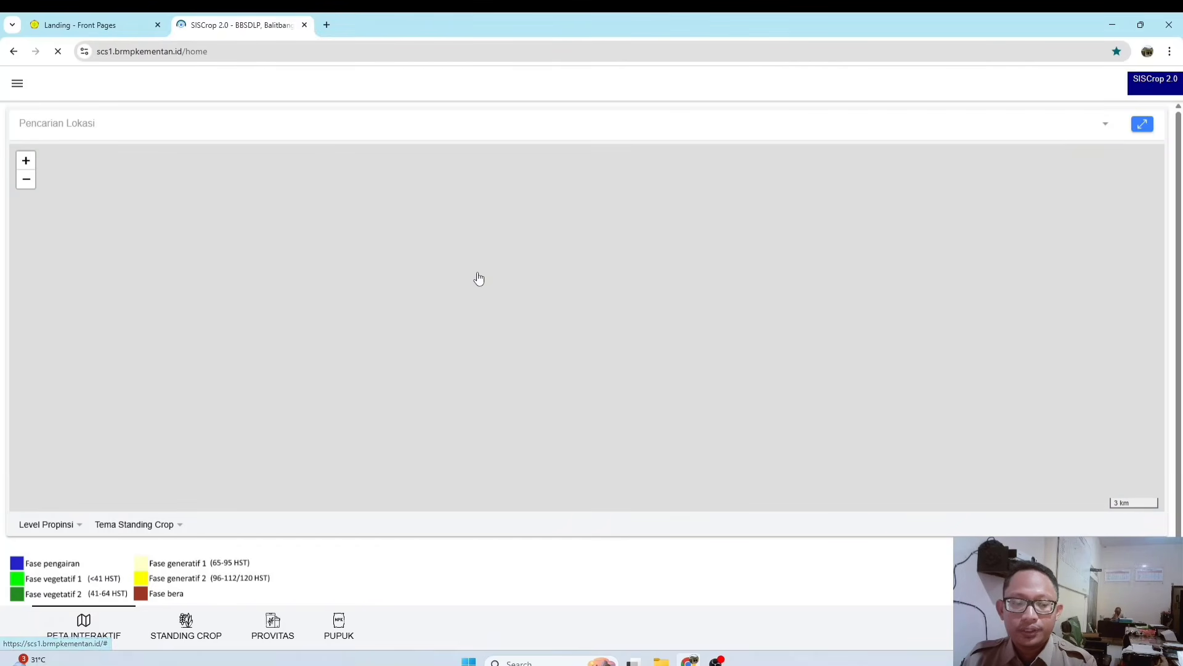
scroll(453, 364, up, 1)
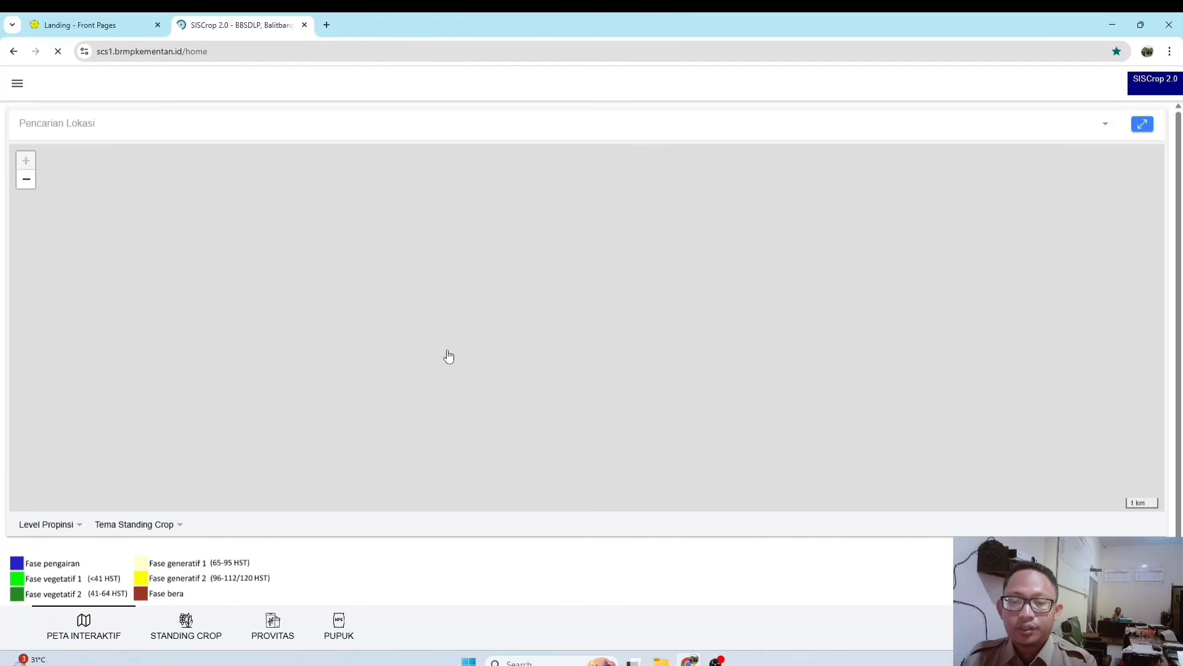
scroll(454, 354, down, 4)
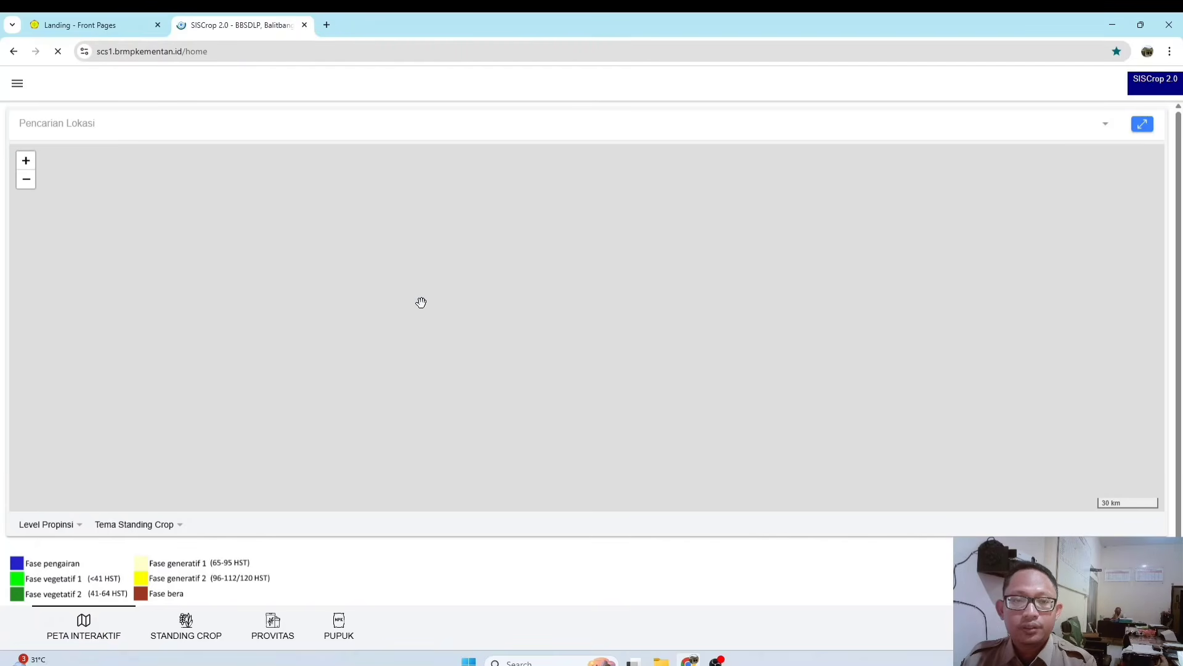
scroll(437, 352, down, 2)
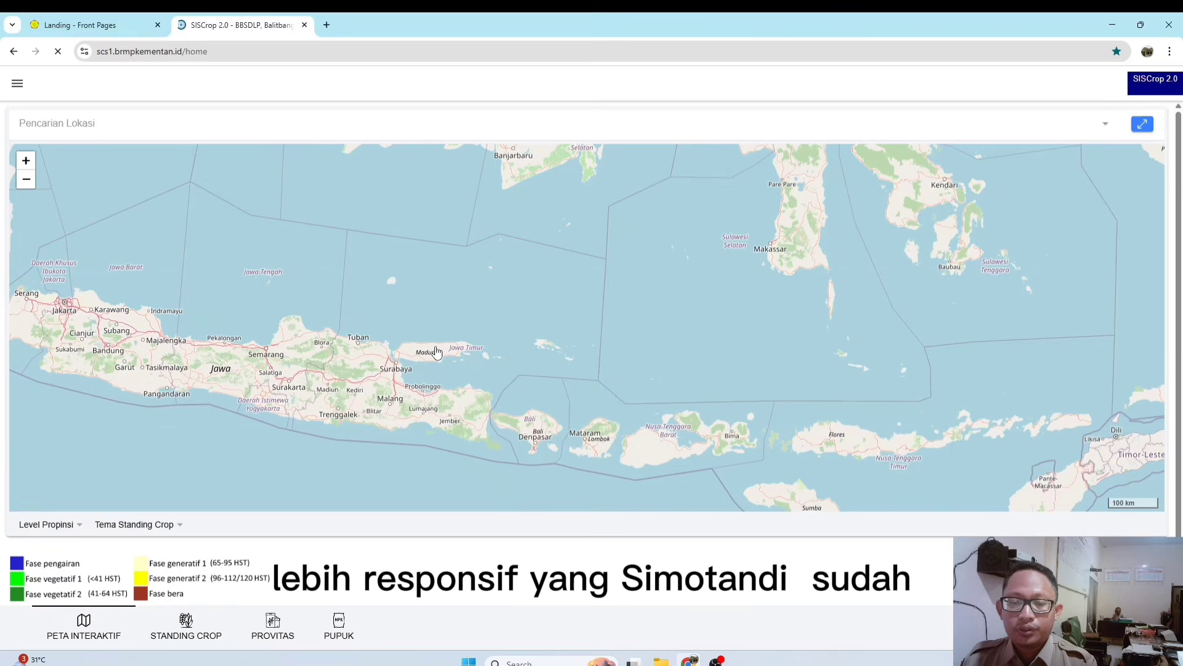
scroll(436, 352, up, 4)
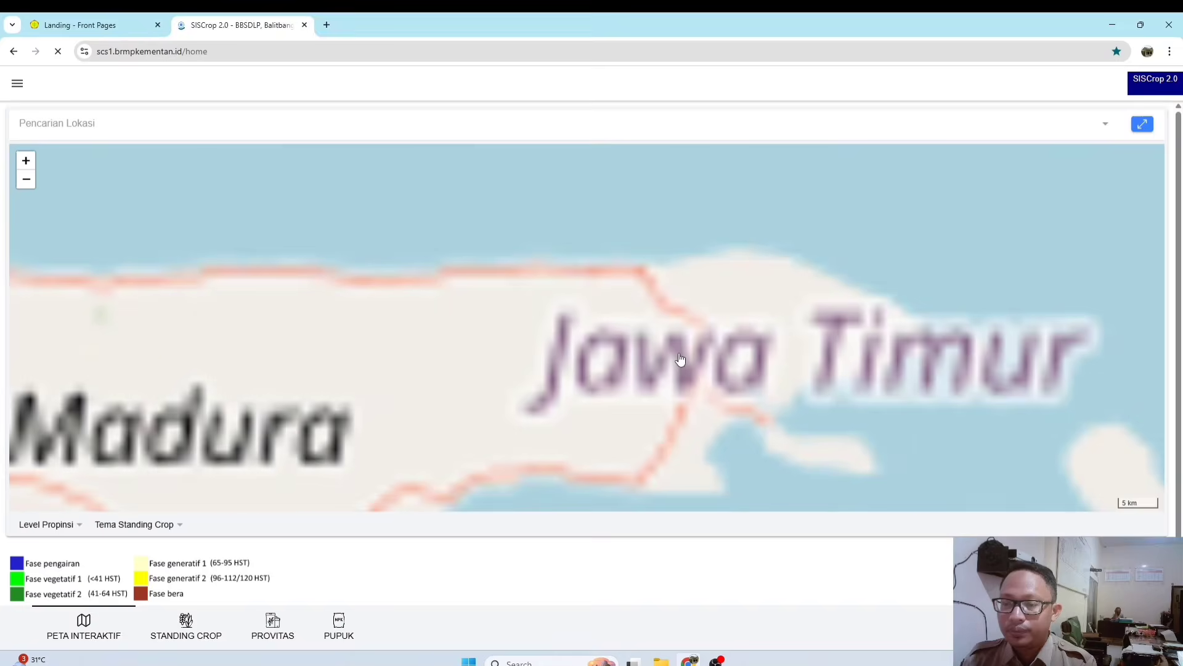
drag(680, 359, 523, 368)
scroll(523, 368, up, 1)
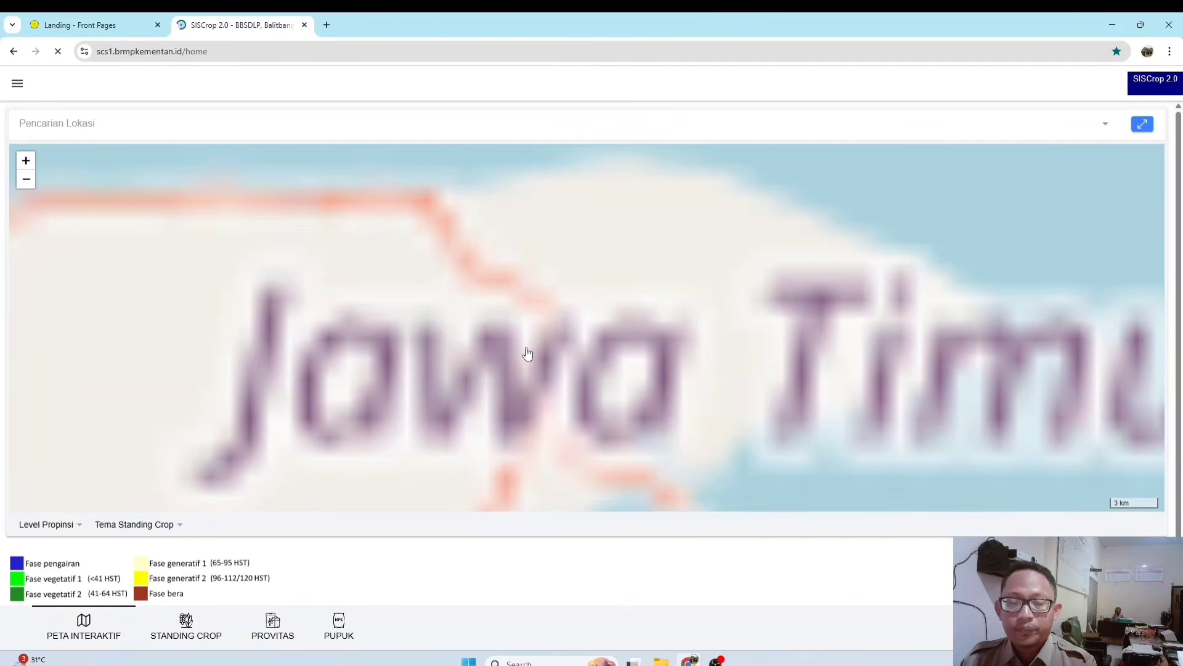
Step: Return to the Simotandi map and turn on the Lahan Baku Sawah Tahun 2024 layer with its LBS_2023 sublayer off
click(99, 27)
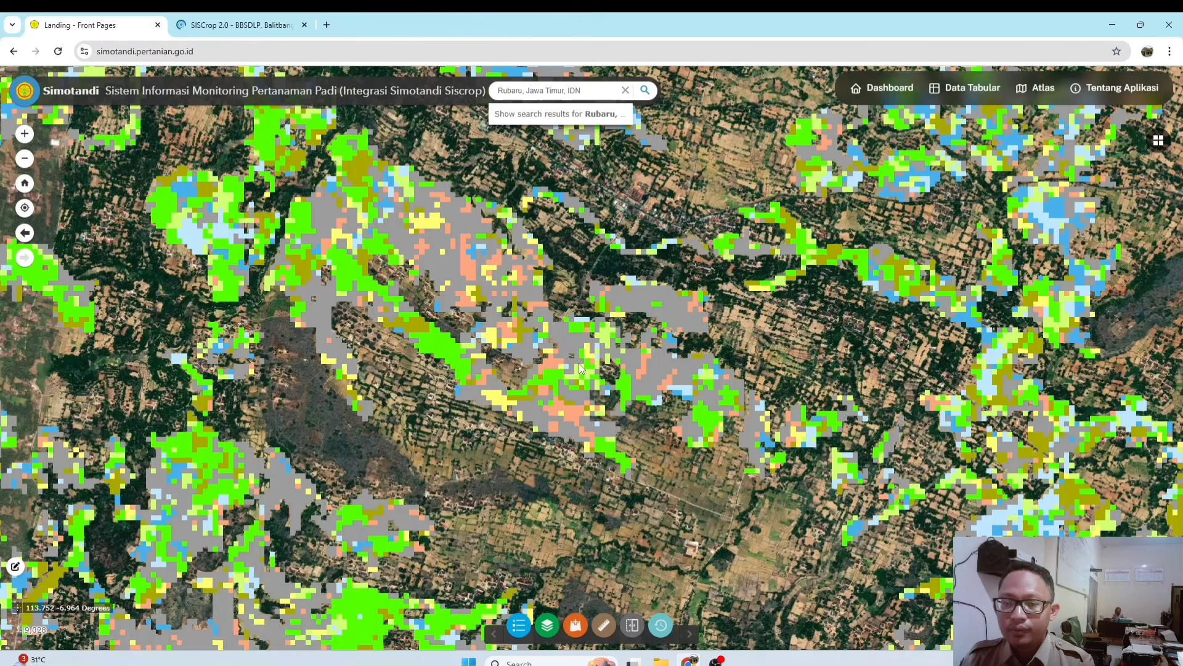
click(546, 626)
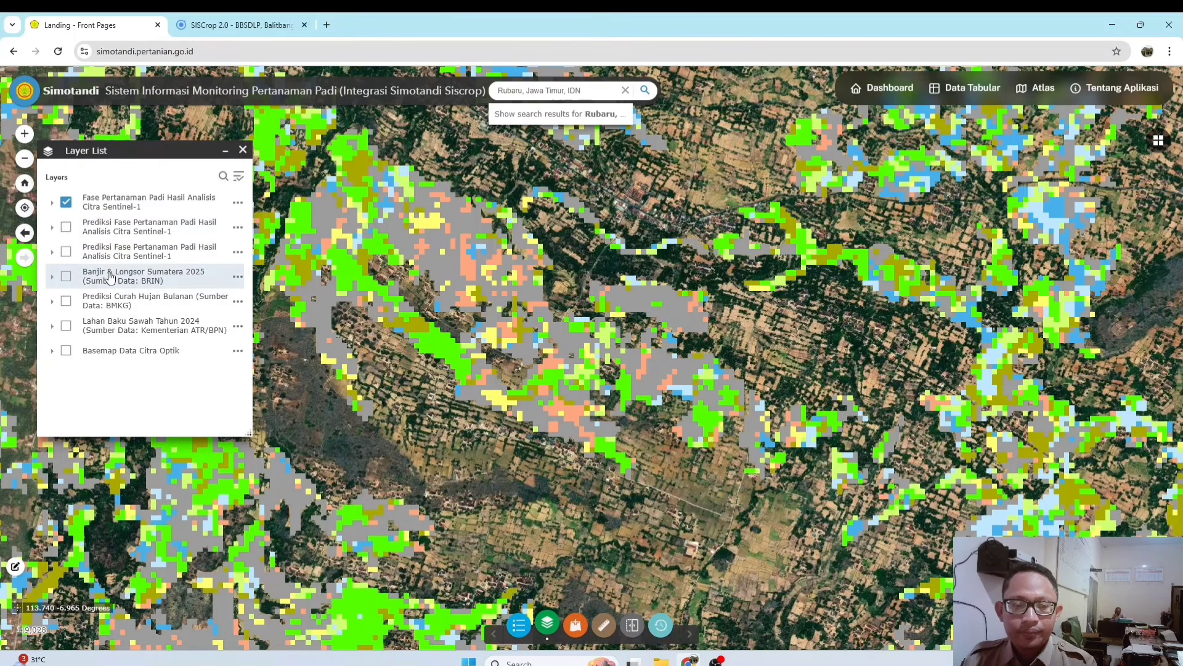
click(70, 330)
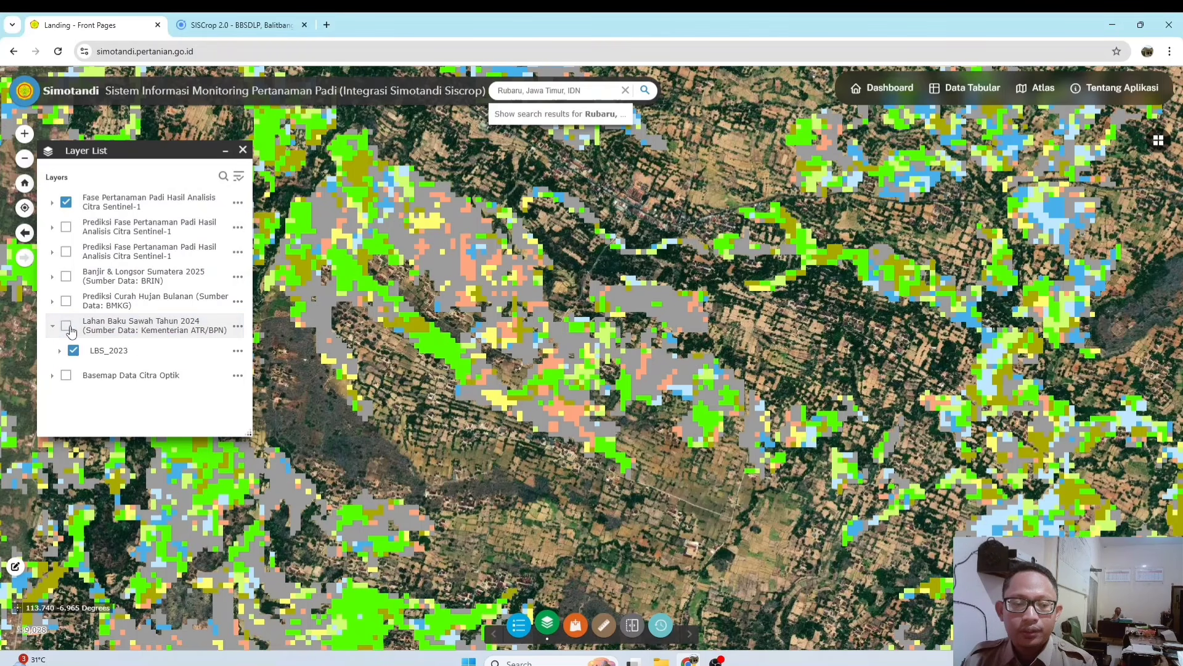
click(70, 331)
click(74, 351)
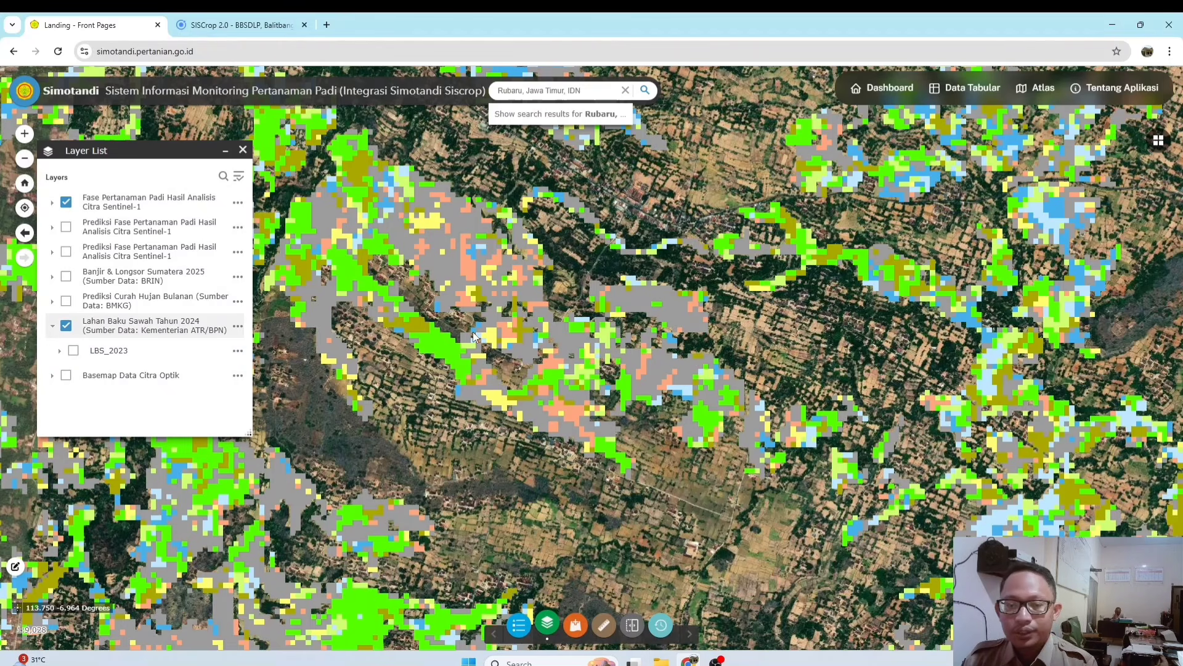
Step: Hide the Fase Pertanaman Padi layer and turn on the LBS_2023 sublayer of Lahan Baku Sawah Tahun 2024
click(65, 203)
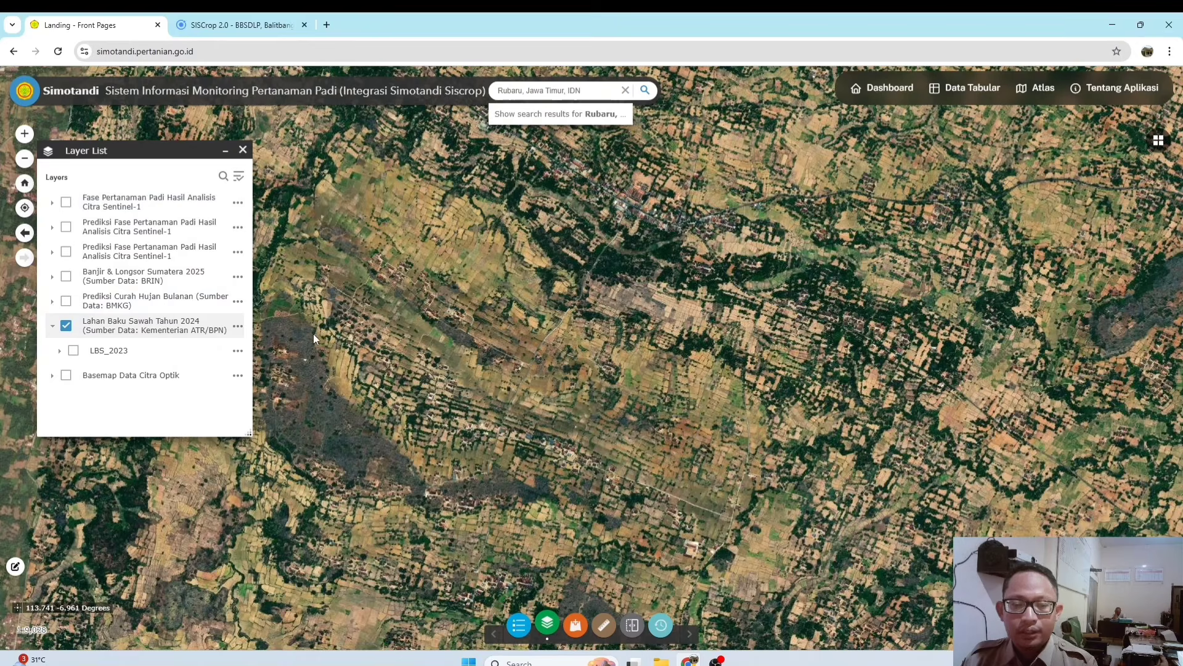
scroll(345, 333, down, 1)
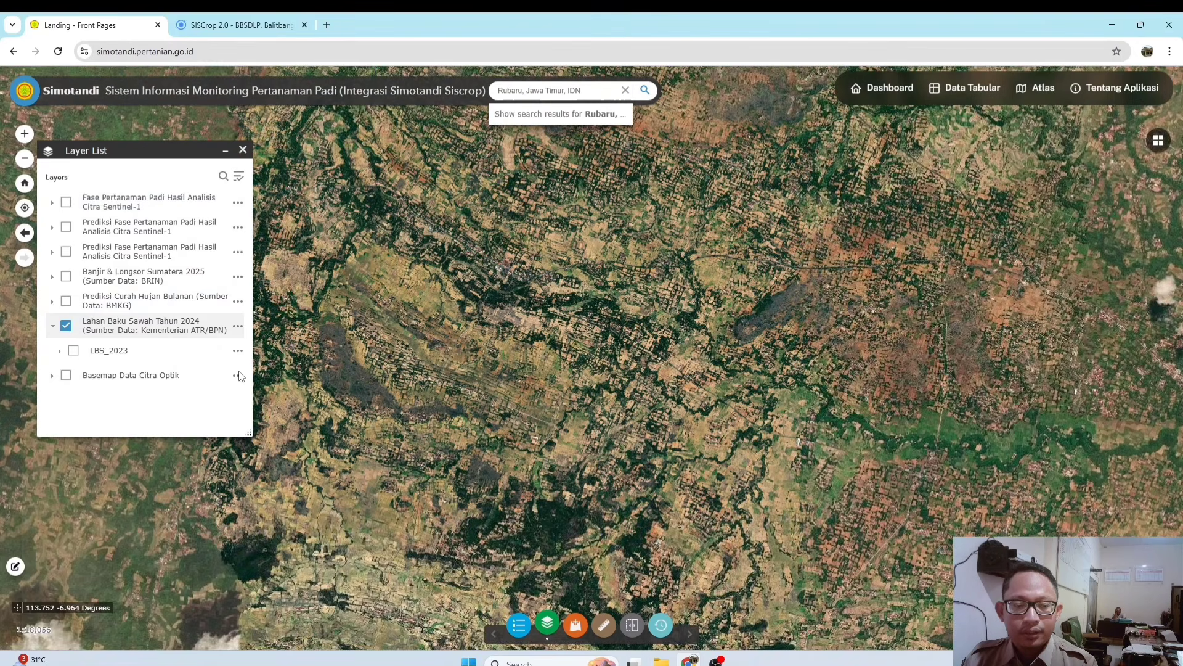
click(74, 351)
click(60, 351)
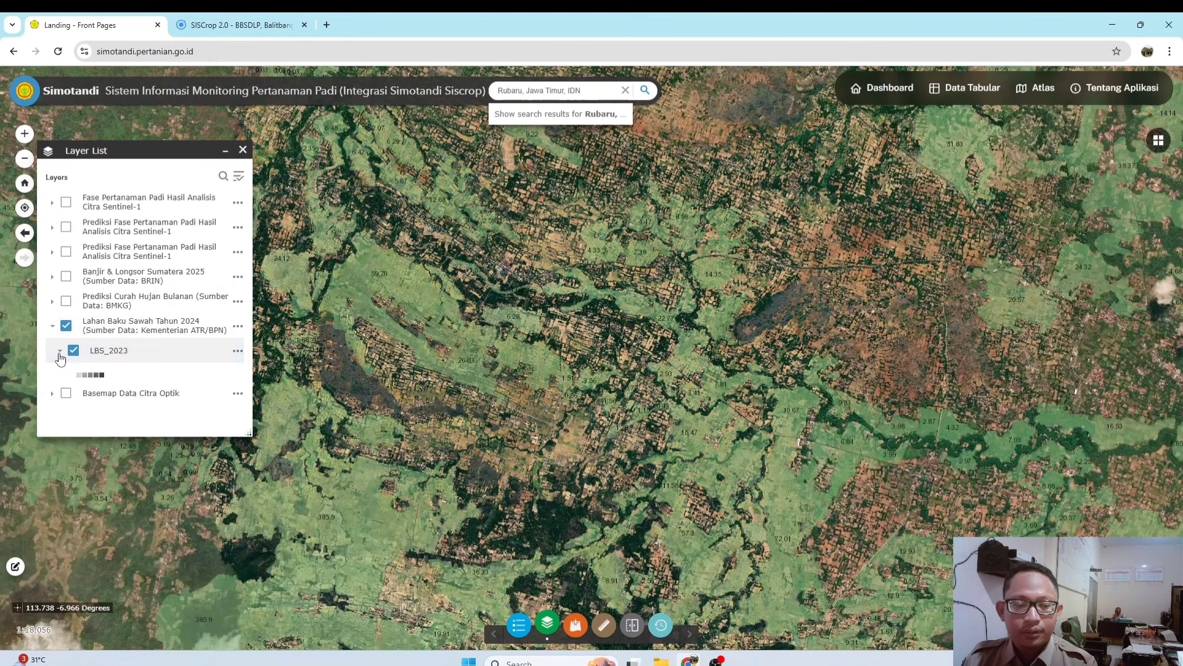
click(53, 326)
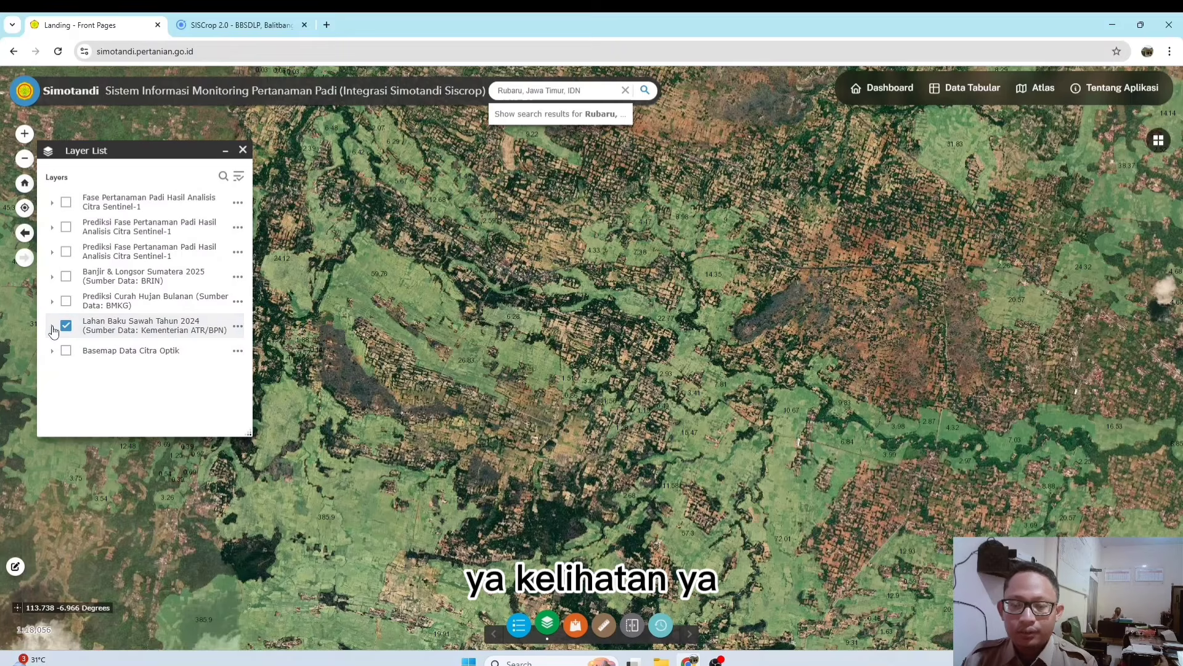
scroll(587, 338, down, 1)
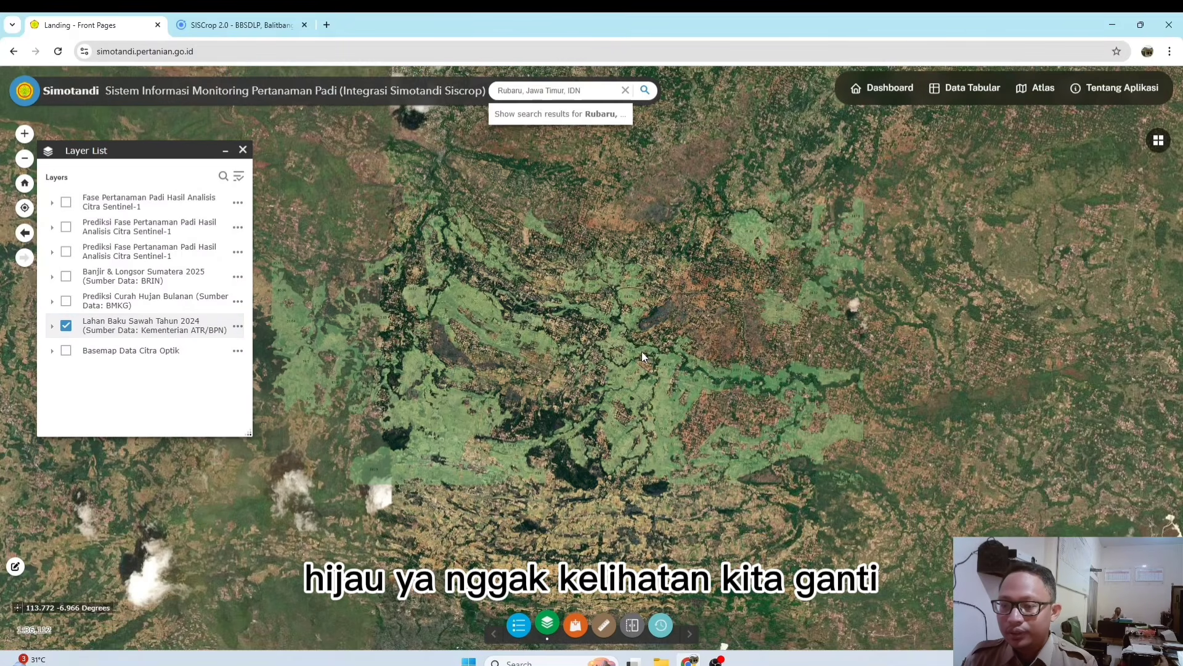
Step: Replace the imagery basemap with a light street map and show the numbered rice-field areas southeast of Rubaru up close
click(1159, 141)
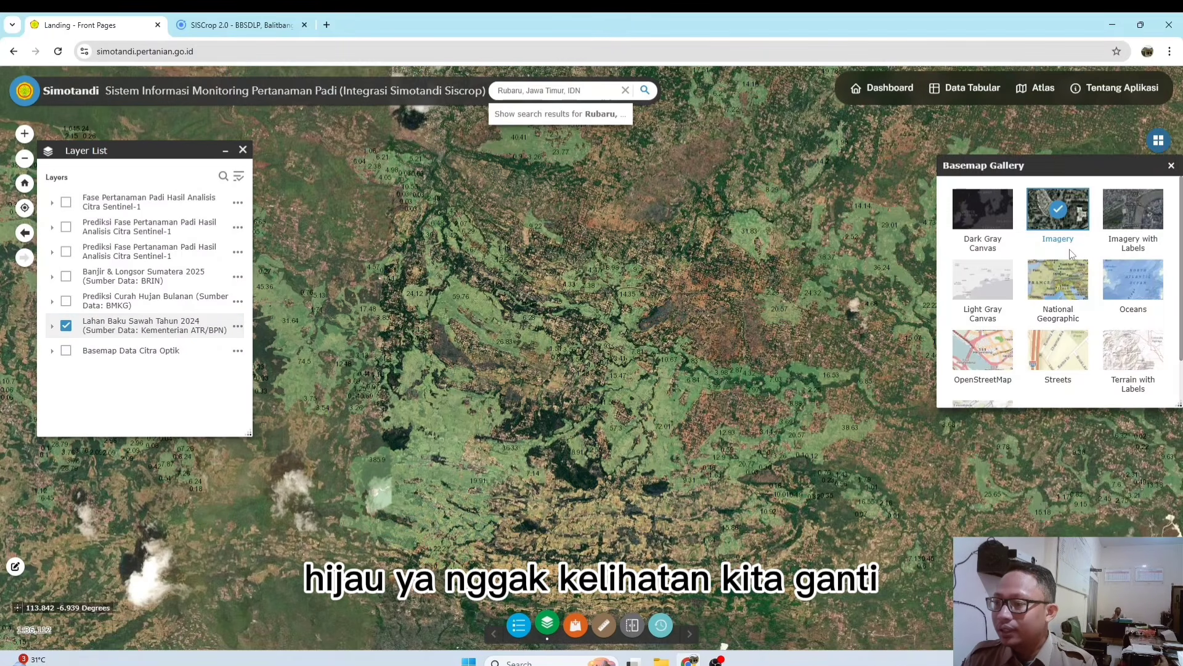
click(986, 290)
scroll(1048, 290, down, 1)
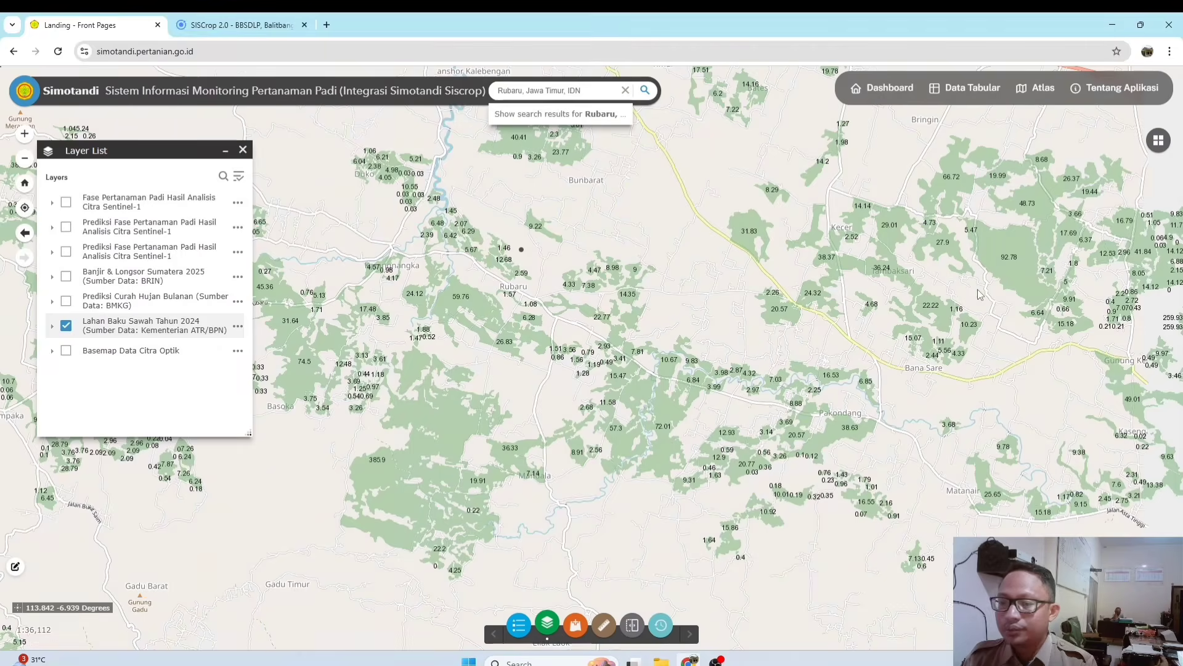
scroll(585, 363, up, 2)
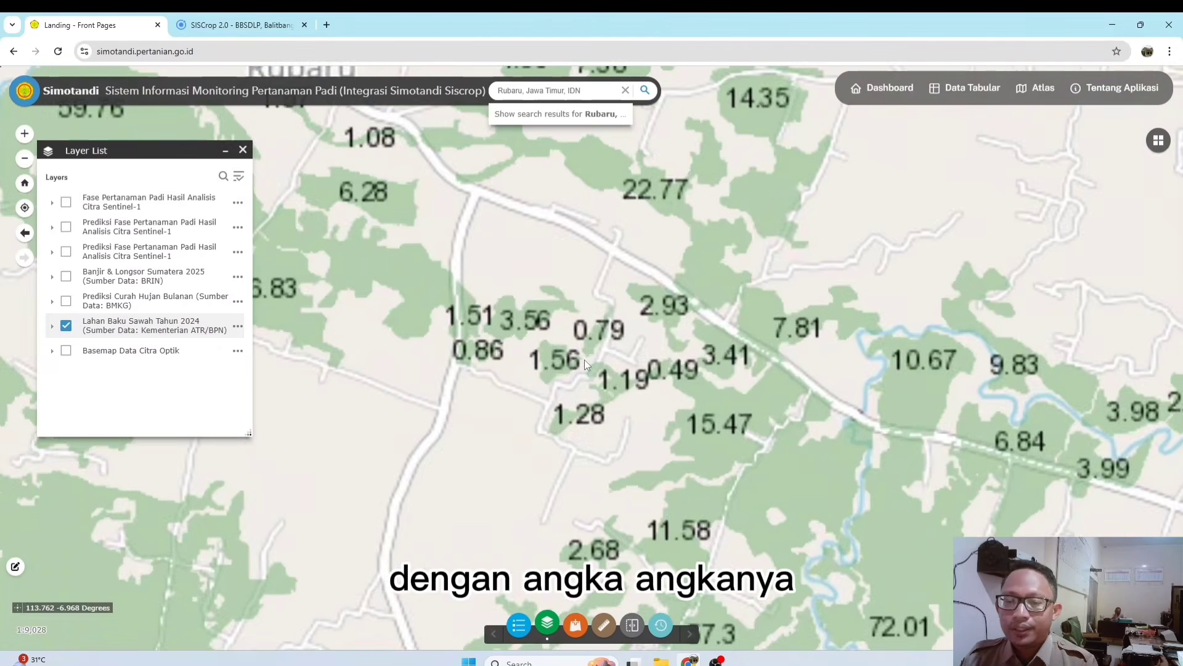
drag(706, 213, 600, 311)
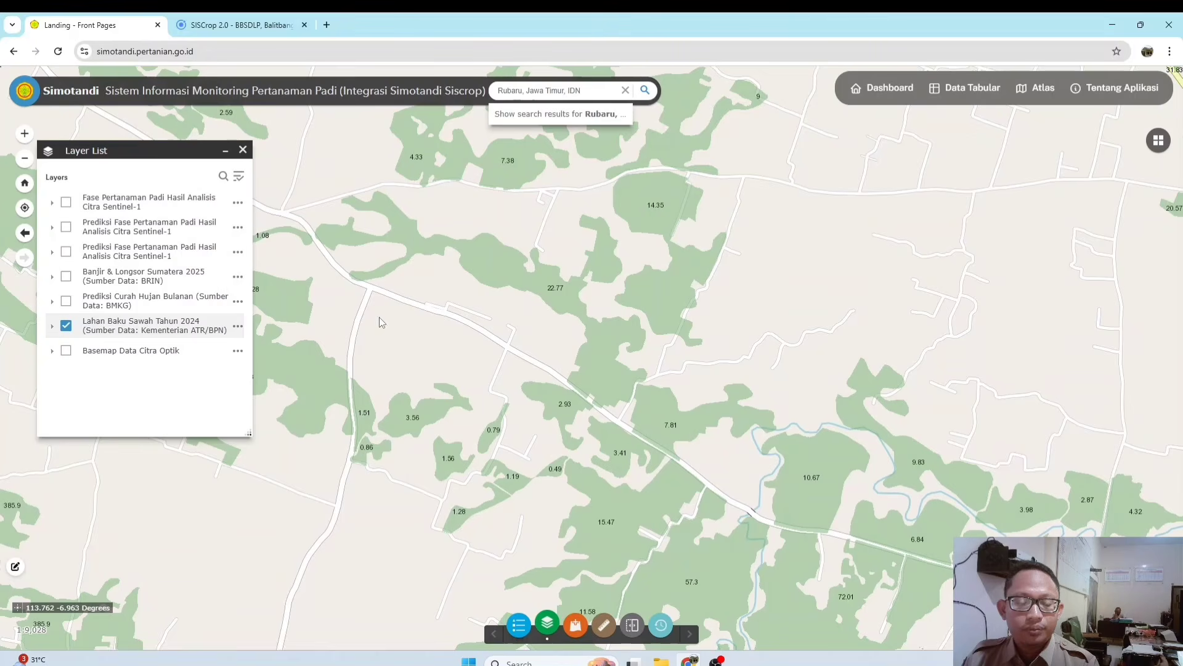
Step: Overlay the Fase Pertanaman Padi Hasil Analisis Citra Sentinel-1 layer on the rice fields for comparison, and hide it again
click(66, 203)
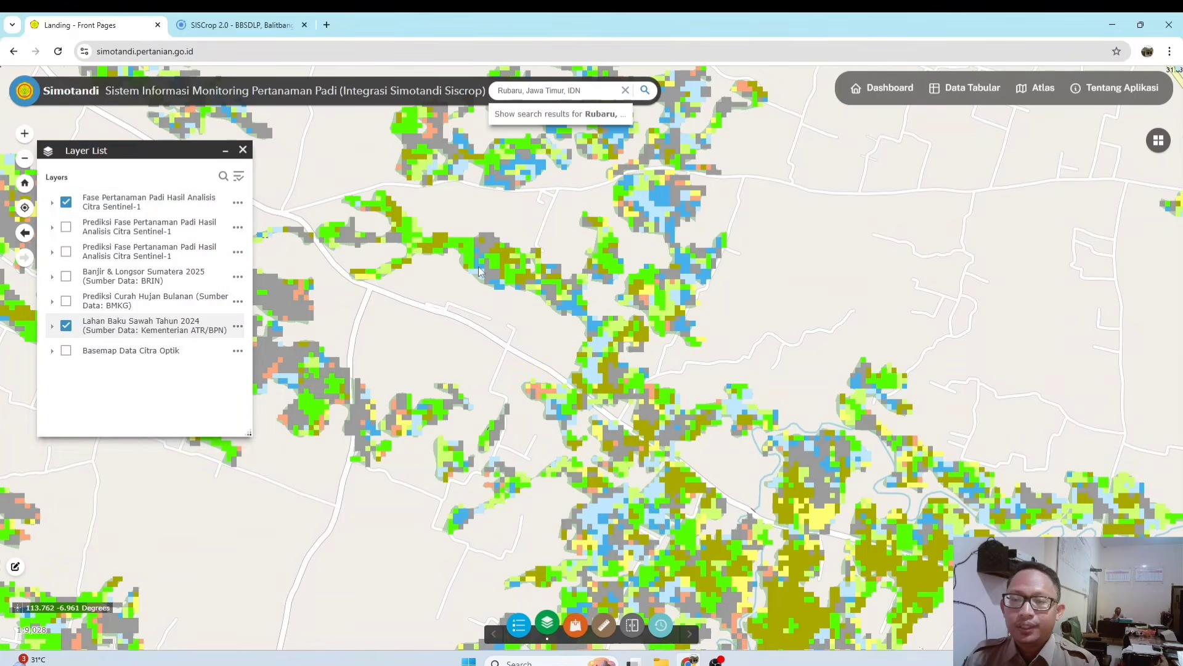
click(66, 203)
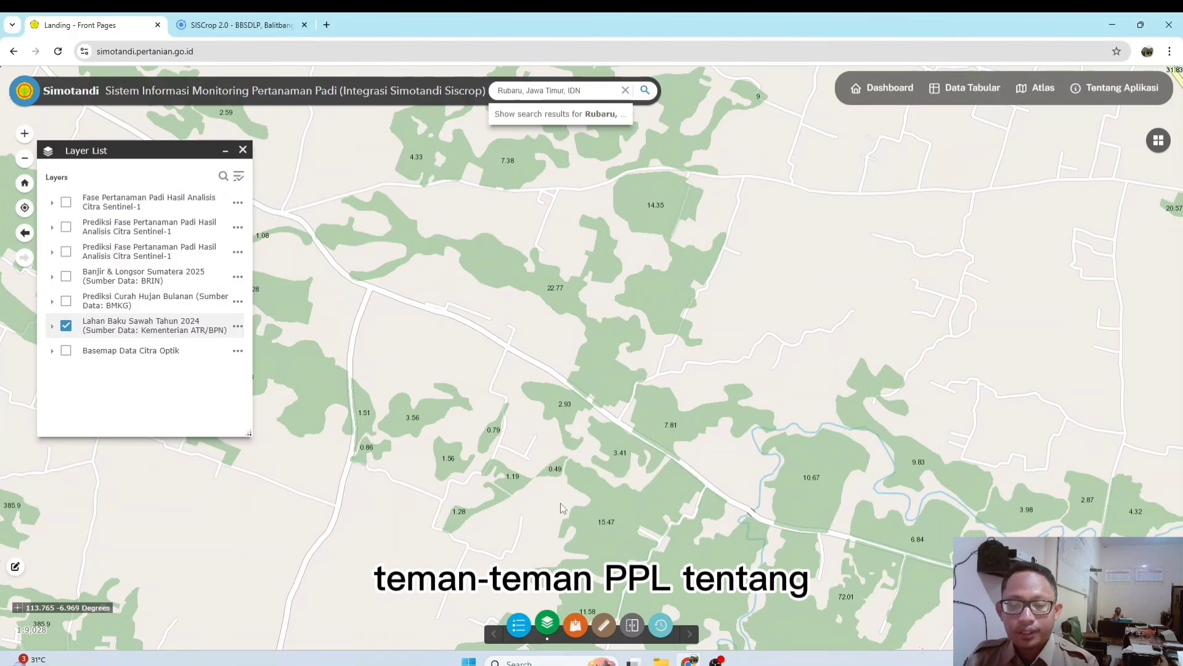
Step: Open the Add Data tool, review the supported URL service types, and choose to add data from a file
click(575, 626)
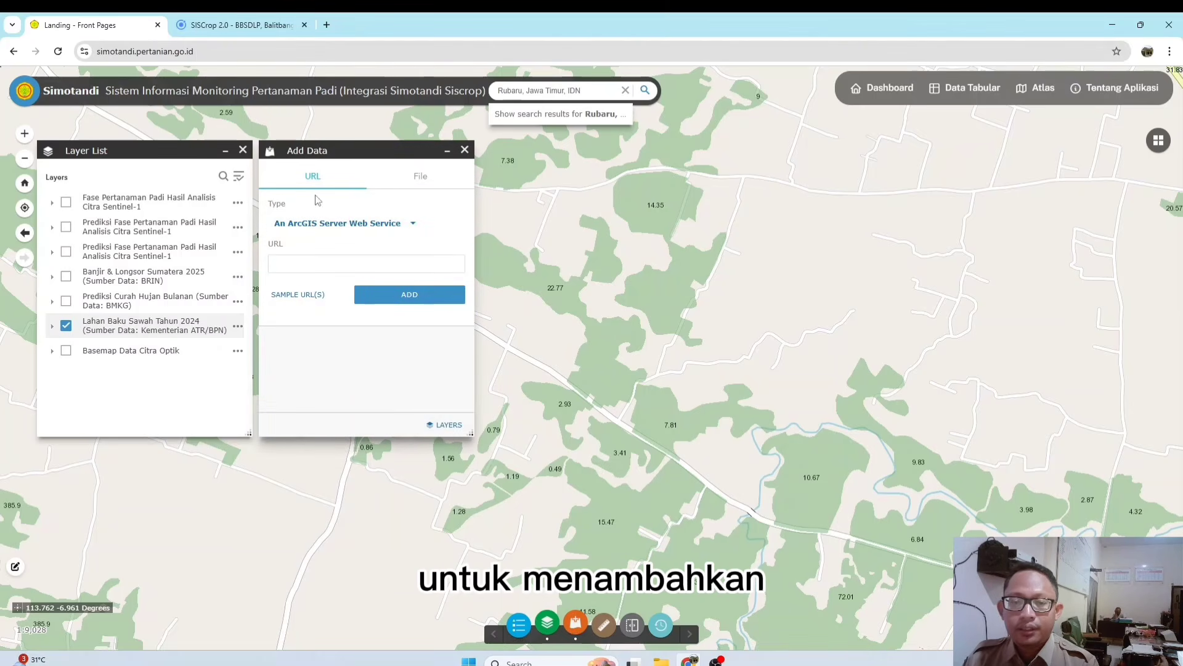
click(465, 150)
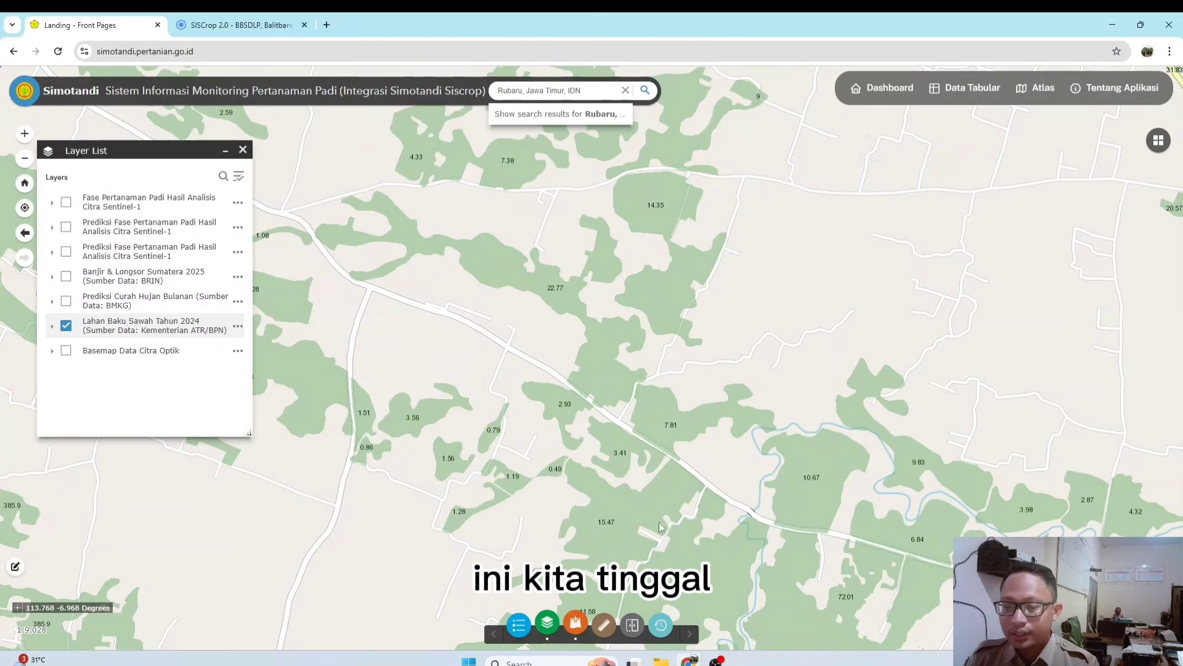
click(579, 629)
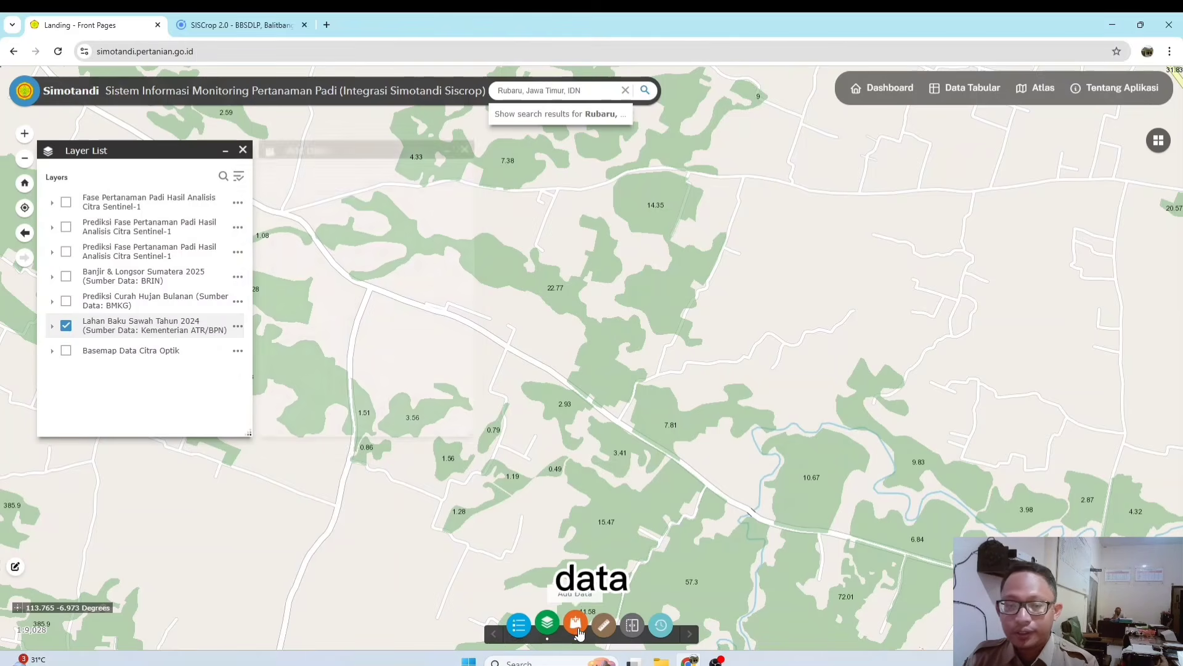
click(315, 226)
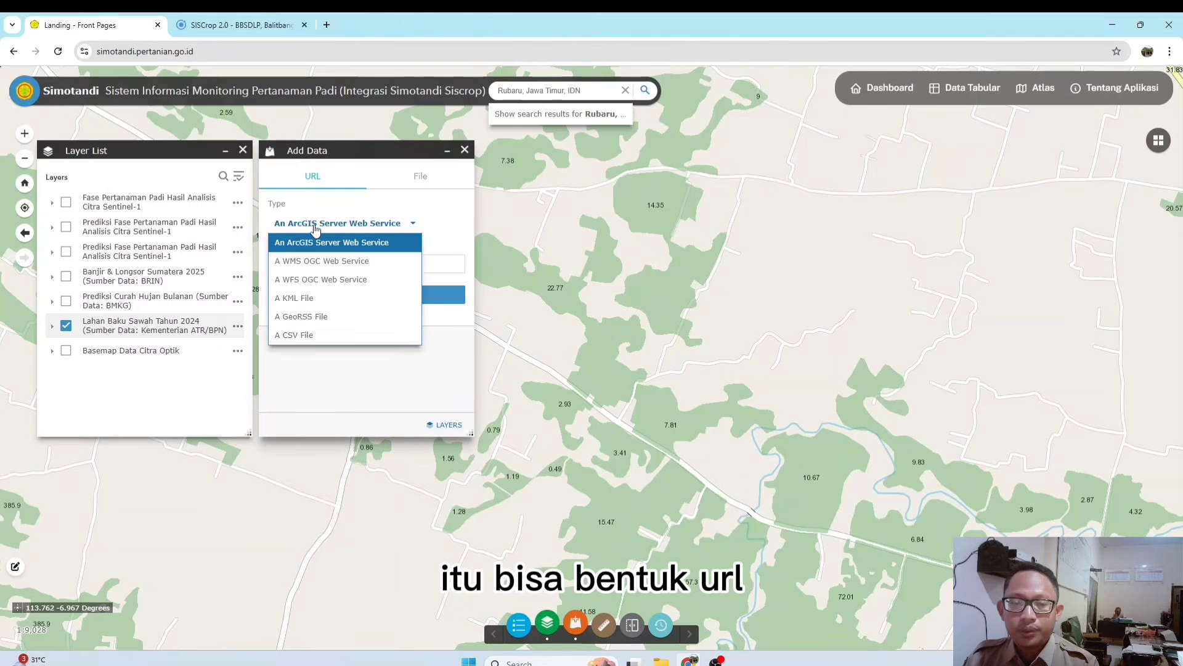
click(442, 223)
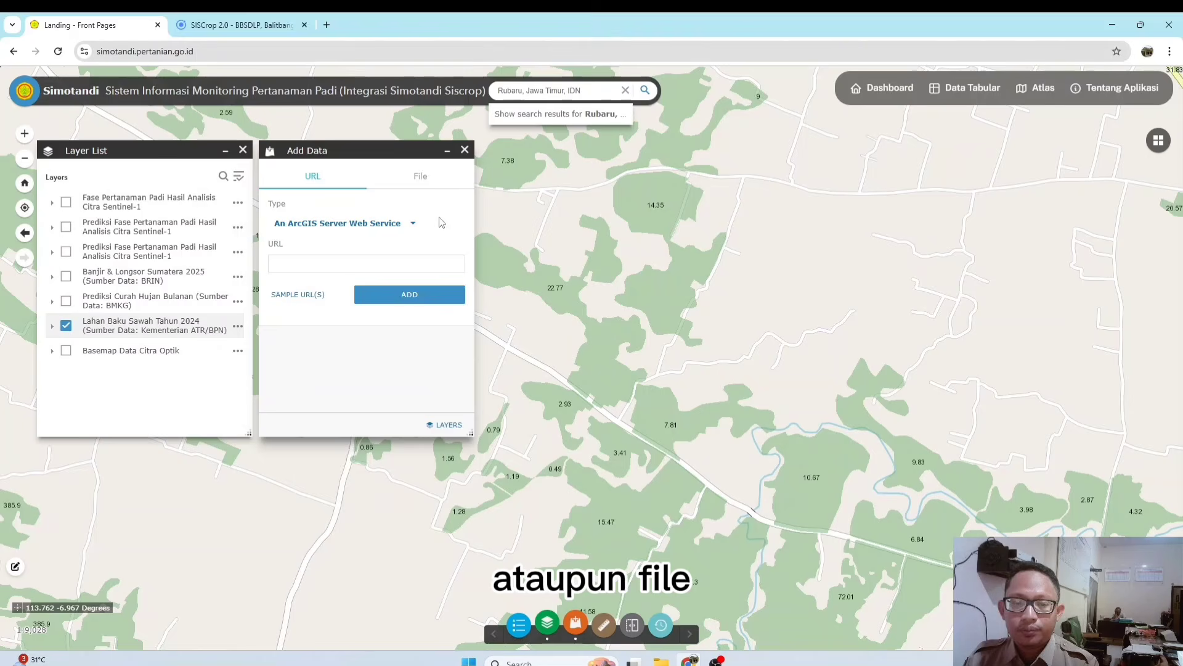
click(422, 184)
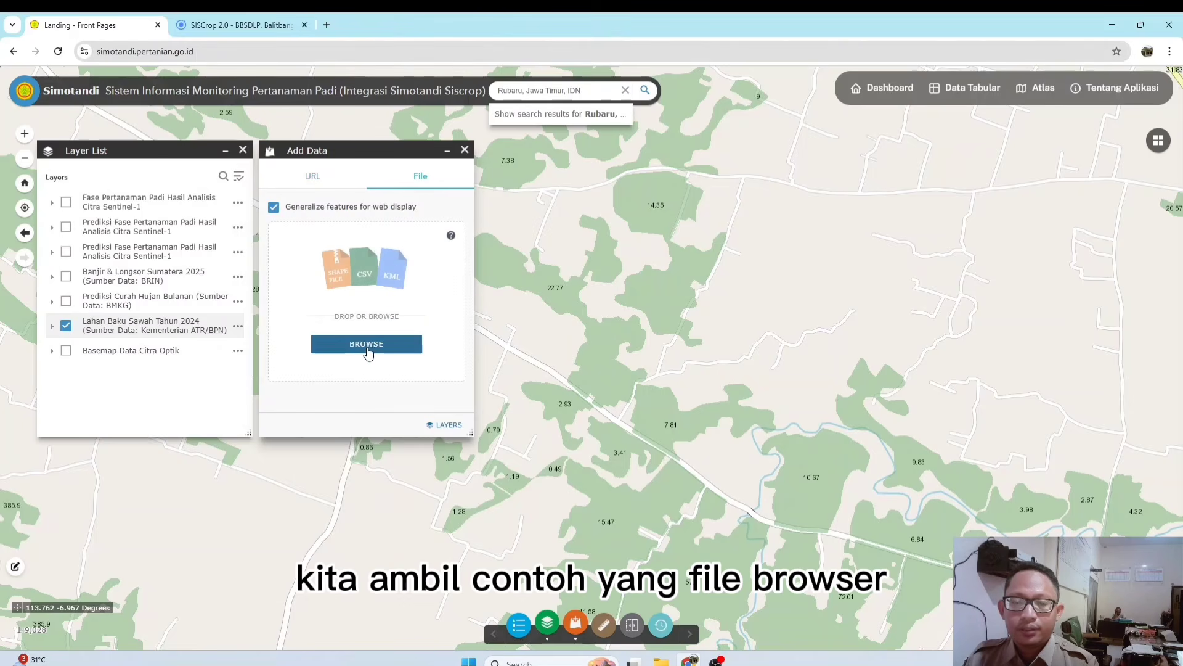
Step: Load the village boundary file batas_karangnangka.kml from the Downloads eps1 folder as a layer and close the Add Data tool
click(368, 345)
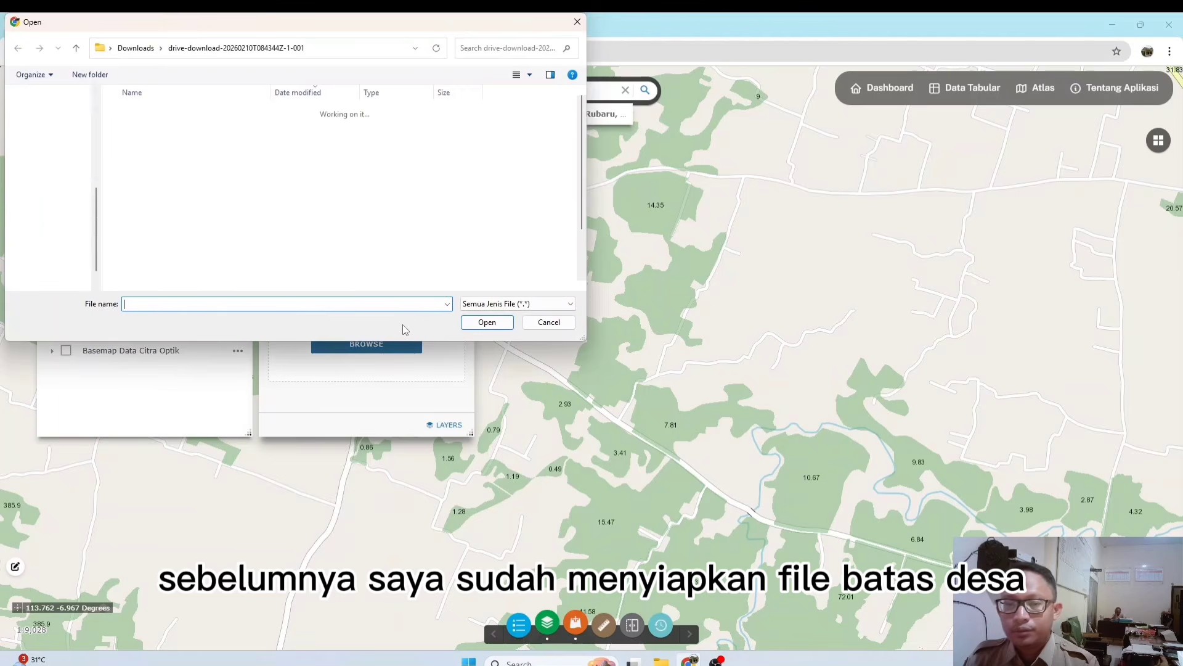
click(68, 156)
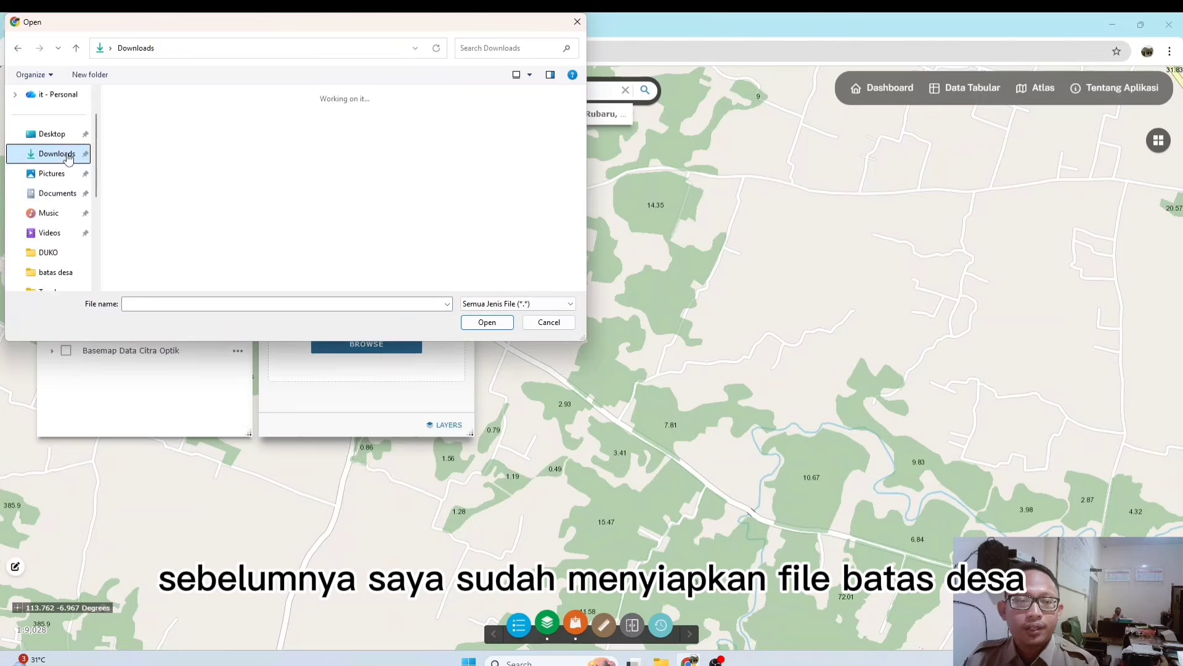
click(280, 164)
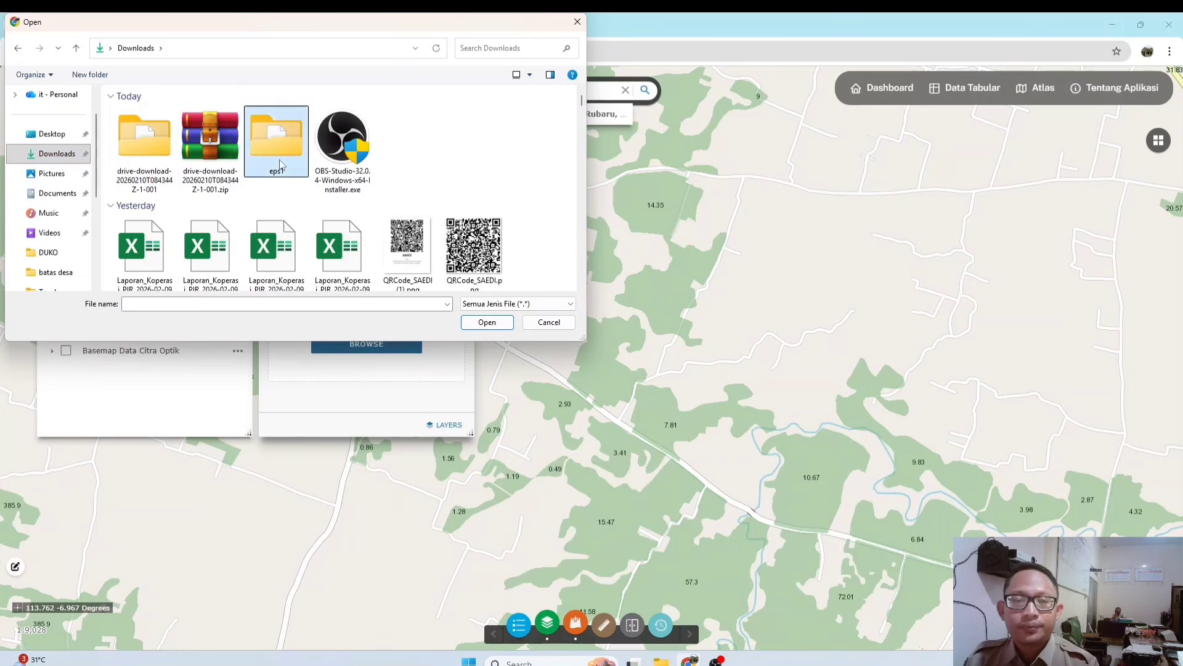
double_click(279, 164)
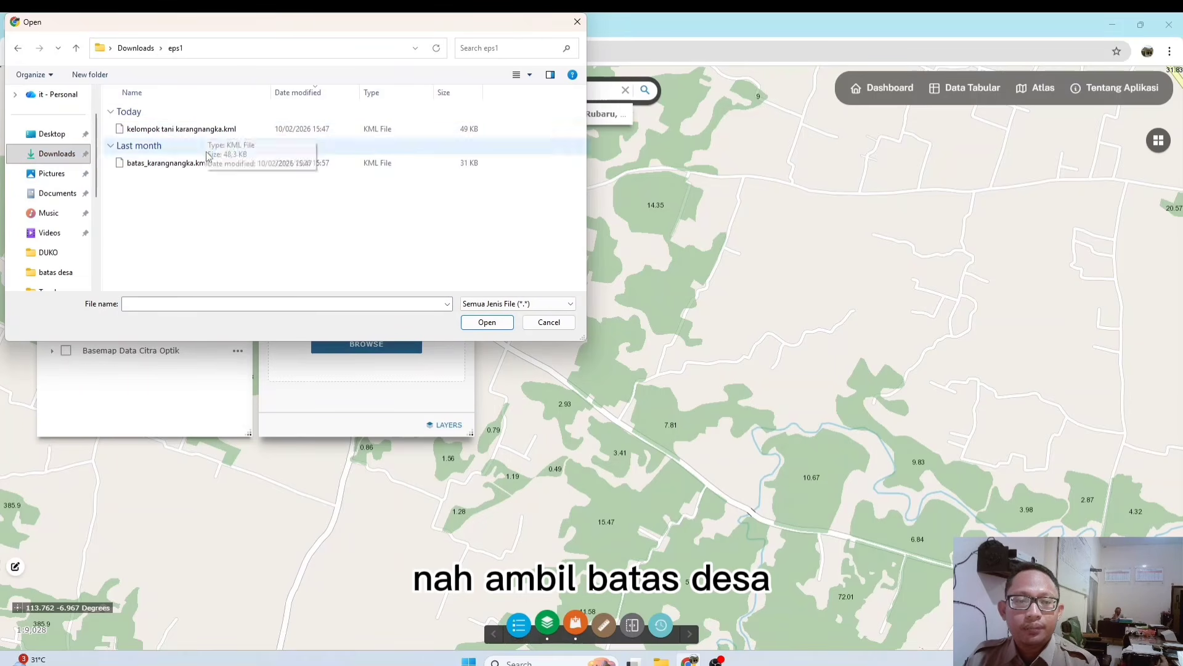
double_click(185, 163)
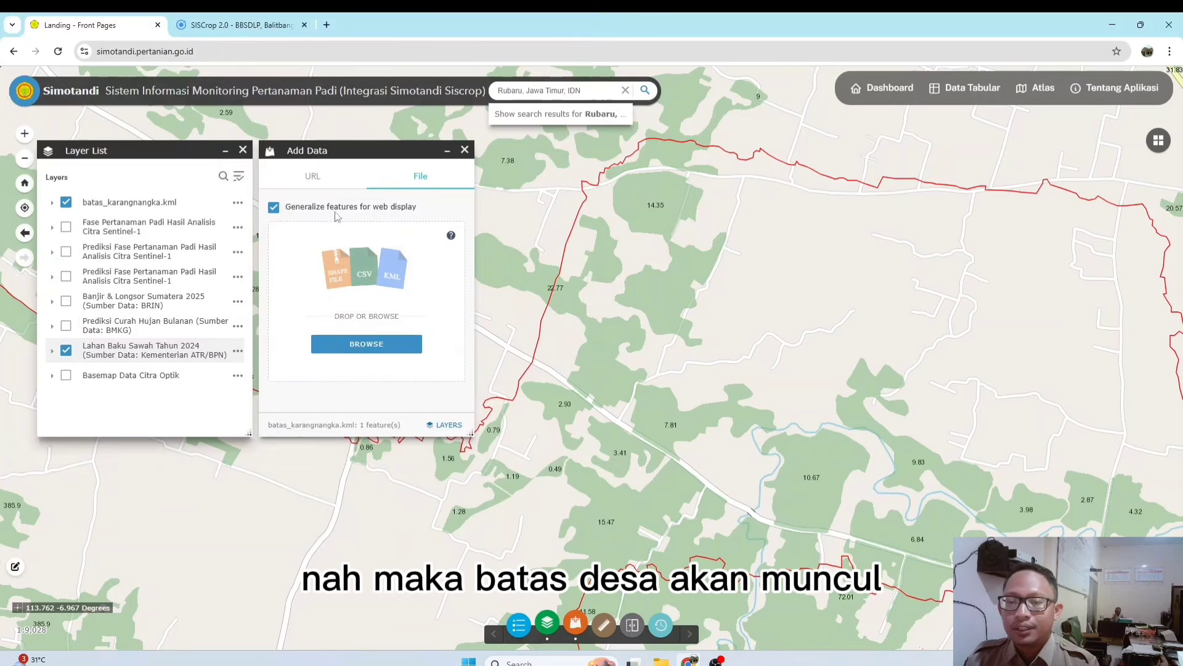
click(465, 150)
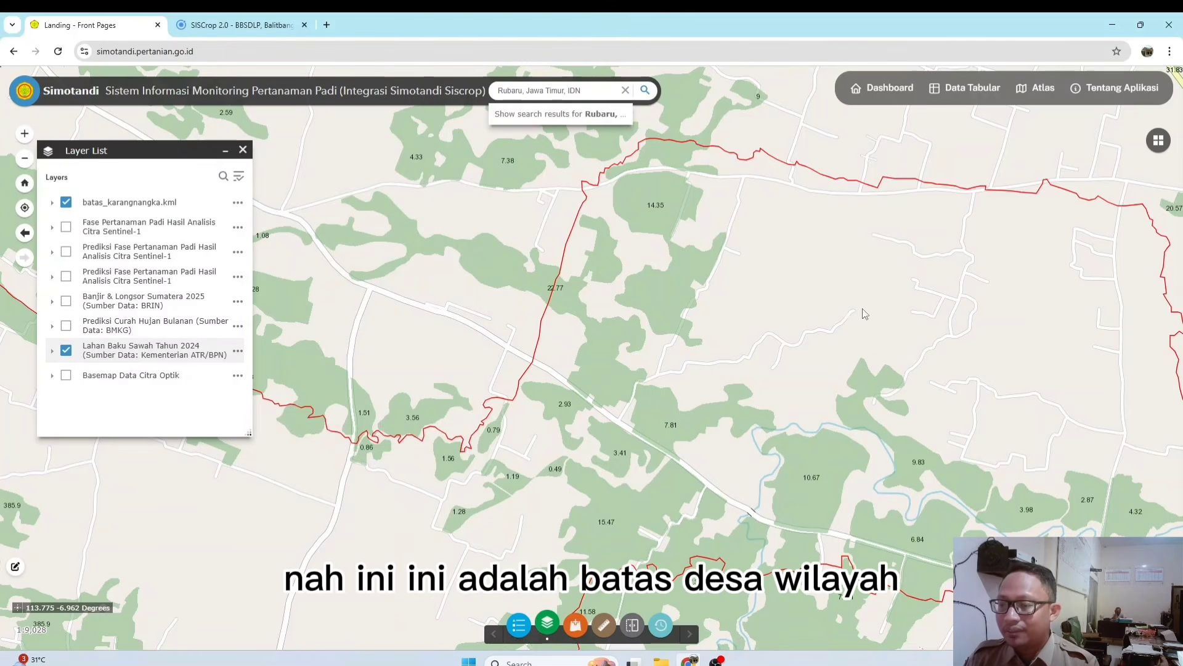
Step: Examine the Karangnangka village boundary against the standard rice-field areas at wide and close zoom levels
drag(866, 314, 679, 238)
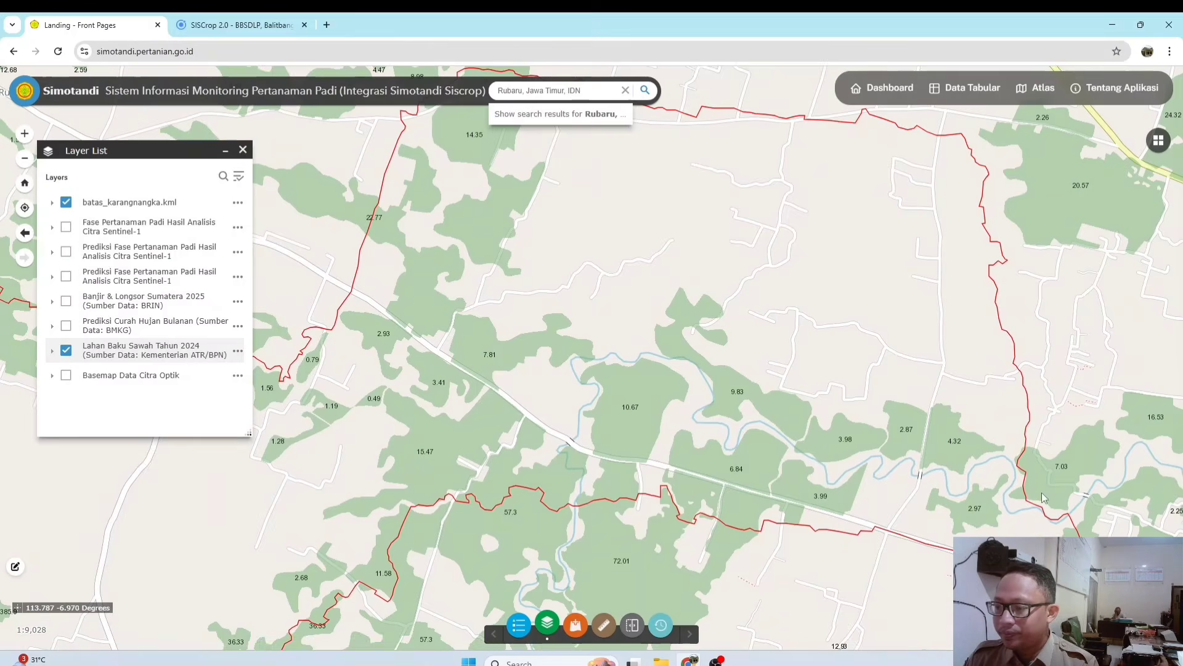
drag(1041, 528, 982, 511)
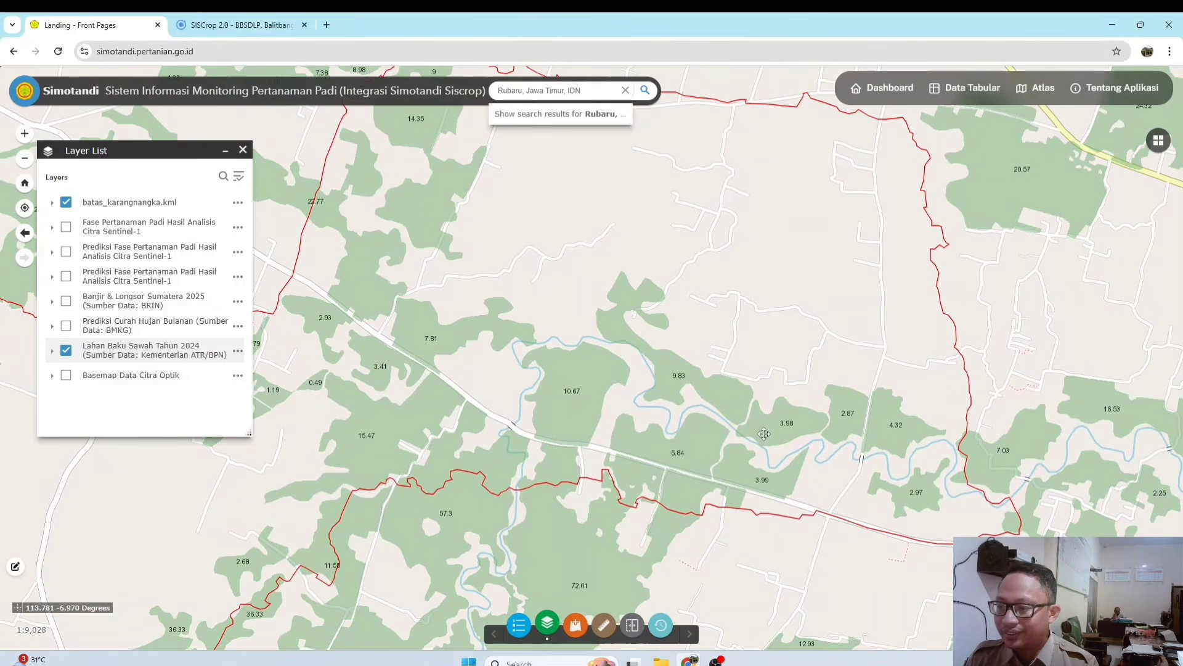
drag(764, 434, 716, 413)
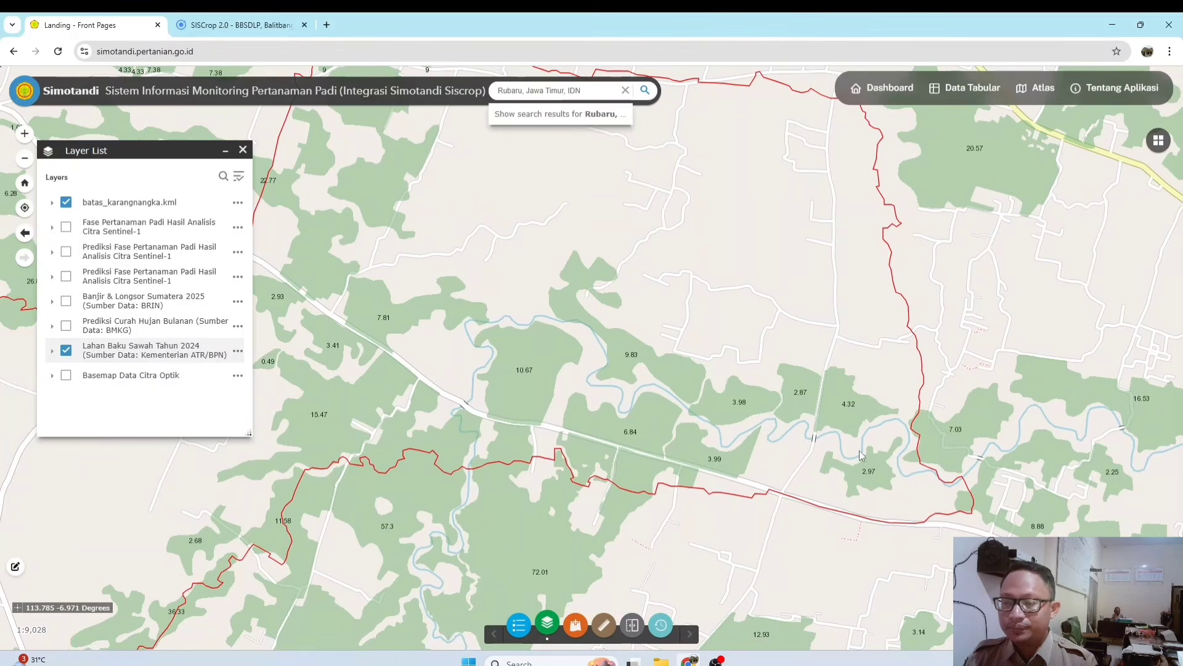
scroll(759, 452, down, 1)
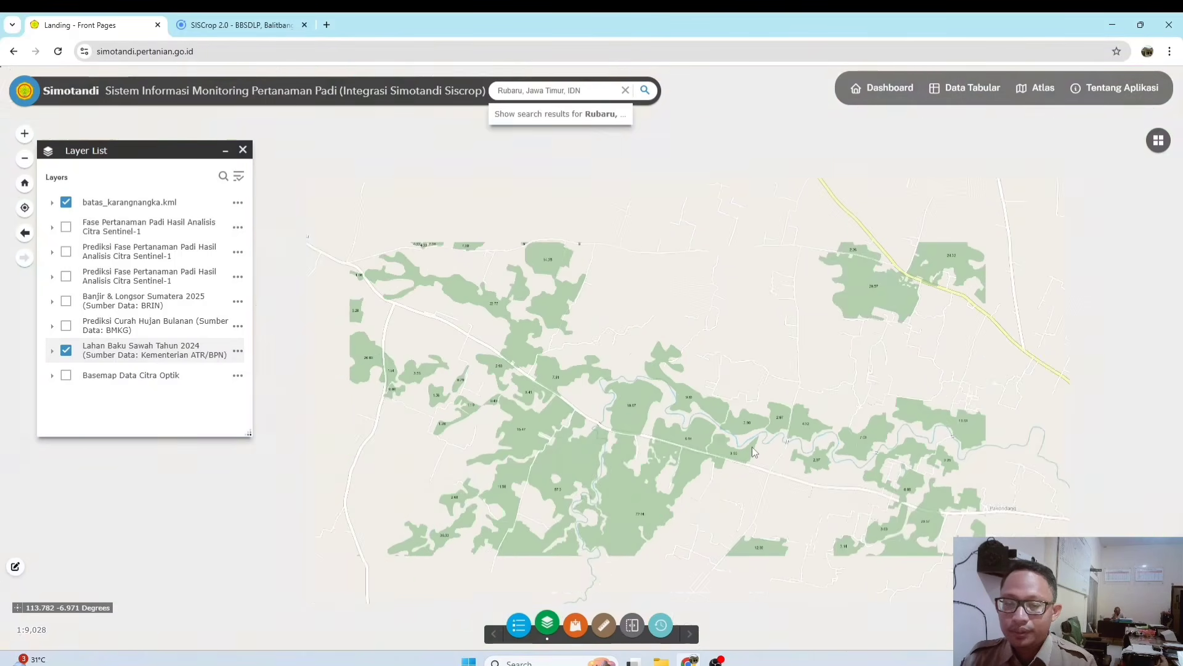
drag(655, 403, 741, 381)
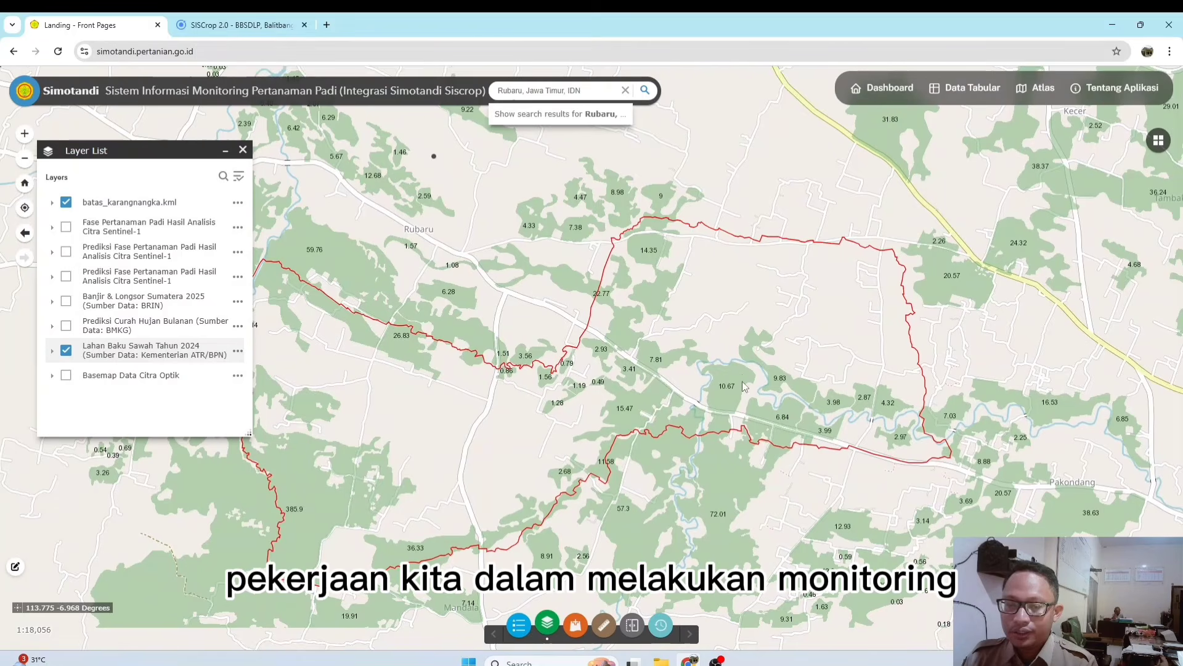
drag(613, 406, 525, 419)
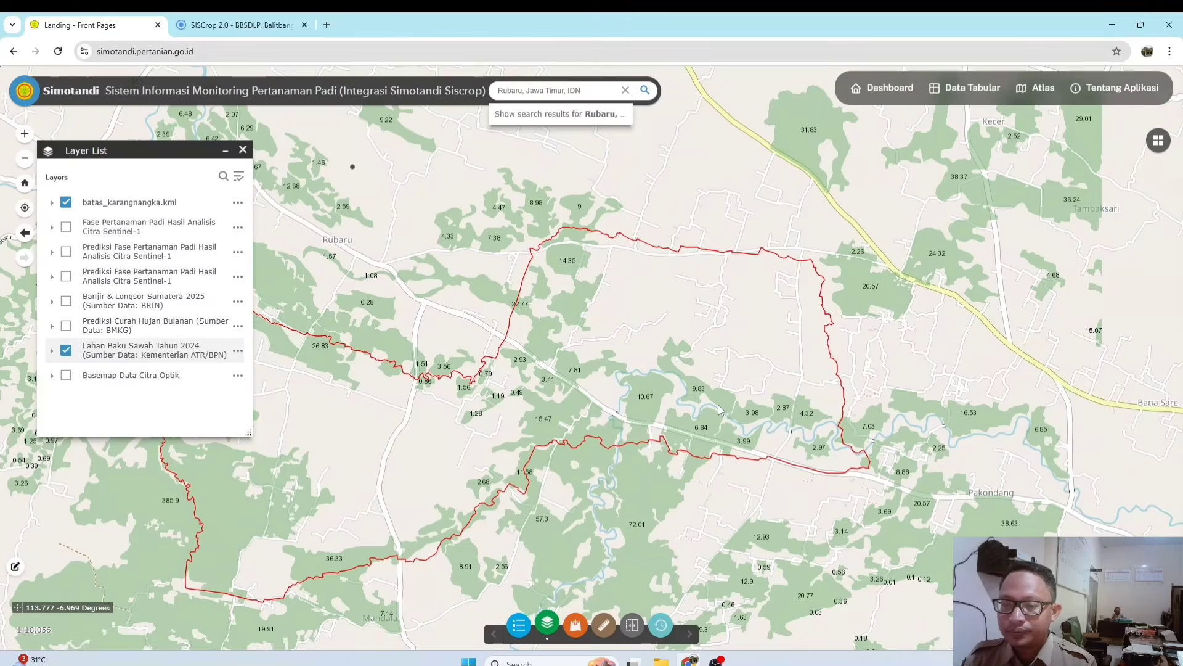
scroll(833, 422, up, 3)
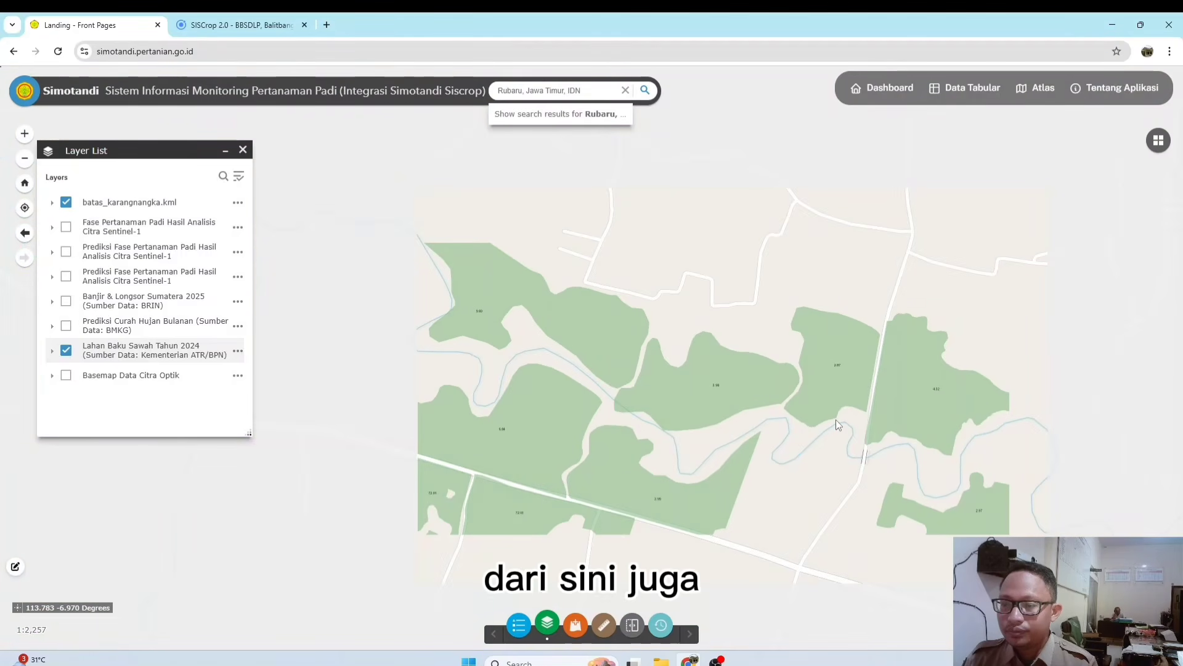
scroll(836, 419, down, 2)
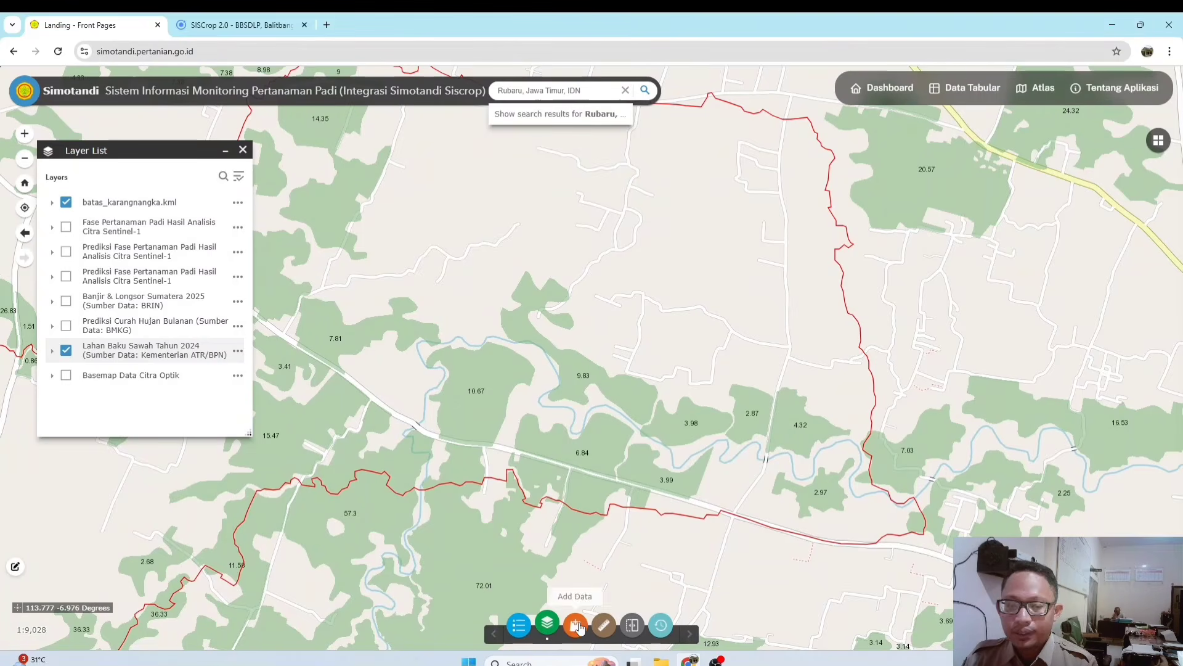
Step: Load the farmer group file kelompok tani karangnangka.kml as a layer and close the Add Data tool
click(575, 625)
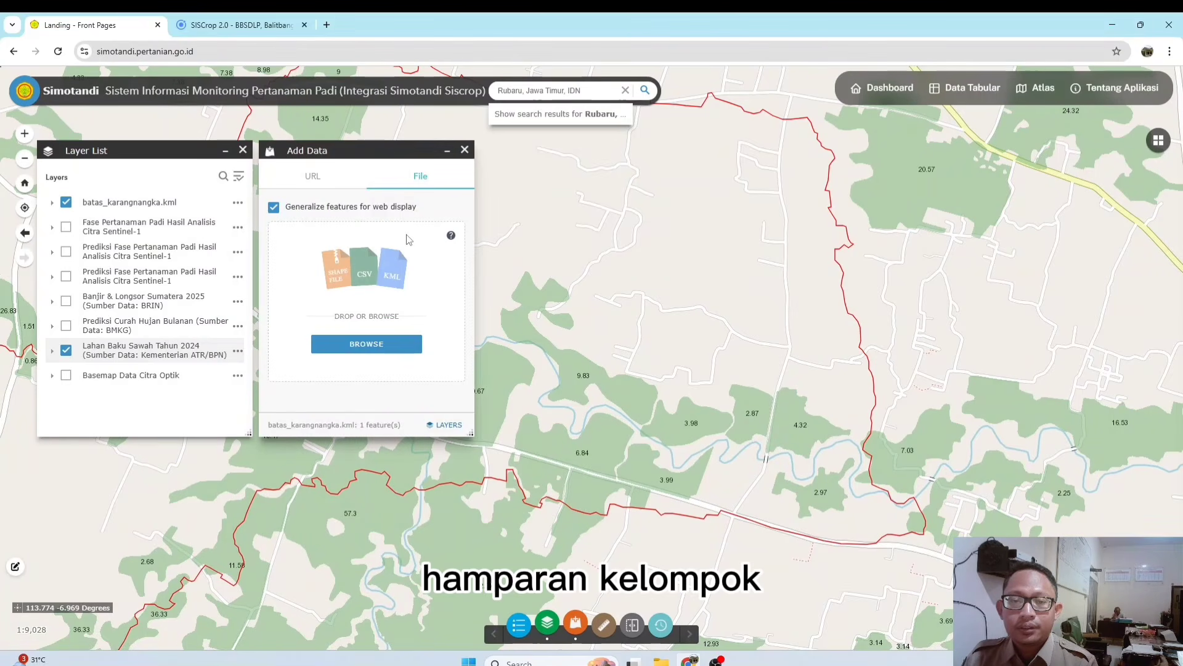
click(379, 344)
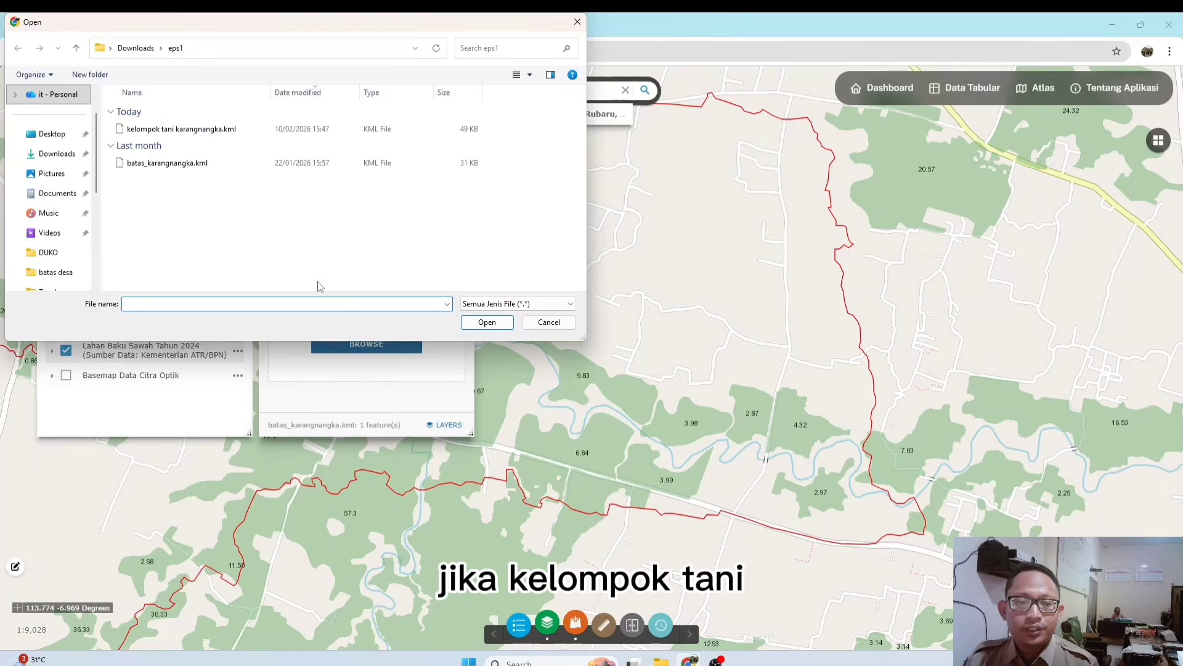
double_click(192, 131)
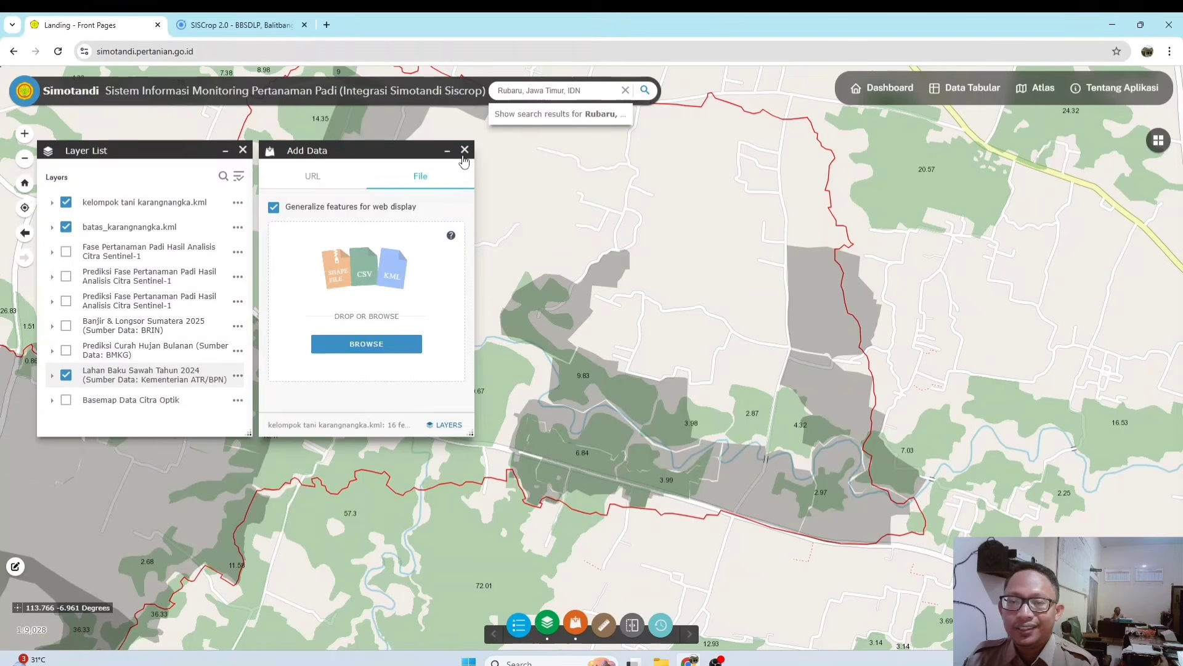
click(464, 149)
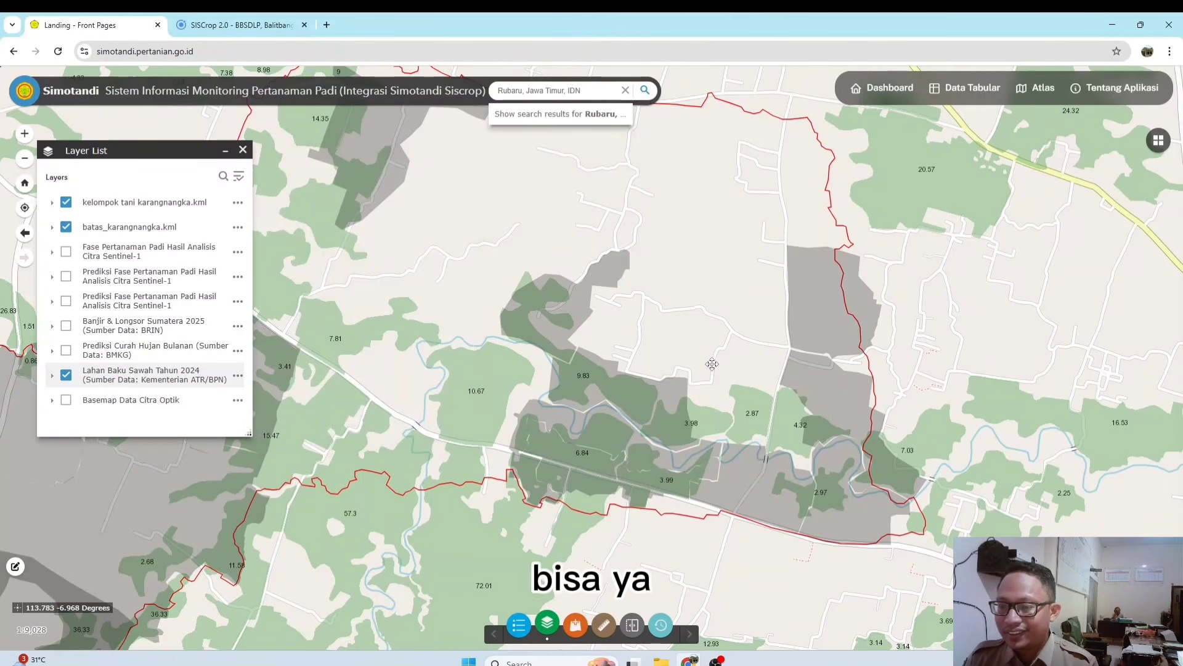
Step: Inspect the farmer group details of several gray plots along the river inside the Karangnangka boundary
drag(671, 344, 637, 335)
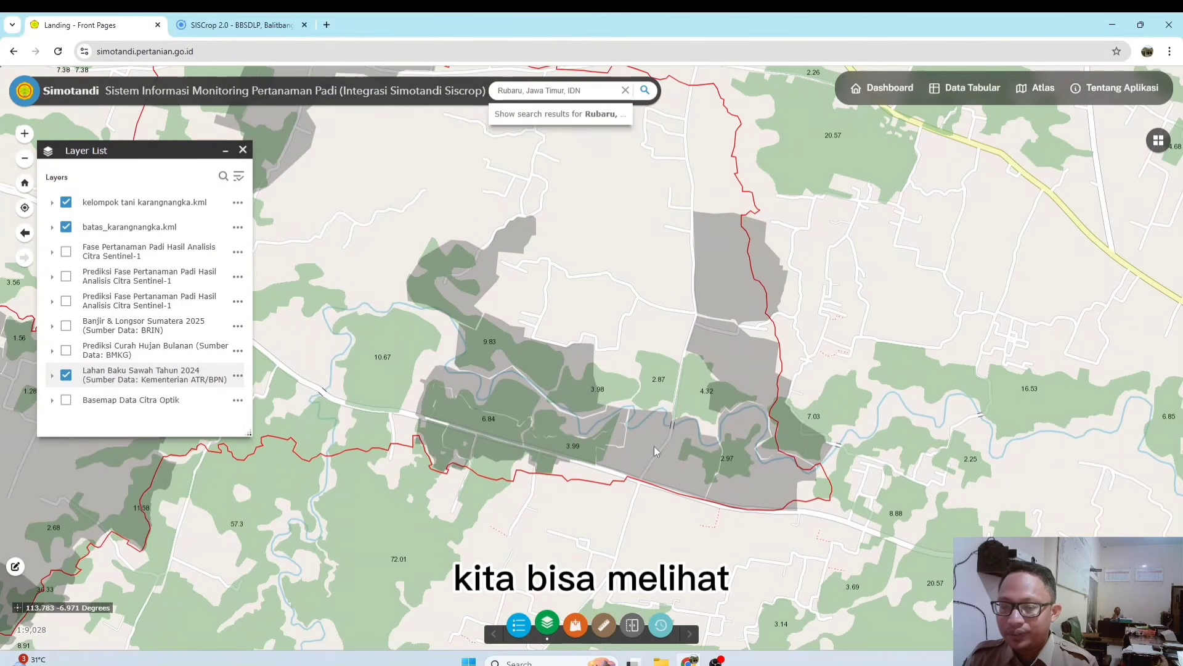
scroll(654, 447, up, 1)
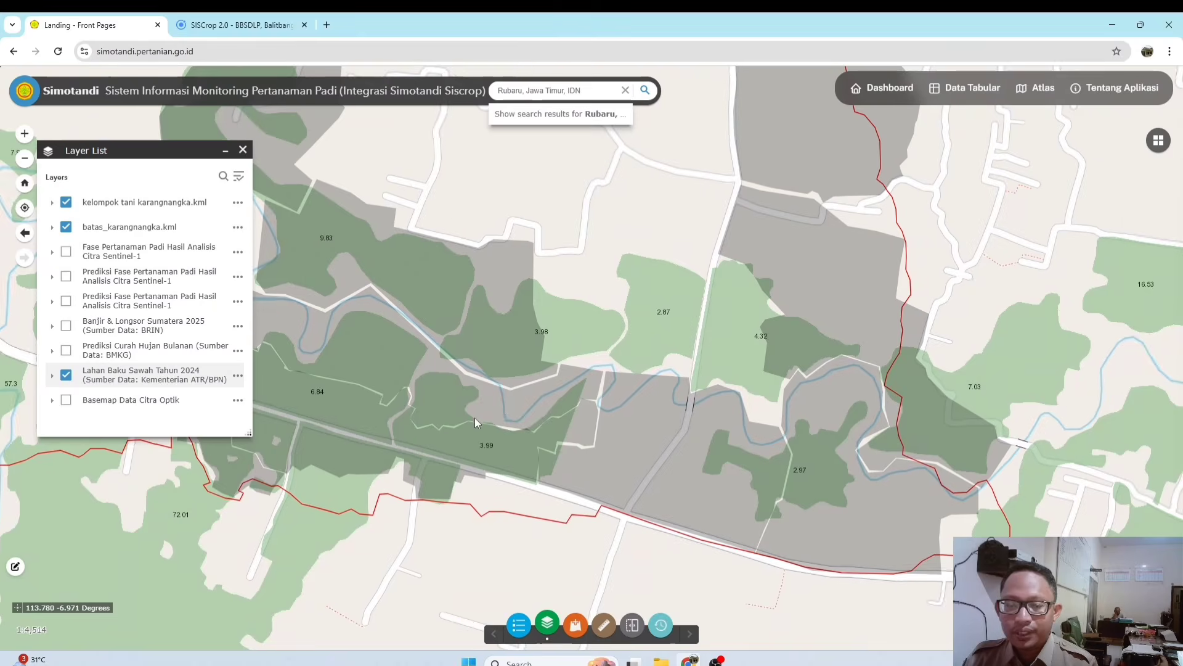
drag(504, 419, 562, 418)
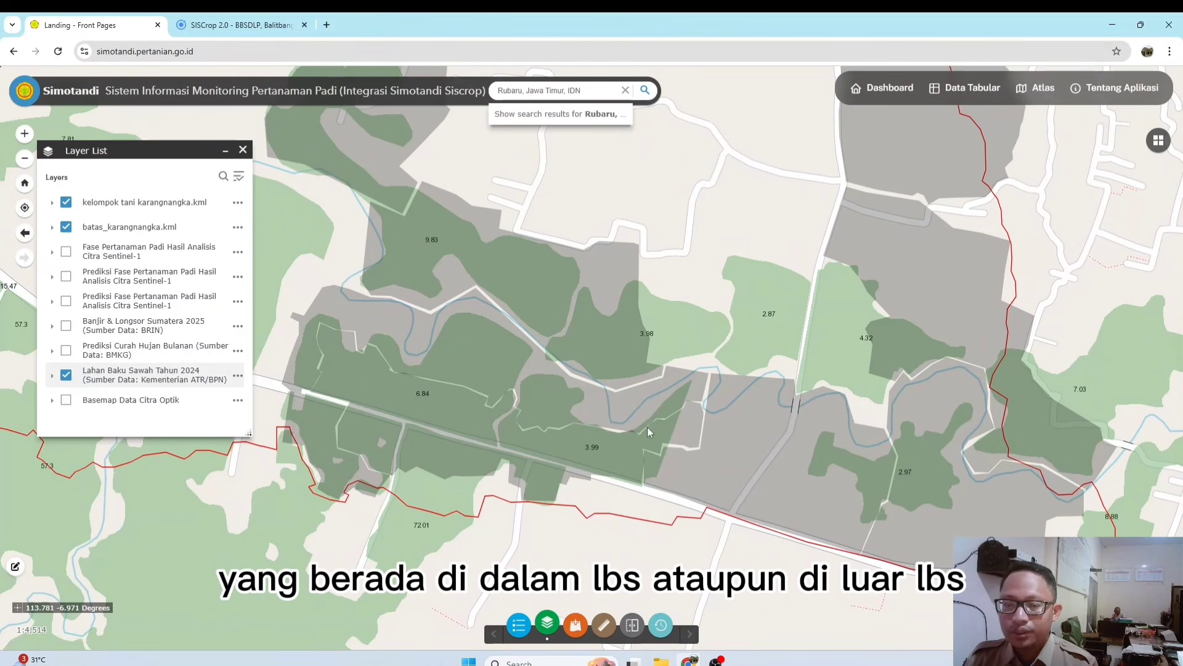
click(530, 420)
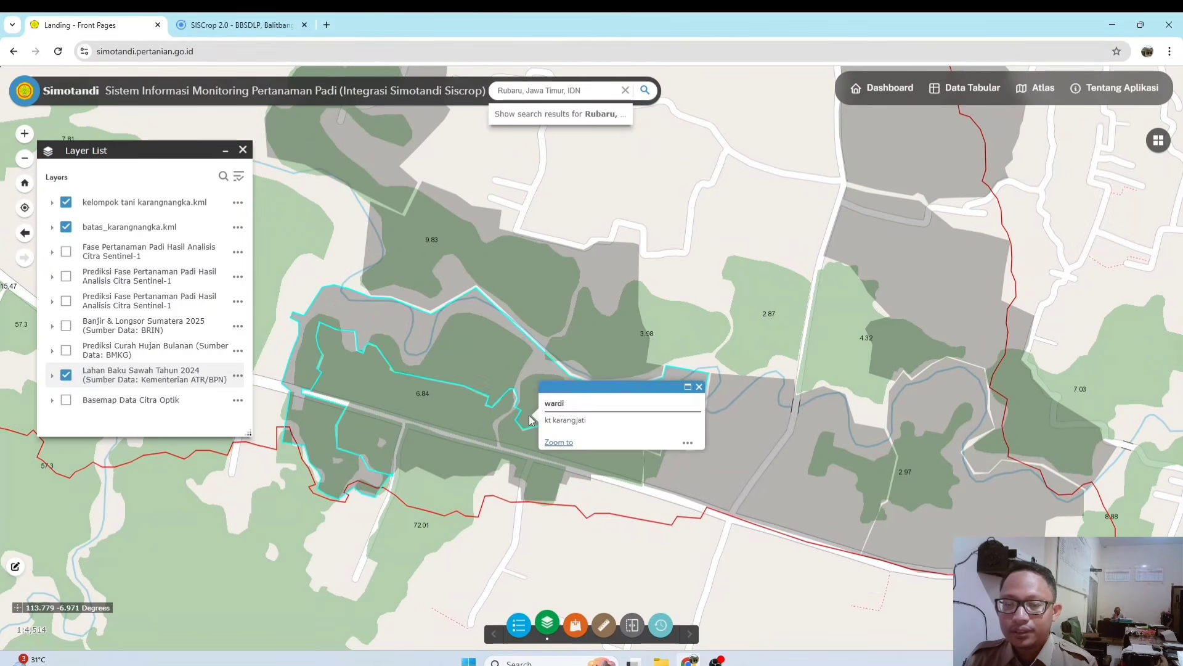
click(439, 436)
click(538, 299)
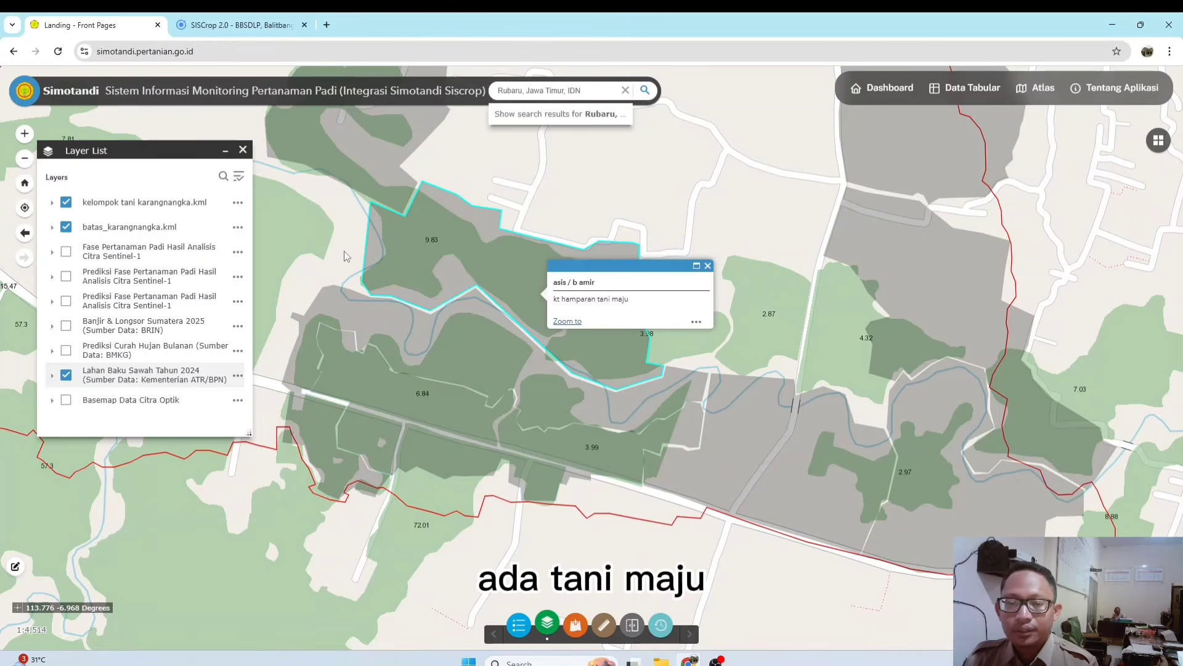
Step: Check the farmer group details of the gray plot northwest of the 9.83 field and close its information popup
click(376, 188)
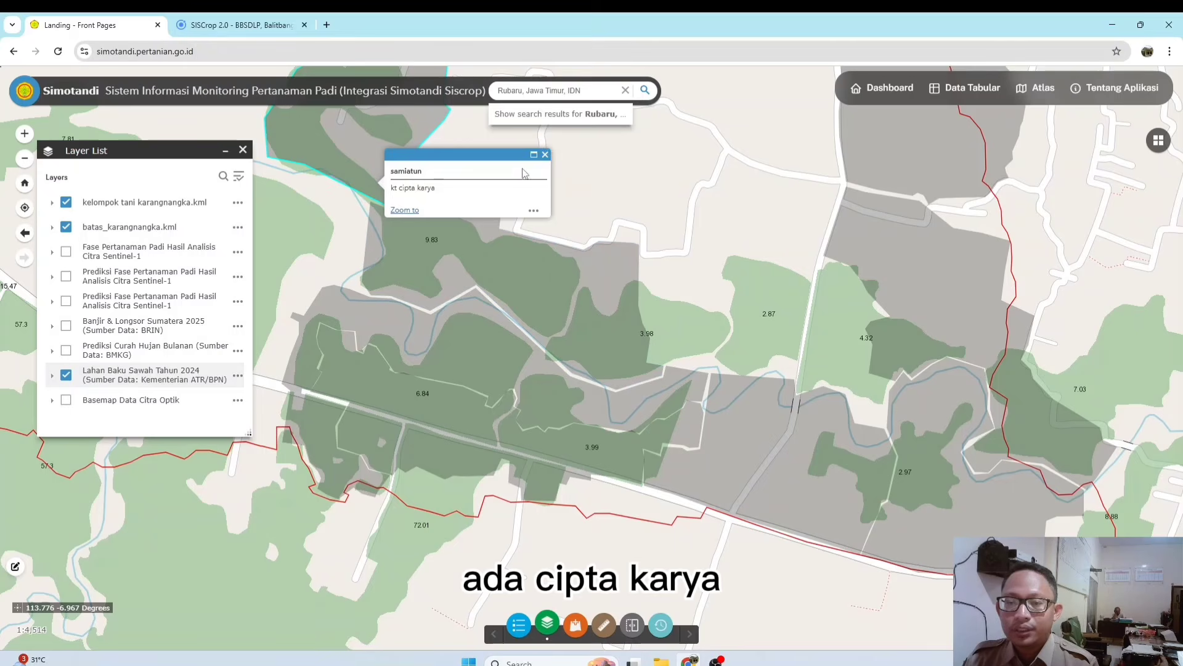
click(545, 158)
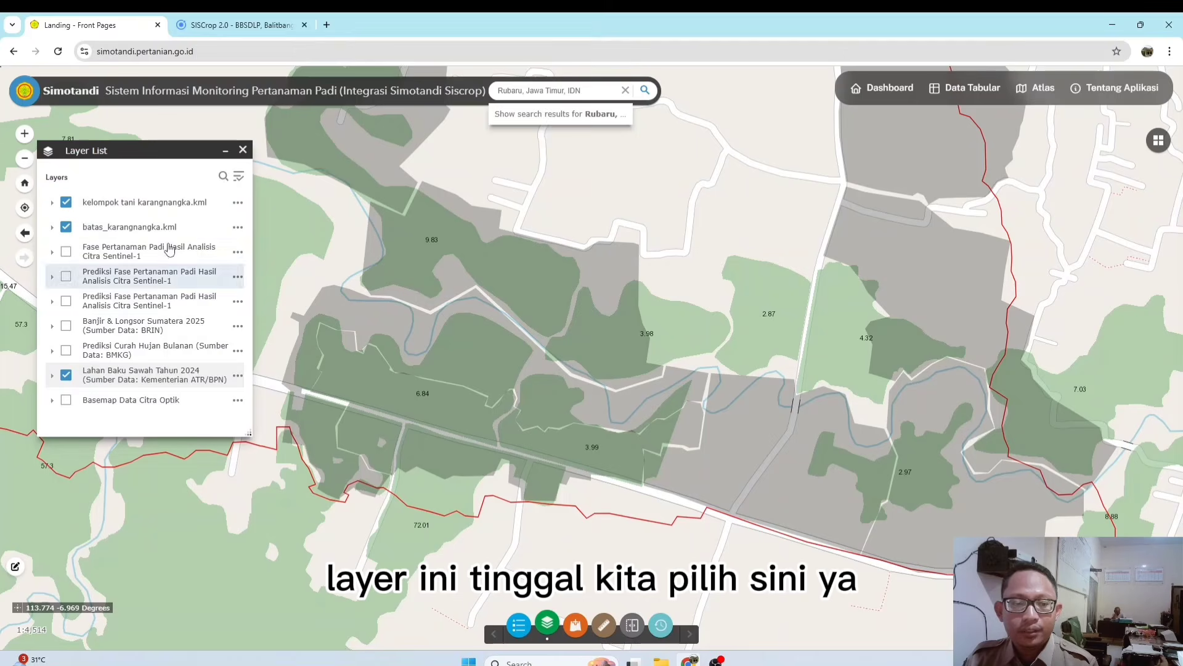
Step: Hide and show again the kelompok tani karangnangka.kml and batas_karangnangka.kml layers one at a time to see what each displays
click(66, 204)
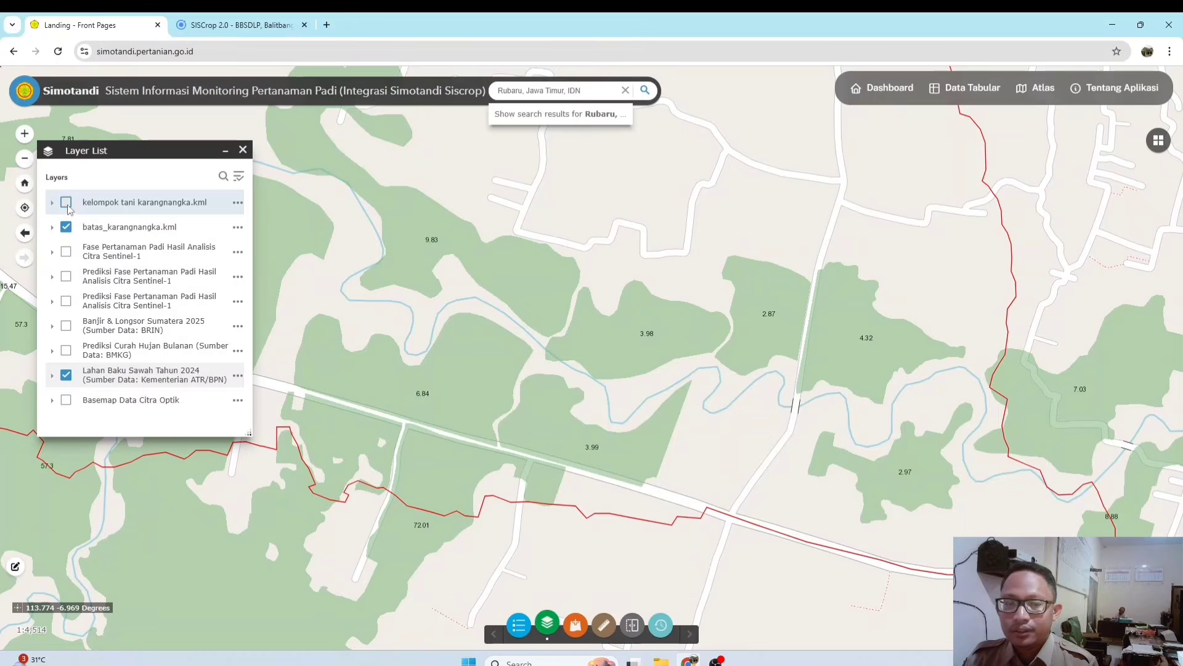
click(66, 203)
click(61, 231)
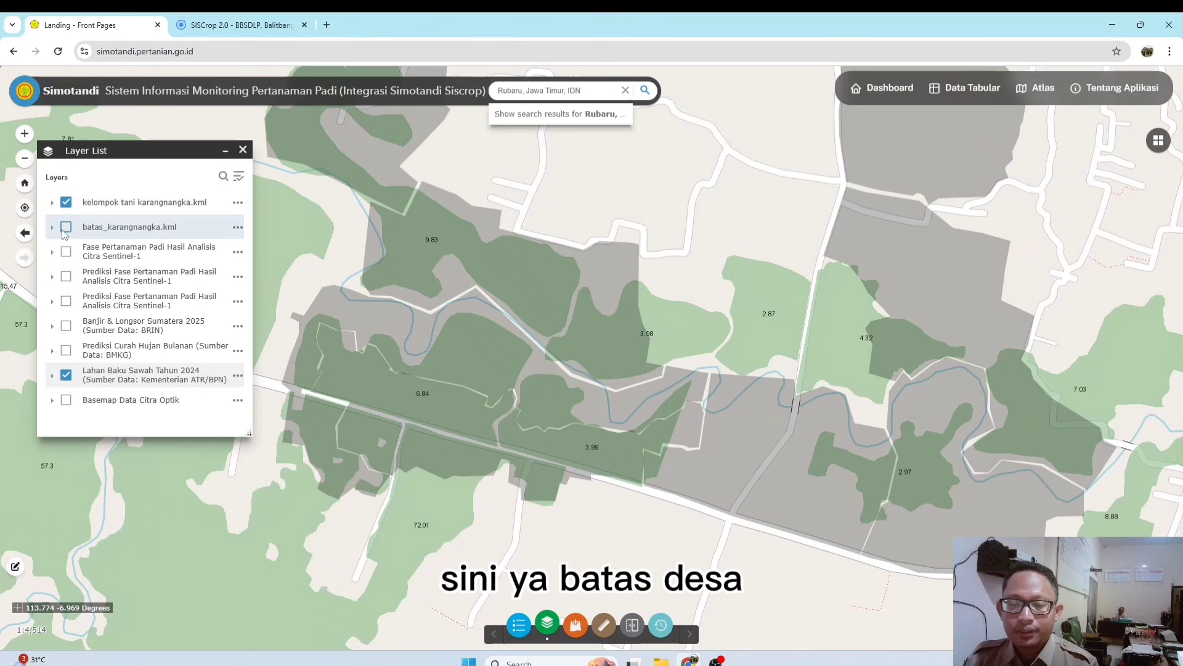
click(65, 229)
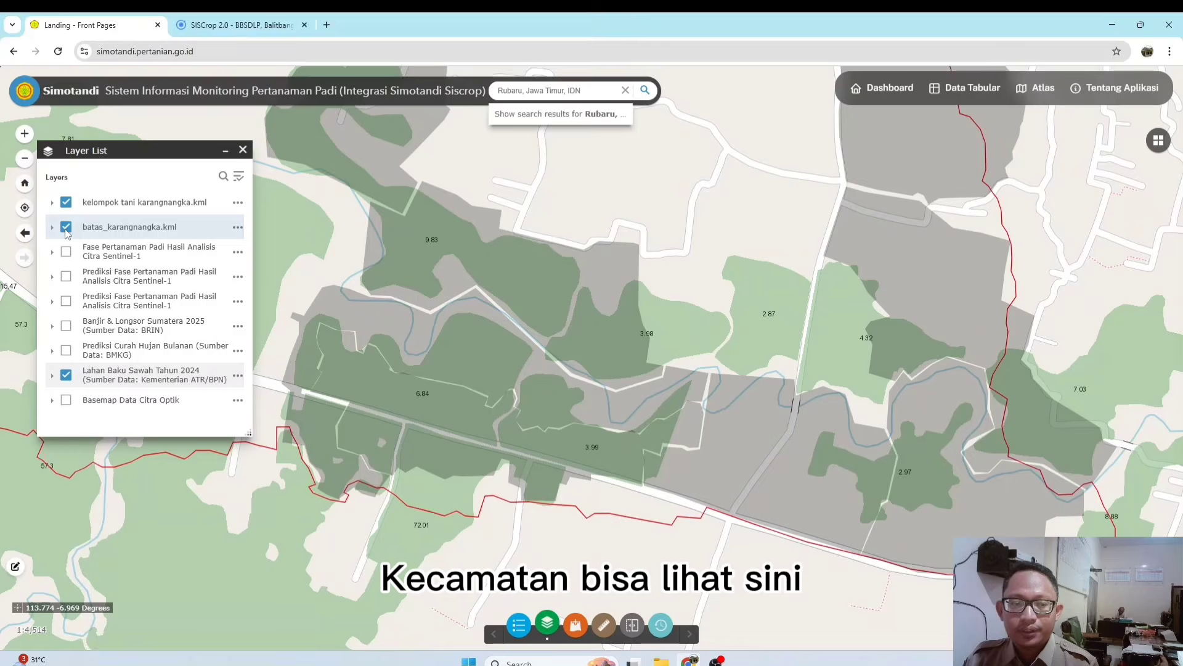
click(66, 205)
click(67, 205)
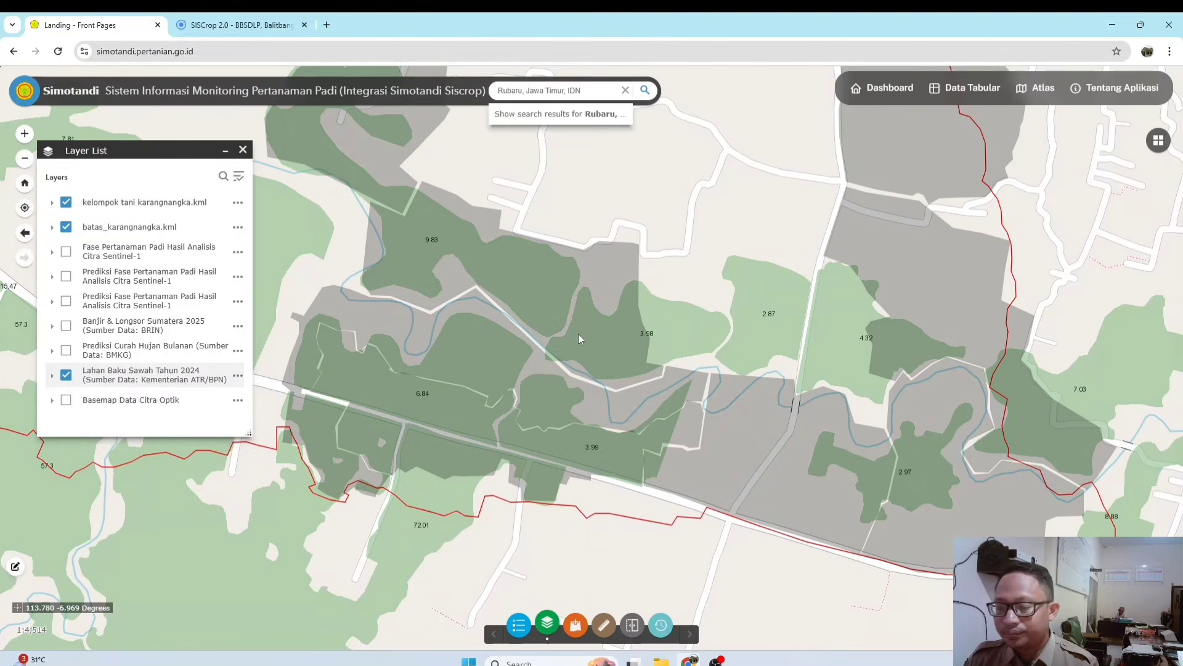
Step: Look through the area, distance and location modes of the Measurement tool and close it
click(604, 626)
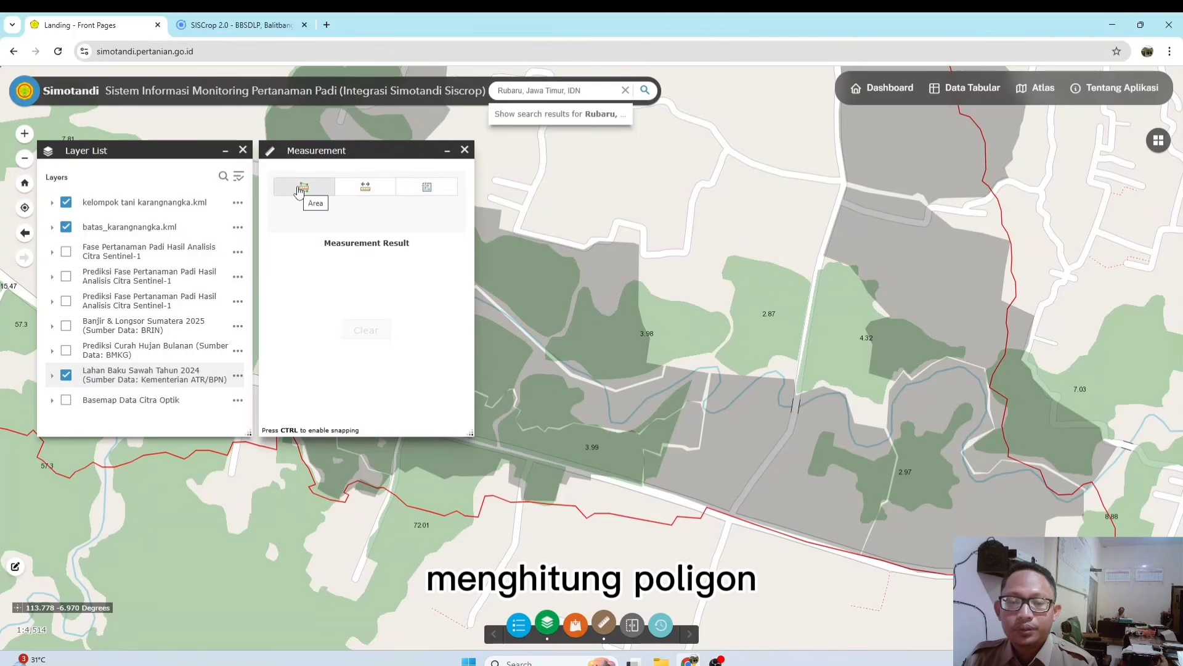
click(300, 192)
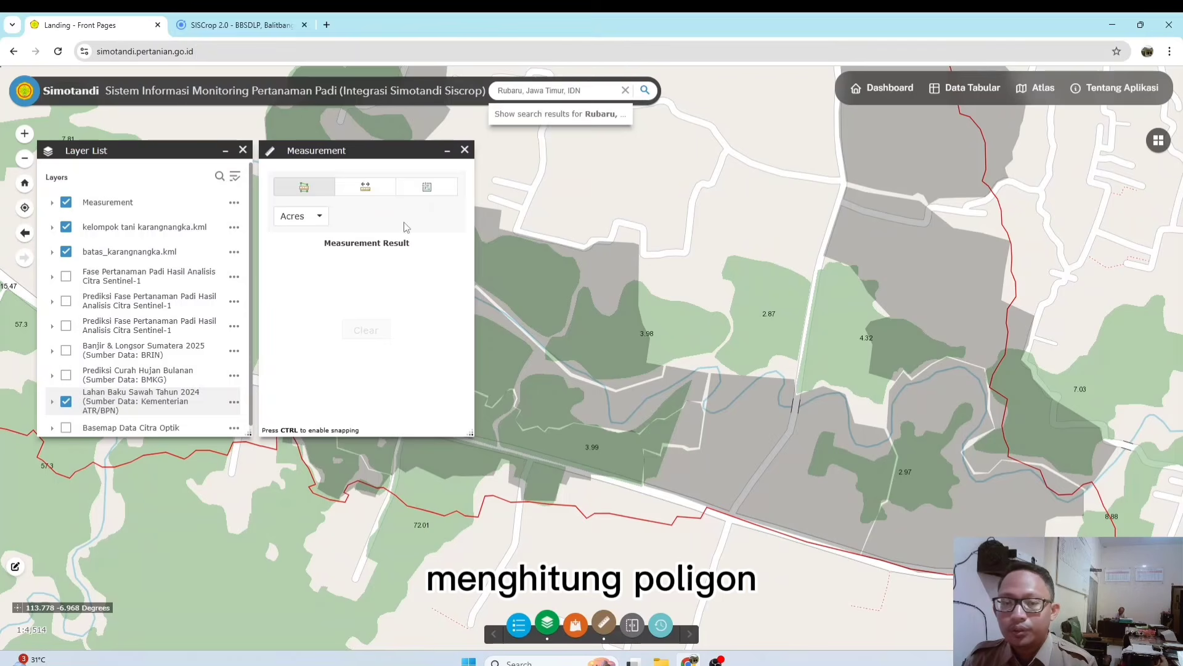
click(366, 187)
click(437, 197)
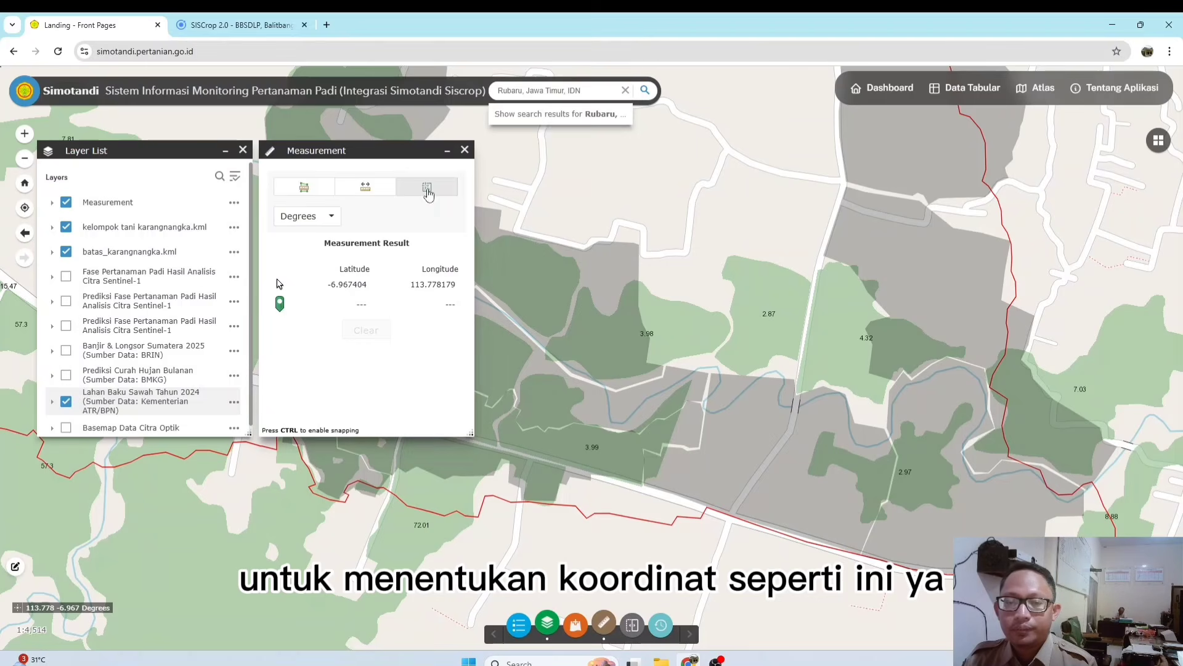
click(464, 152)
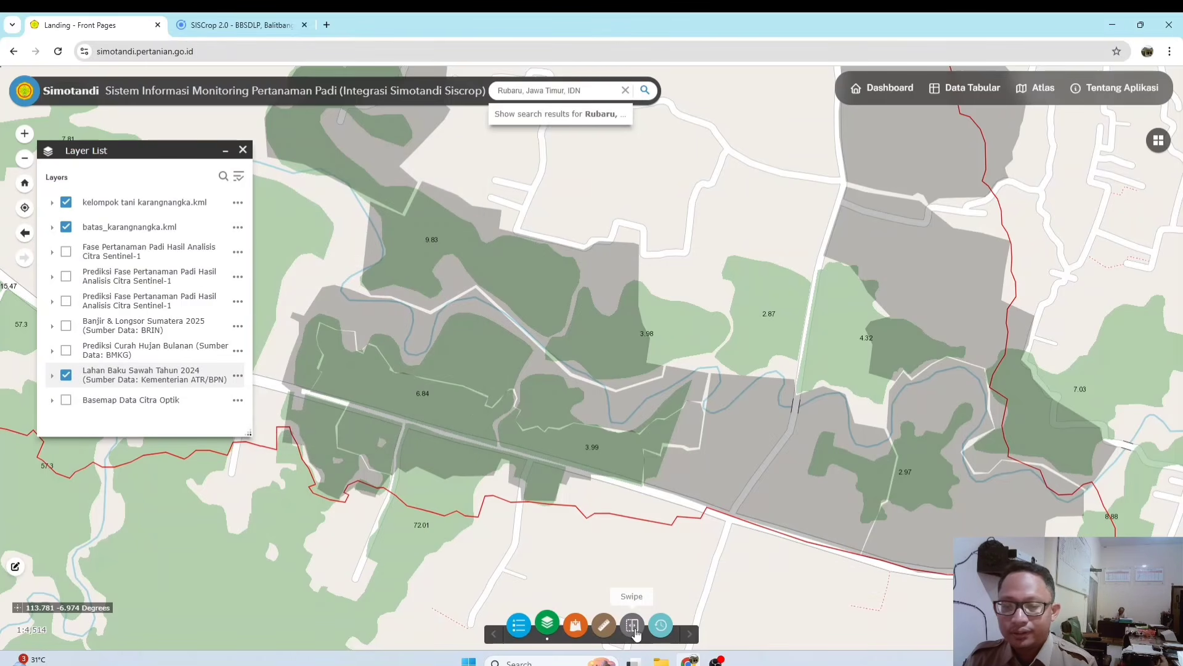
Step: Start the Swipe tool around the 2.87 and 4.32 rice fields and check which layers it offers for swiping
click(633, 626)
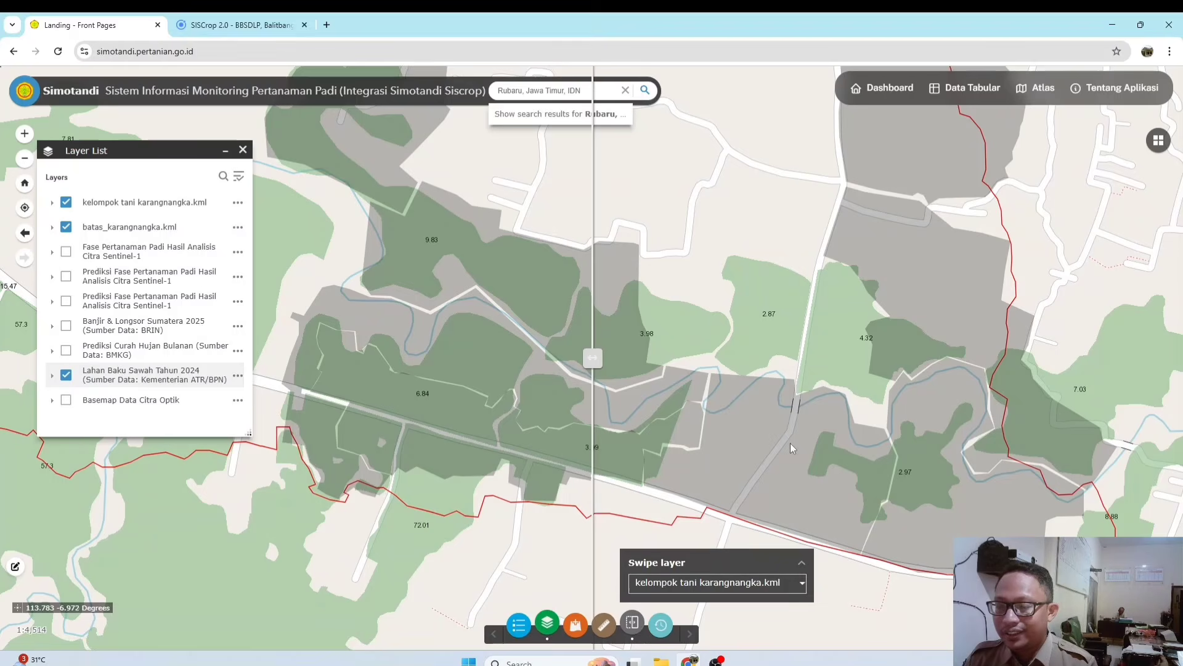
drag(711, 363, 567, 411)
scroll(527, 422, up, 1)
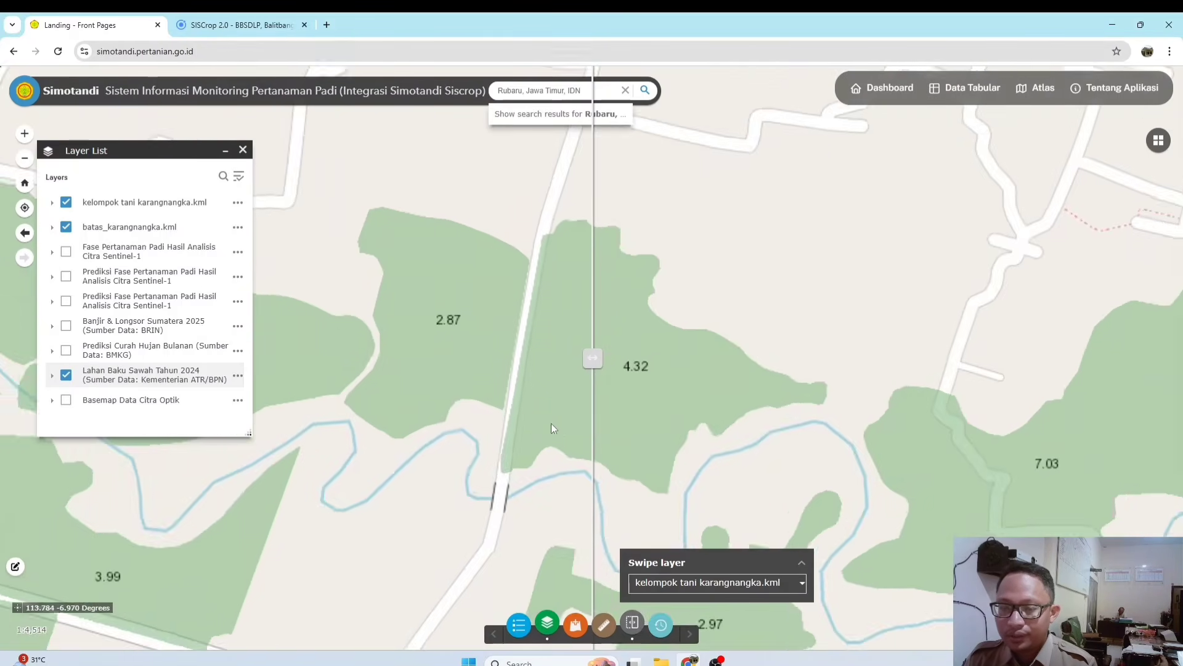
click(746, 589)
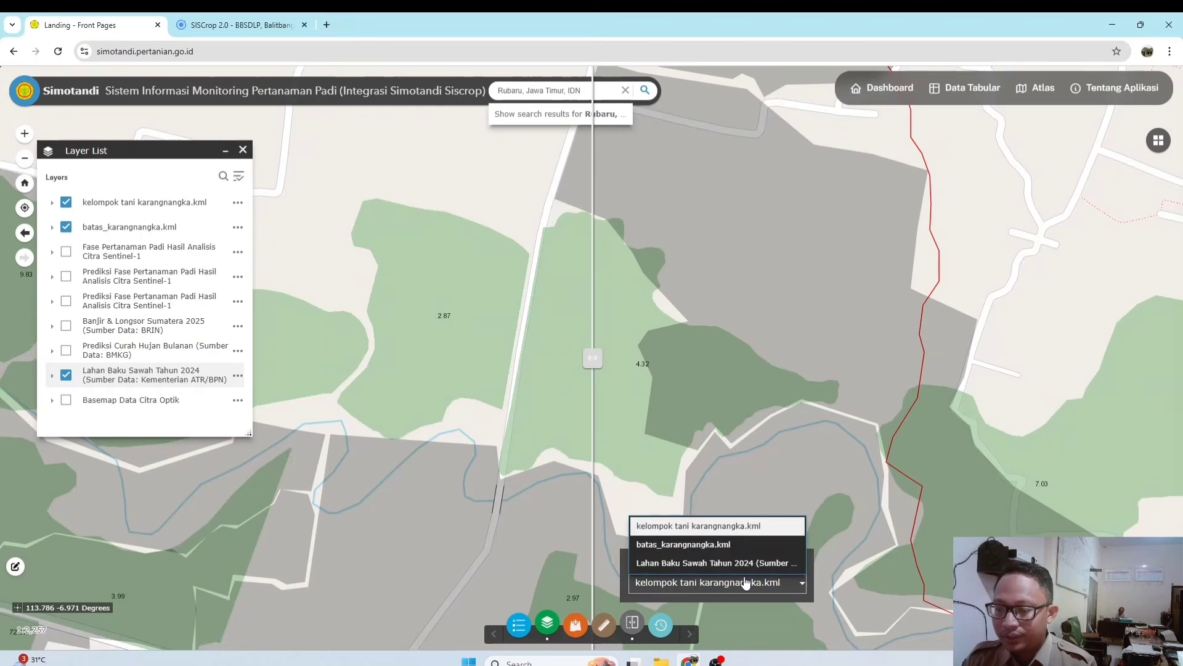
click(368, 467)
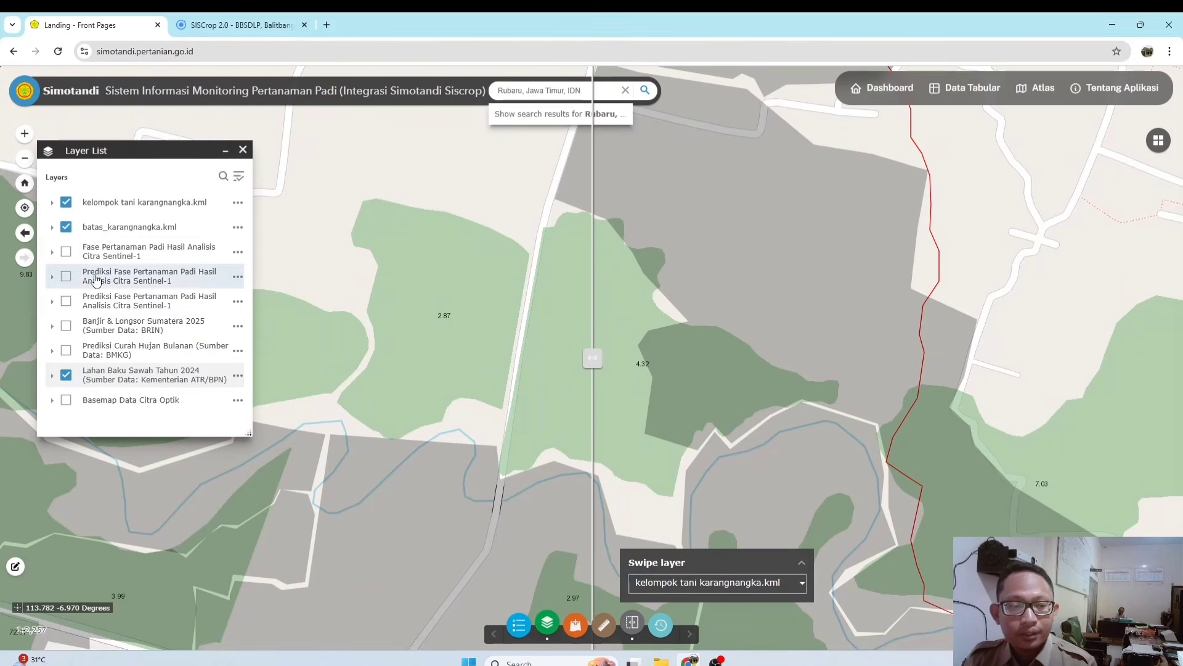
Step: Show the Fase Pertanaman Padi Hasil Analisis Citra Sentinel-1 layer and set it as the swipe layer
click(715, 585)
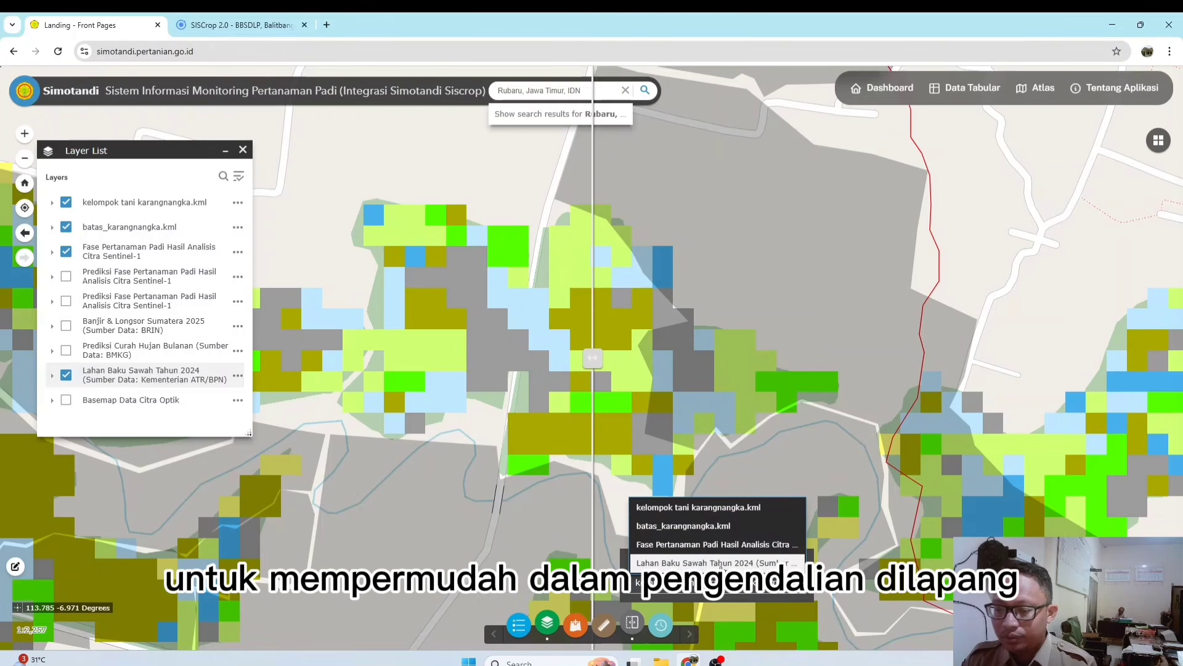
click(722, 563)
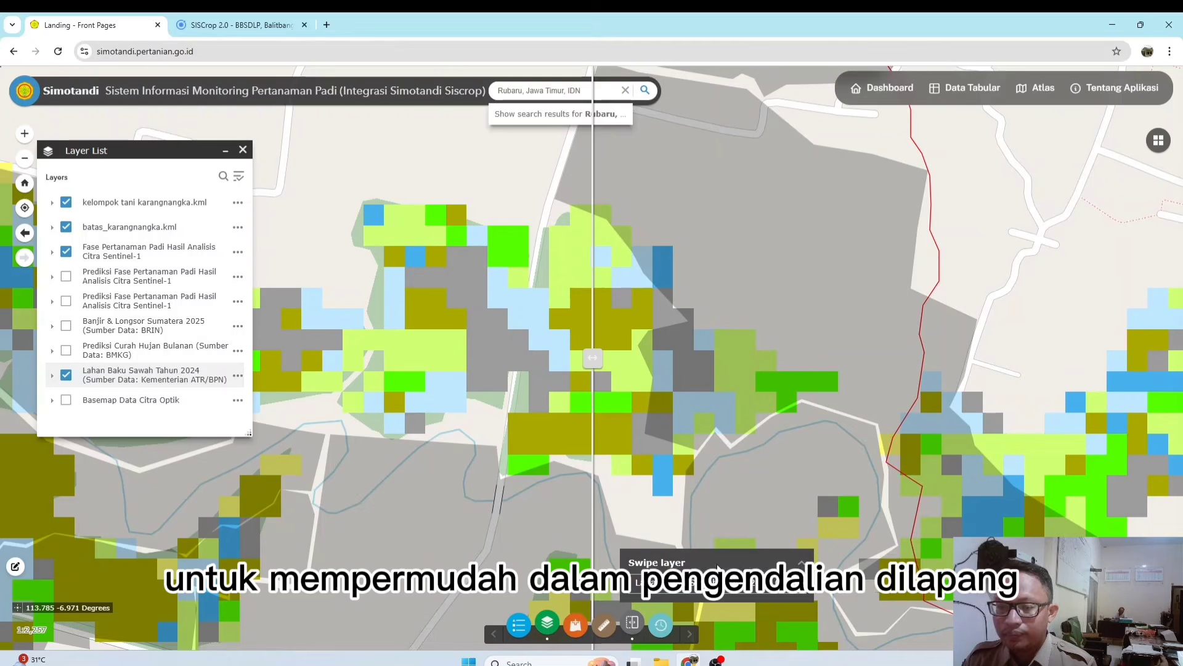
click(720, 582)
click(717, 543)
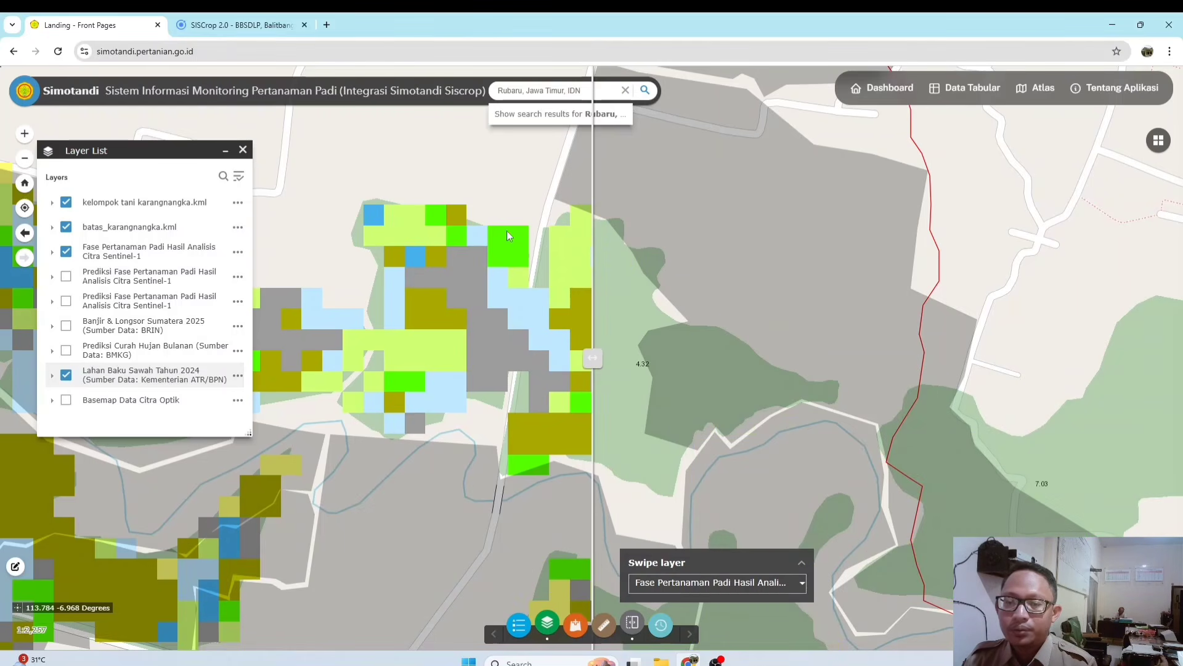
Step: Shift the swipe divider eastward and examine the planting phases against the rice fields west of the 2.87 field
drag(499, 221, 548, 272)
drag(593, 357, 659, 372)
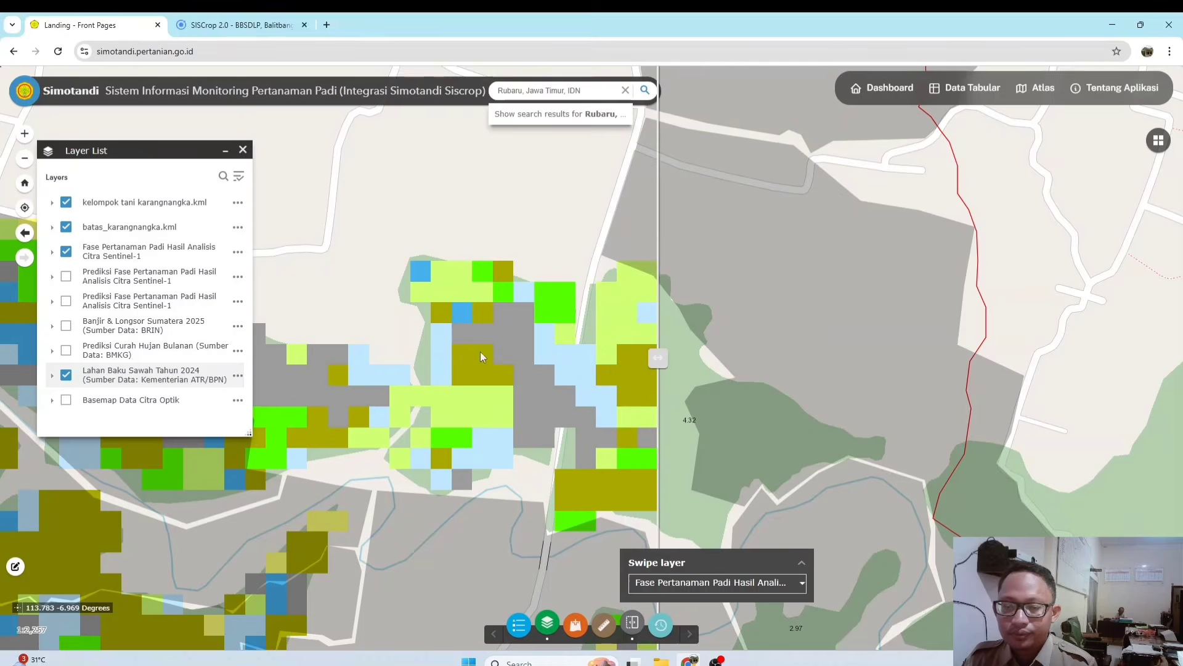
drag(512, 328, 589, 318)
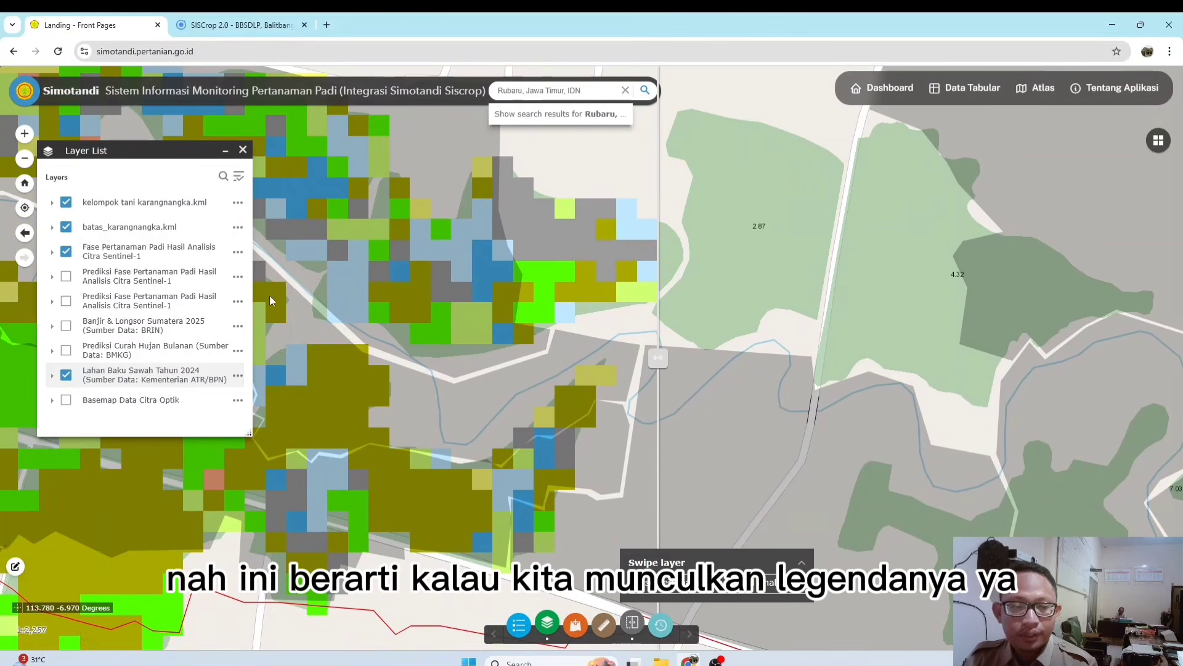
Step: Display the map legend and arrange it beside the Layer List, clear of the planting-phase side of the map
click(519, 624)
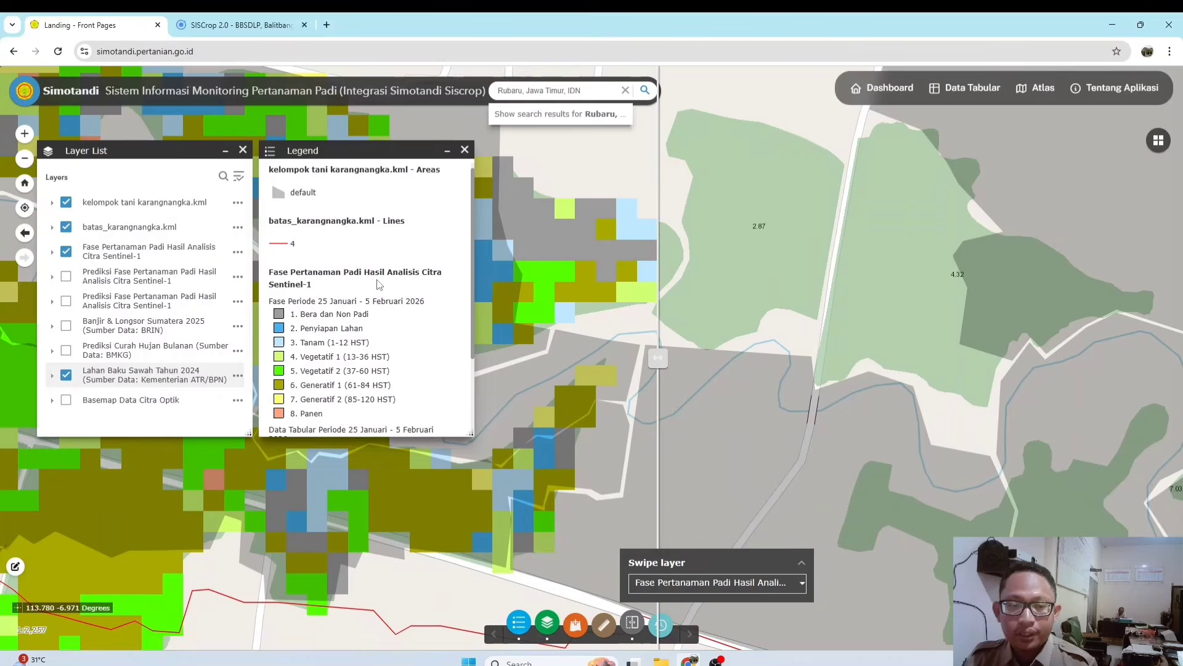
drag(166, 149, 614, 141)
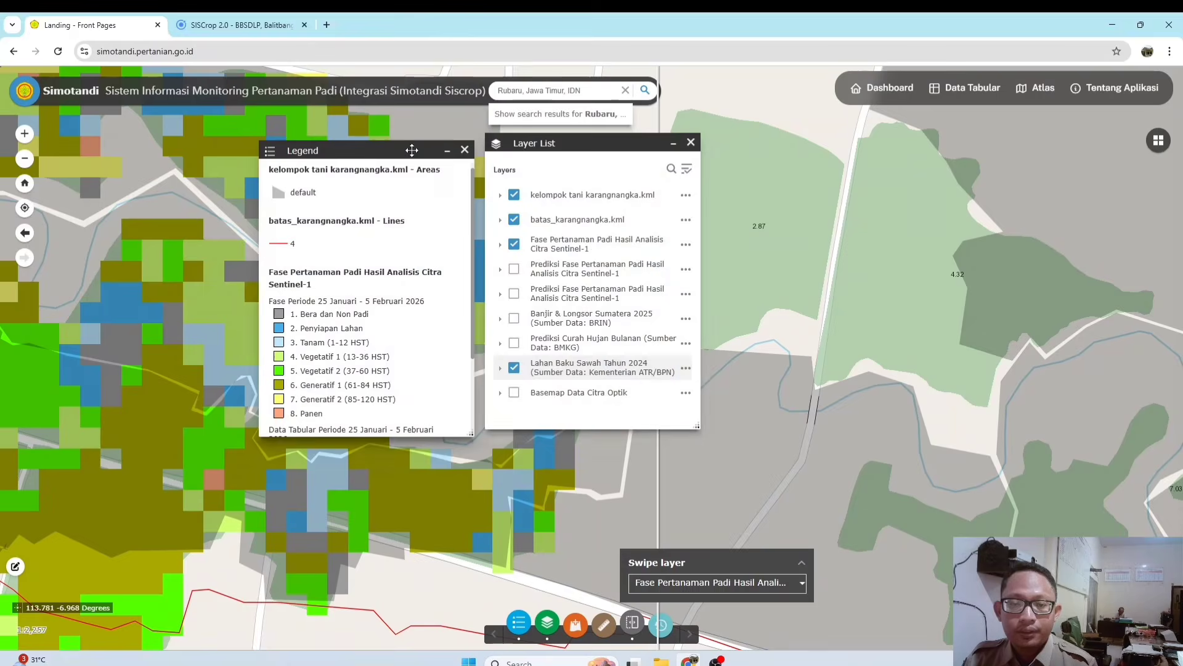
drag(399, 151, 977, 200)
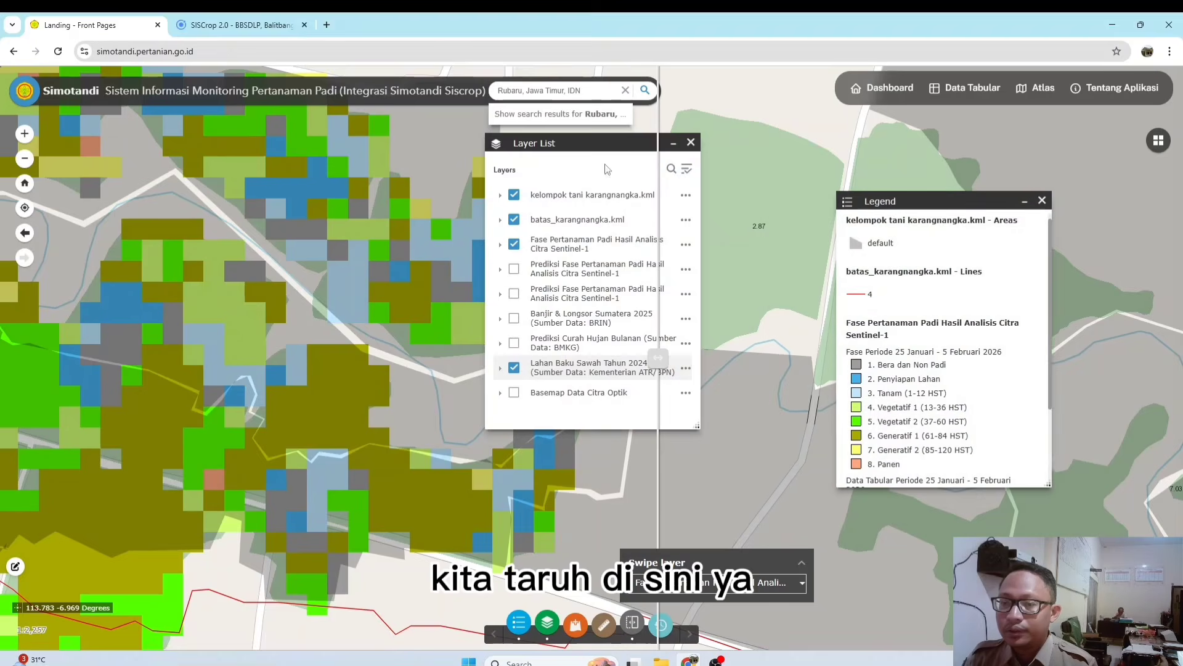
drag(570, 138, 711, 195)
drag(901, 204, 947, 198)
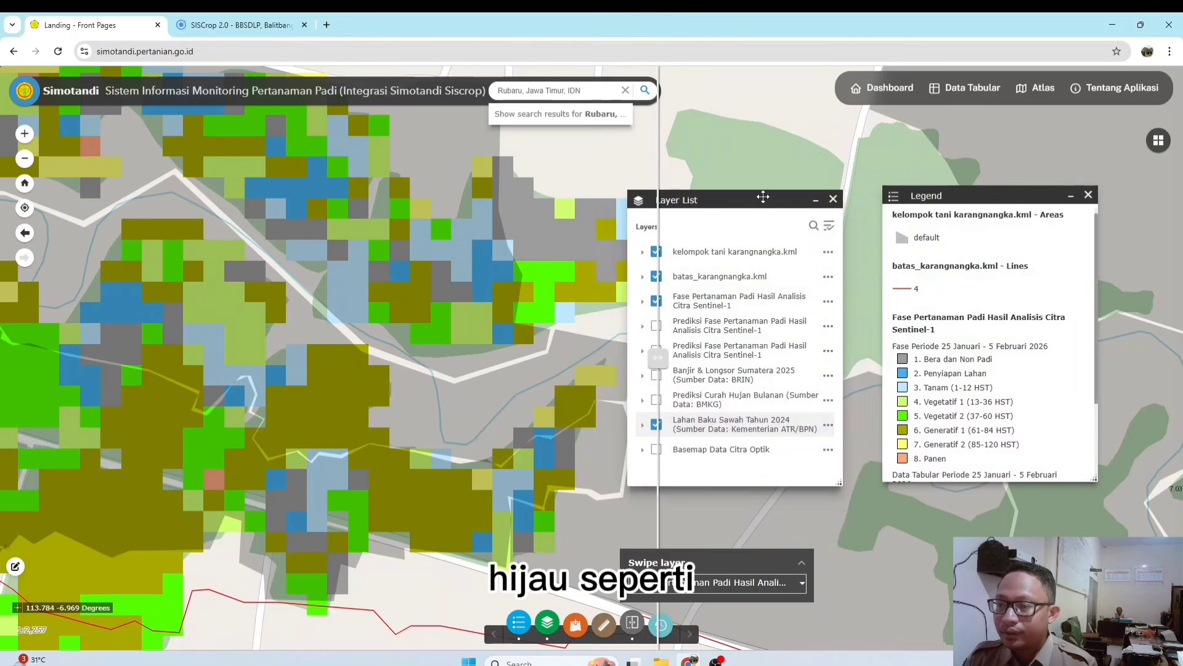
drag(773, 194, 800, 191)
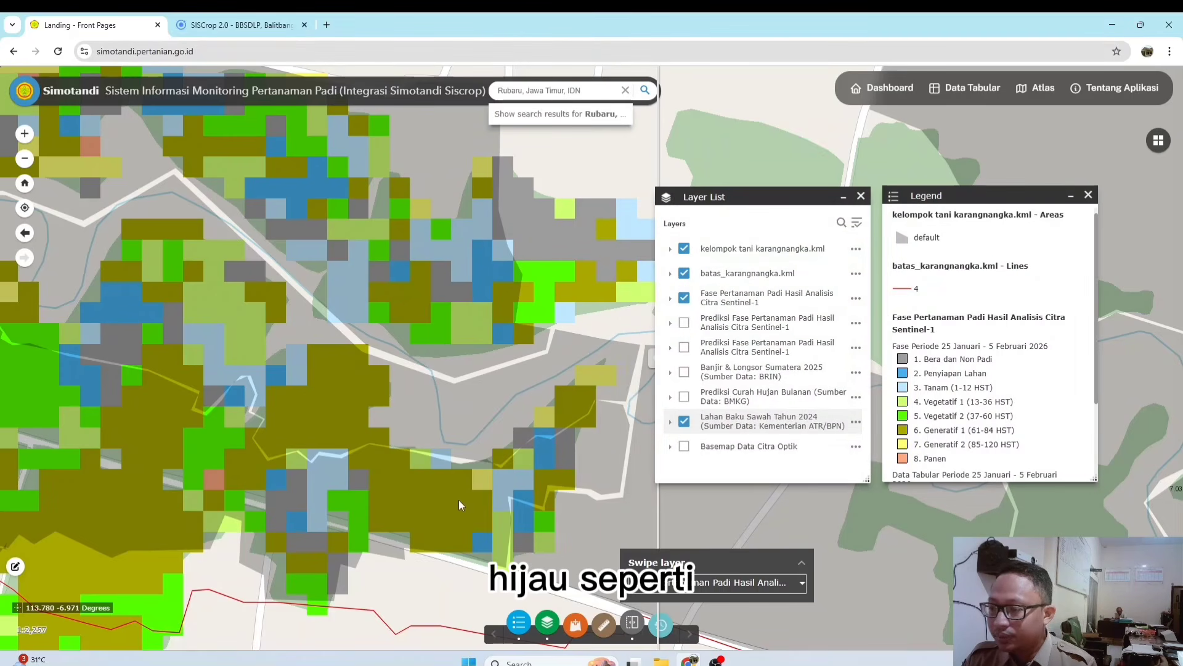
Step: Compare the planting-phase colors with the legend over the farmer group plots, adjusting the swipe divider to reveal the fields beneath
drag(440, 498, 512, 472)
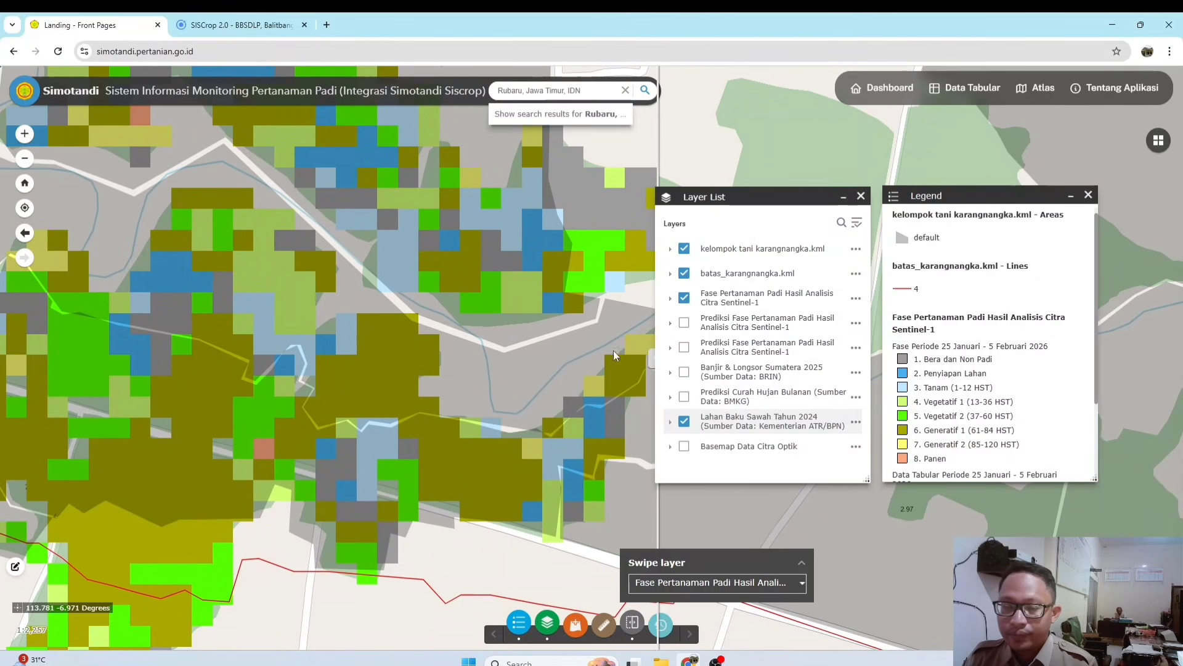
drag(583, 372, 542, 371)
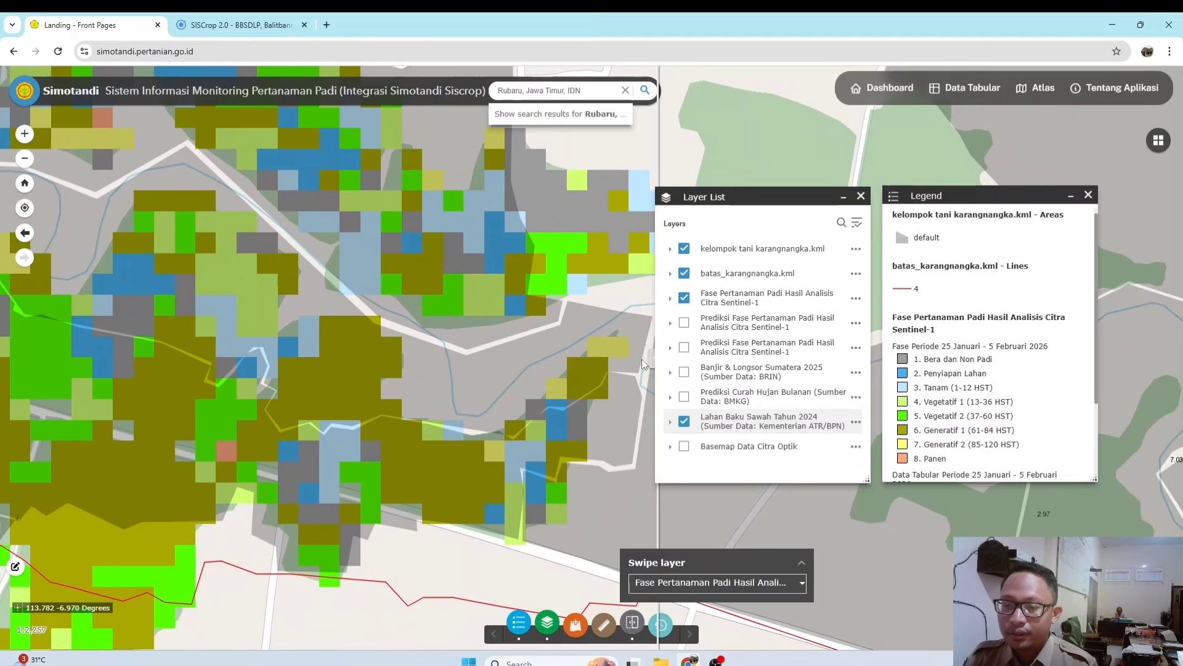
drag(651, 356, 570, 357)
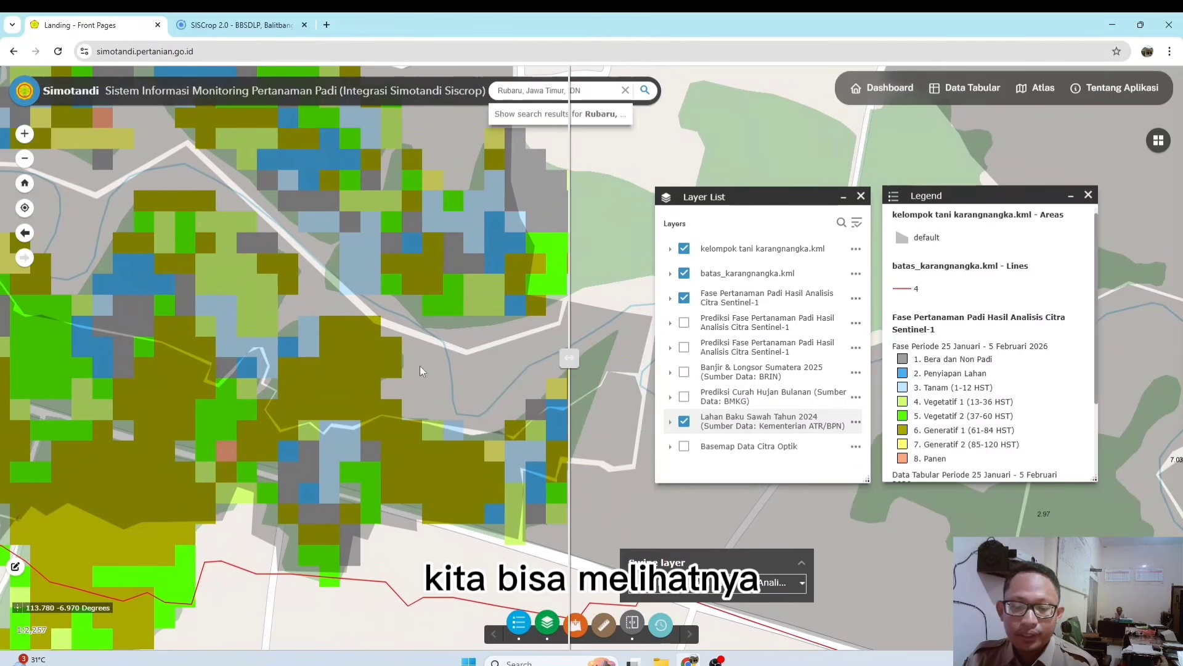
drag(435, 368, 545, 399)
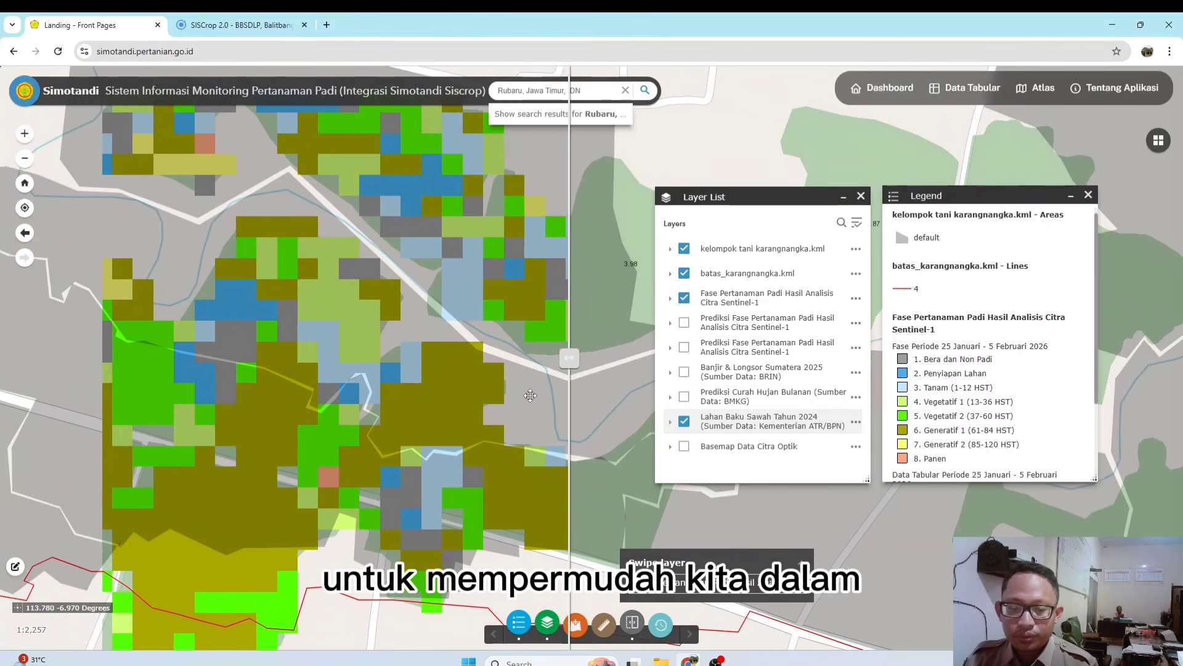
drag(462, 383, 417, 383)
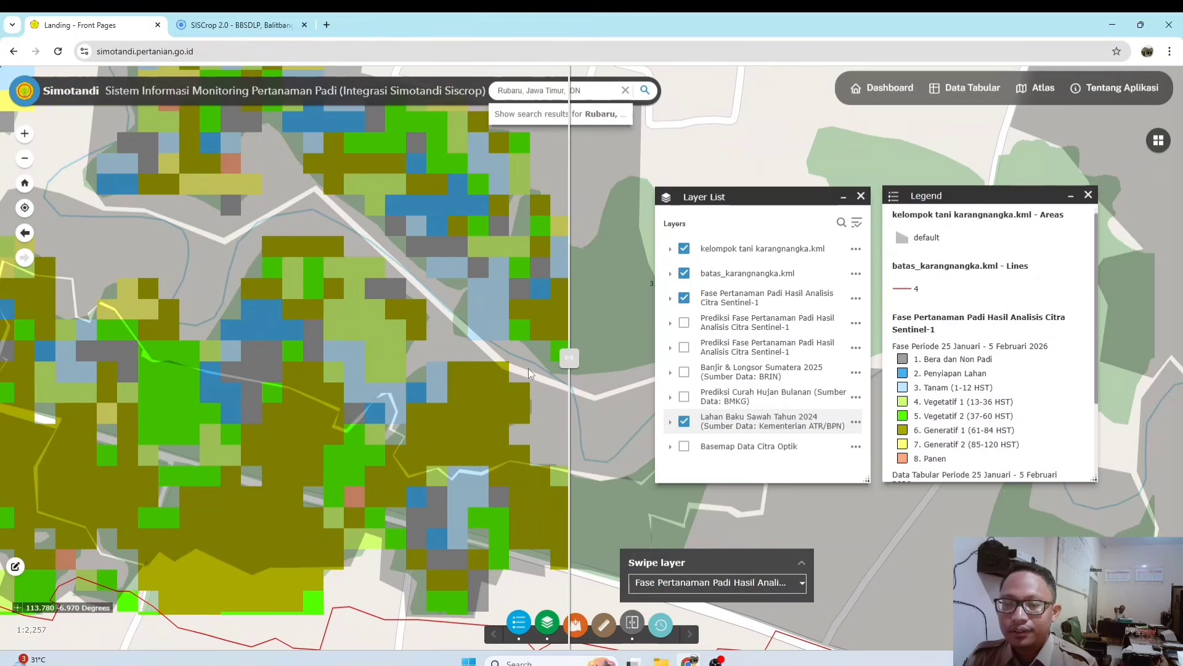
mouse_move(569, 357)
mouse_down()
mouse_move(607, 359)
mouse_move(570, 360)
mouse_up()
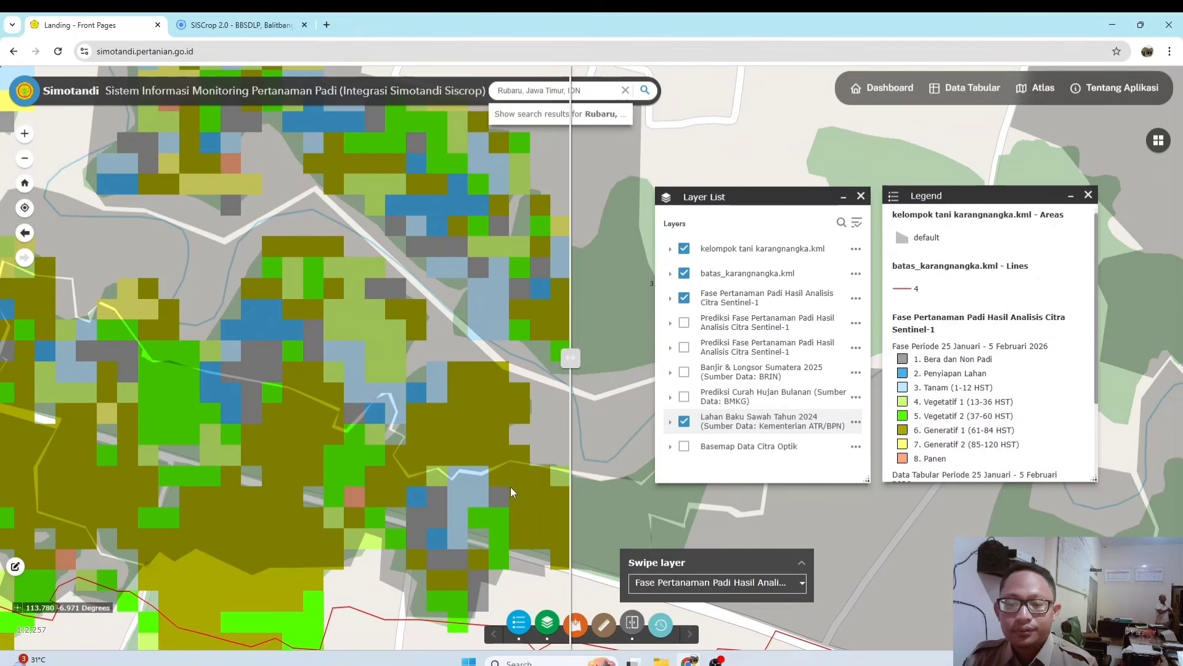